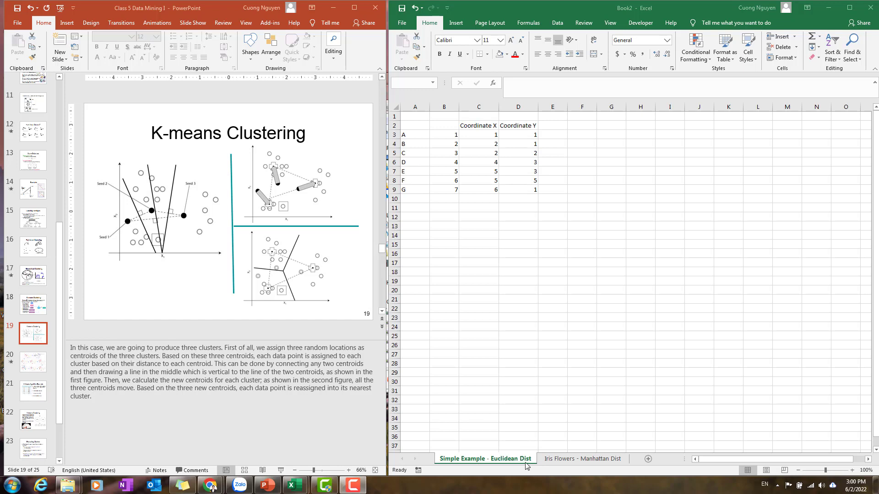
Browse the worksheet tabs and the lecture slides on distance measures and the k-means clustering example.
left_click(564, 460)
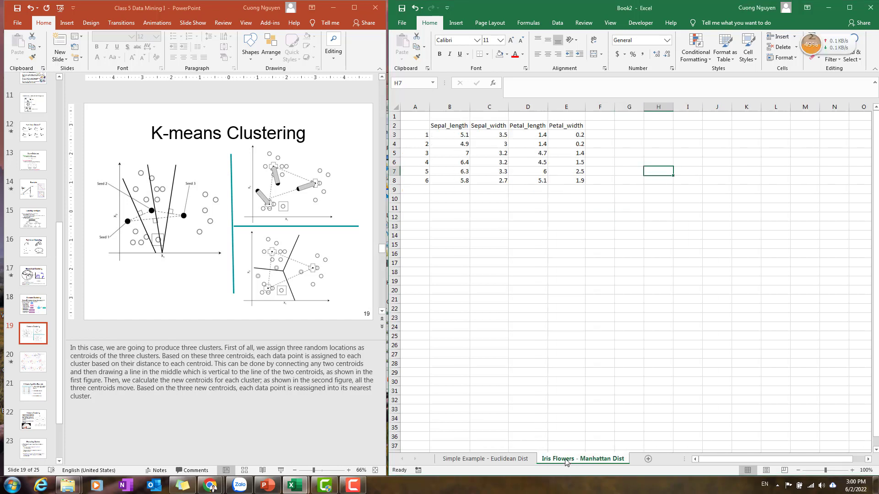
left_click(501, 460)
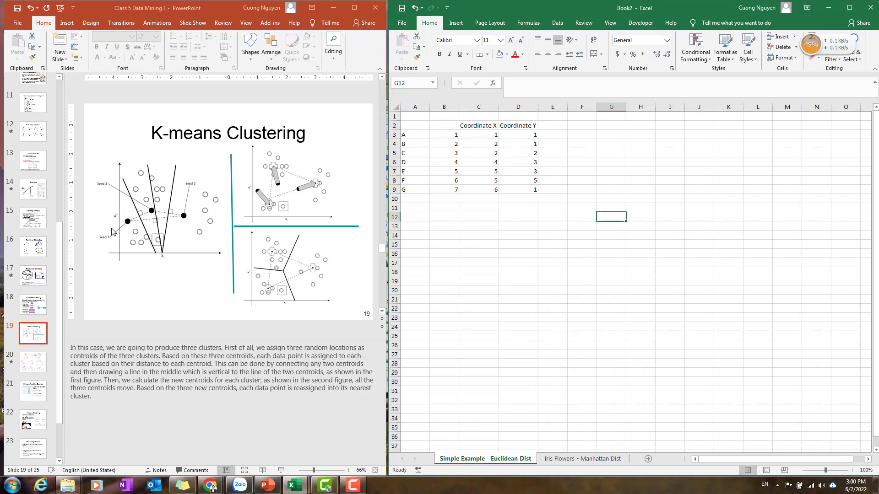
left_click(45, 332)
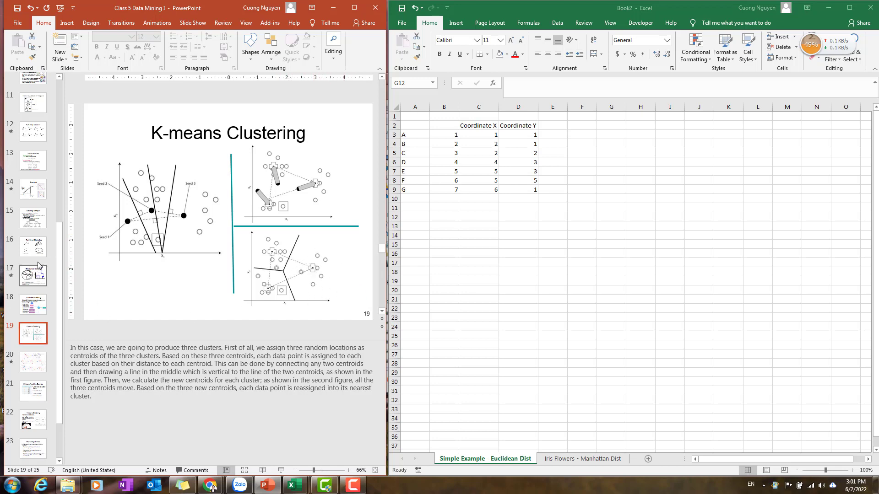
left_click(30, 192)
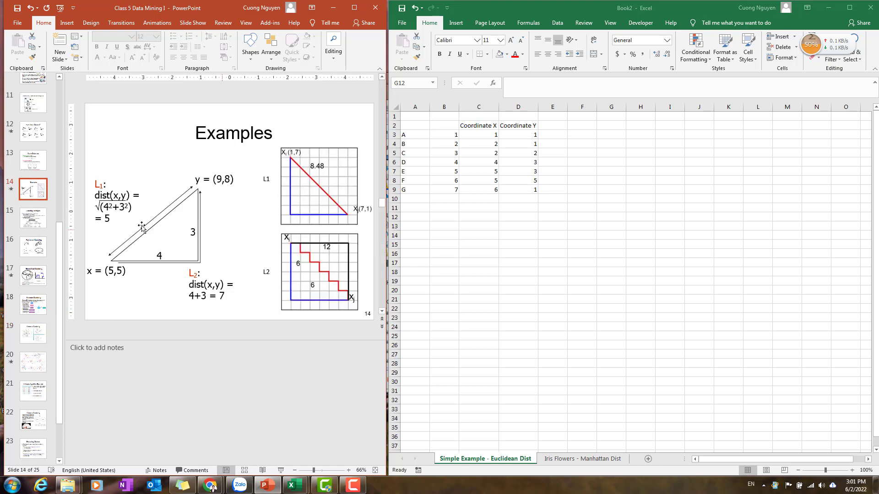
left_click(32, 161)
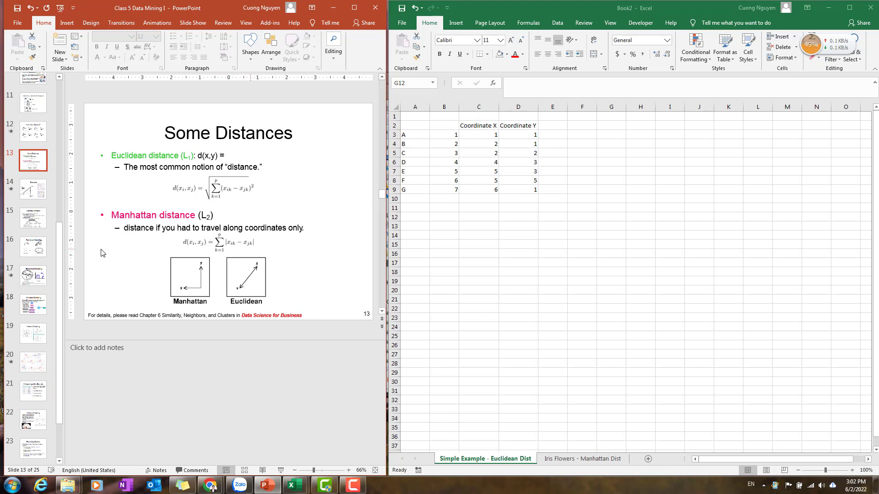
left_click(33, 194)
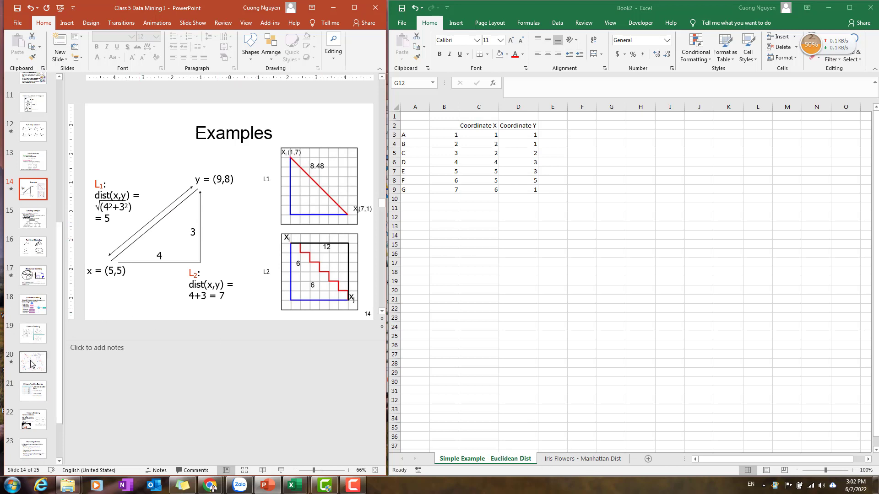
left_click(38, 387)
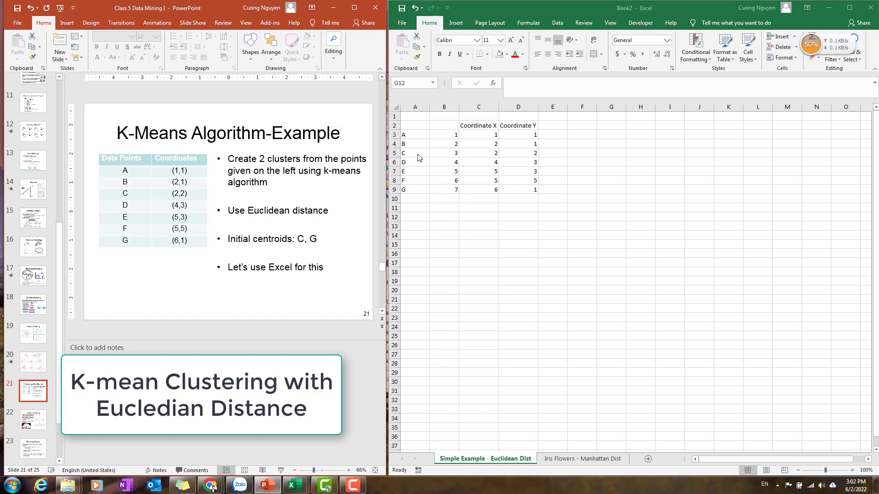
Label cell A11 as Initial Centroid 1.
left_click_drag(418, 153, 540, 156)
left_click(428, 192)
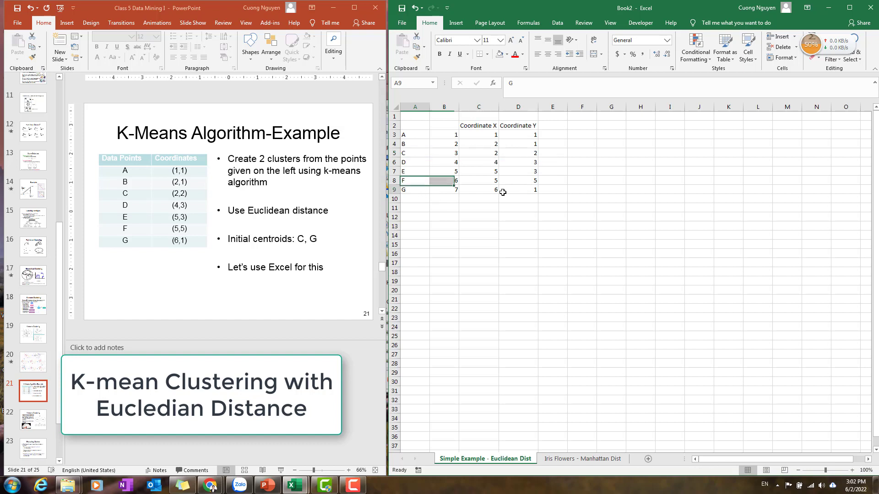
left_click_drag(503, 193, 503, 193)
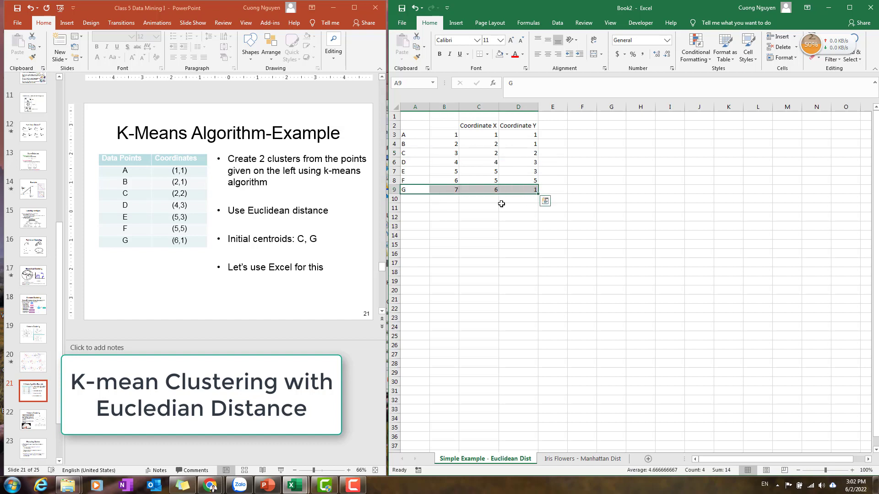
left_click(419, 207)
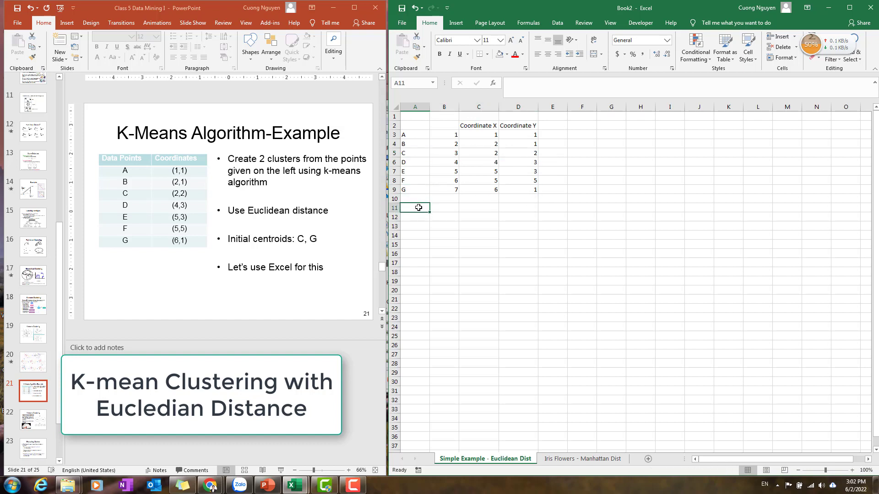
type("In")
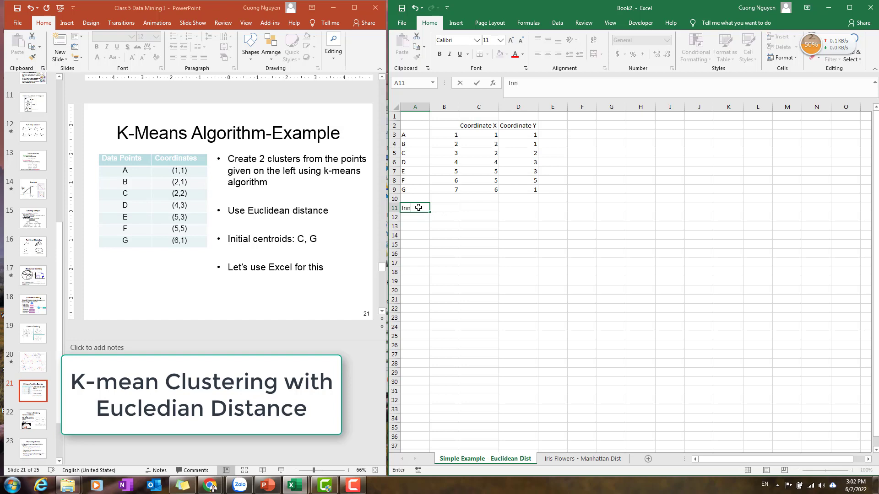
type("itial Centroid 1")
key("Return")
Fill the label down to A12 as Initial Centroid 2 and autofit column A.
left_click(423, 207)
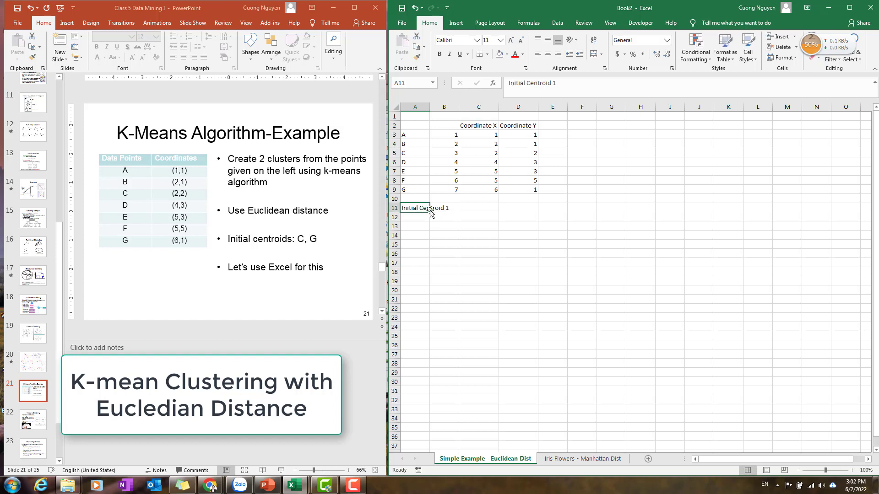
left_click_drag(430, 213, 431, 223)
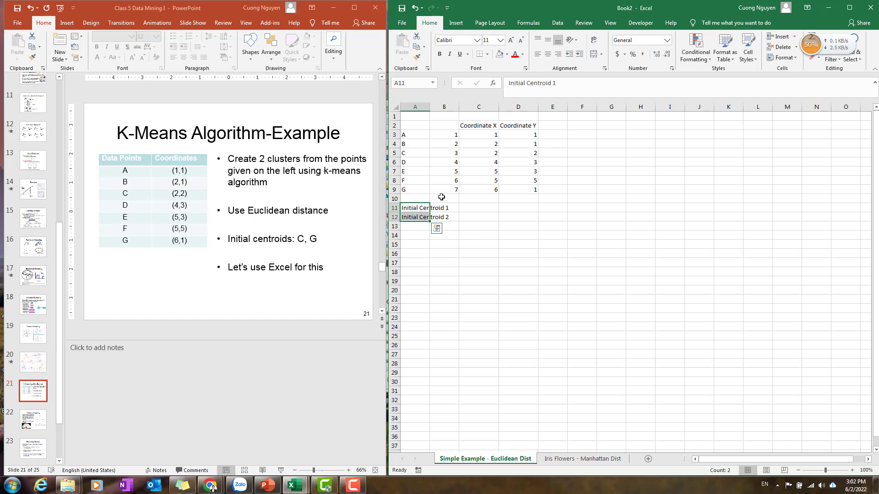
double_click(430, 107)
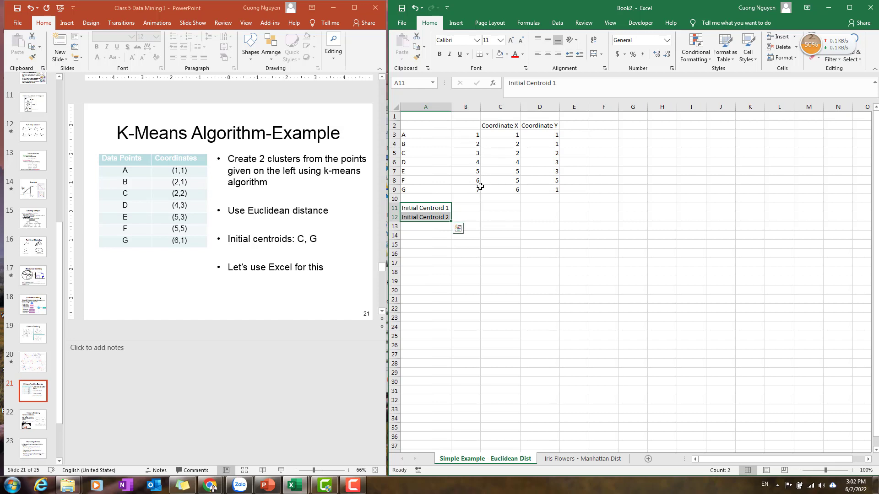
left_click_drag(471, 155, 549, 153)
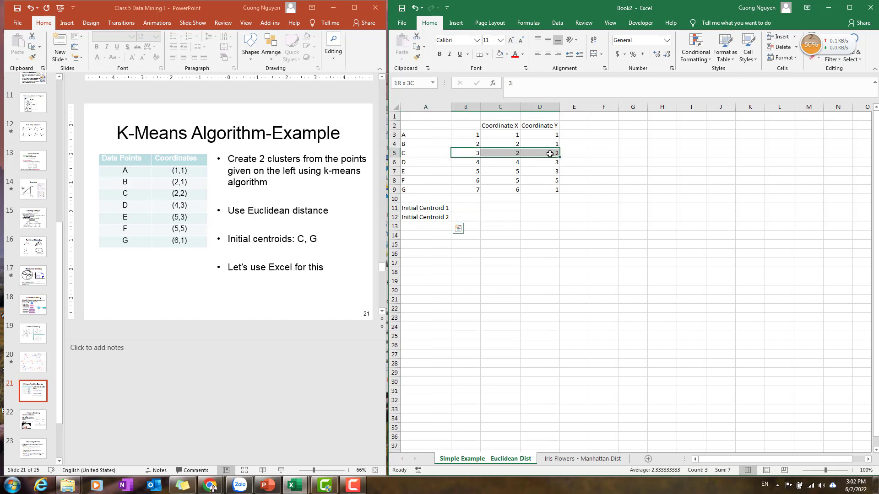
left_click(506, 160)
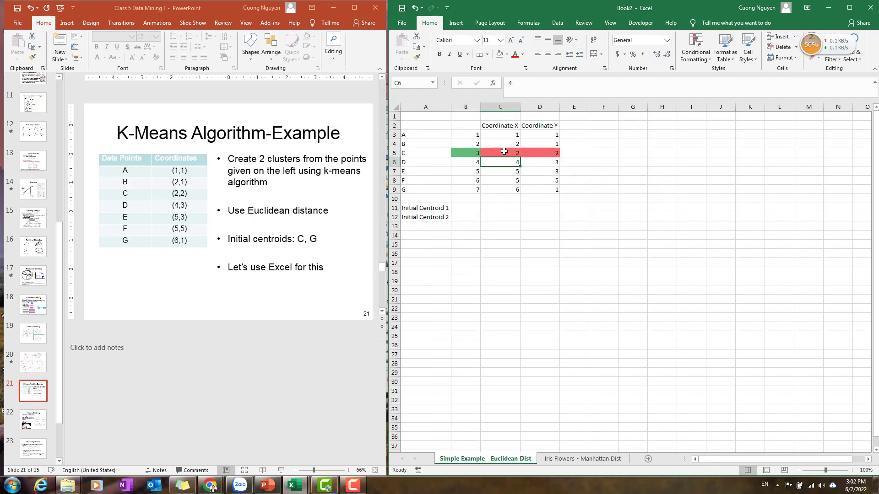
key("ctrl+z")
left_click(517, 224)
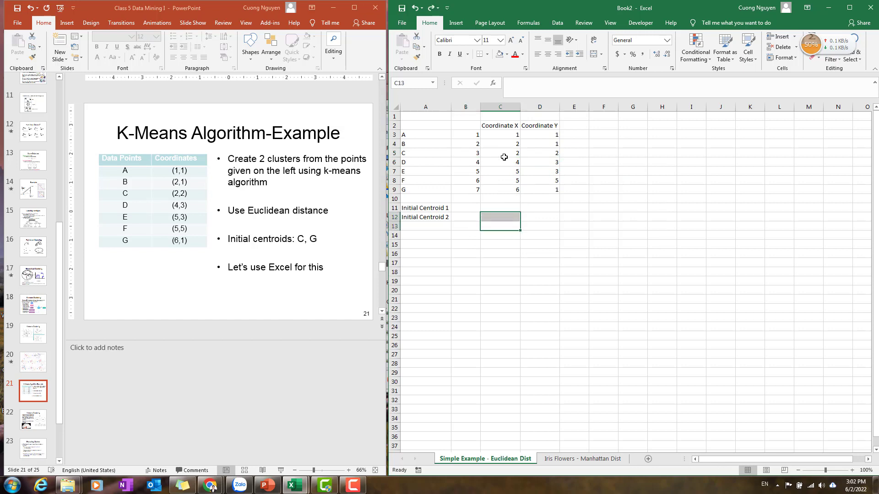
Copy point C's X and Y coordinates into the Initial Centroid 1 row.
left_click_drag(503, 154, 549, 155)
key("ctrl+c")
left_click(503, 208)
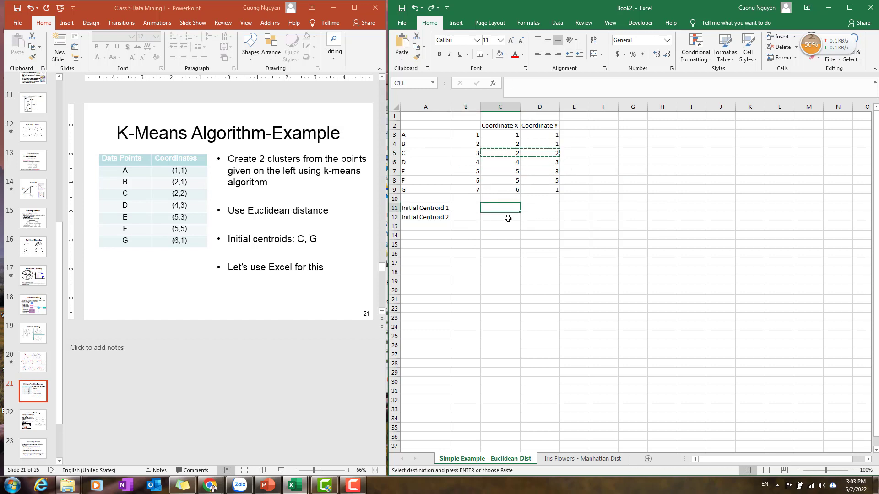
key("ctrl+v")
Copy point G's X and Y coordinates into the Initial Centroid 2 row.
left_click_drag(504, 188, 543, 189)
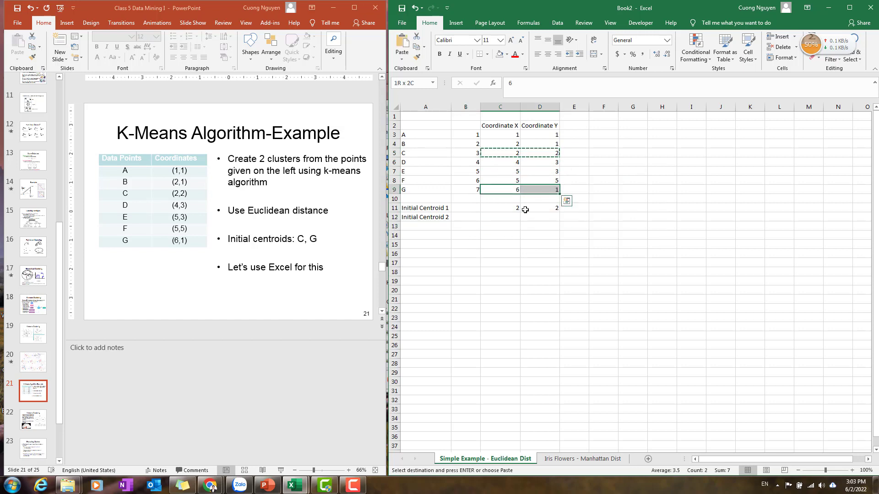
key("ctrl+c")
left_click(511, 217)
key("ctrl+v")
Move the two initial centroid labels from column A into column B.
left_click_drag(435, 208, 438, 217)
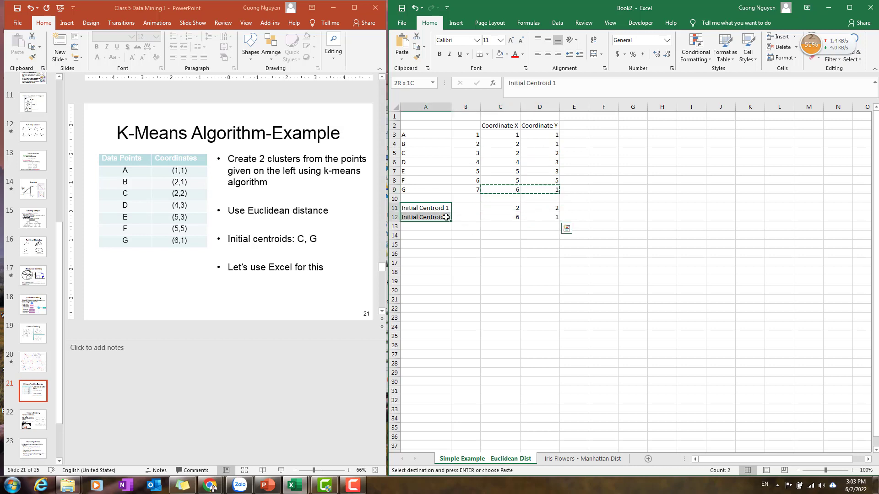
key("ctrl+x")
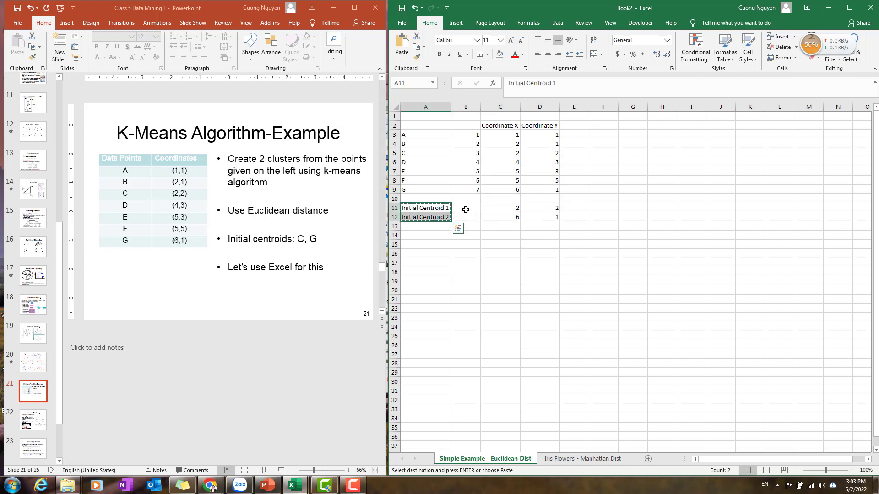
left_click(465, 210)
key("ctrl+v")
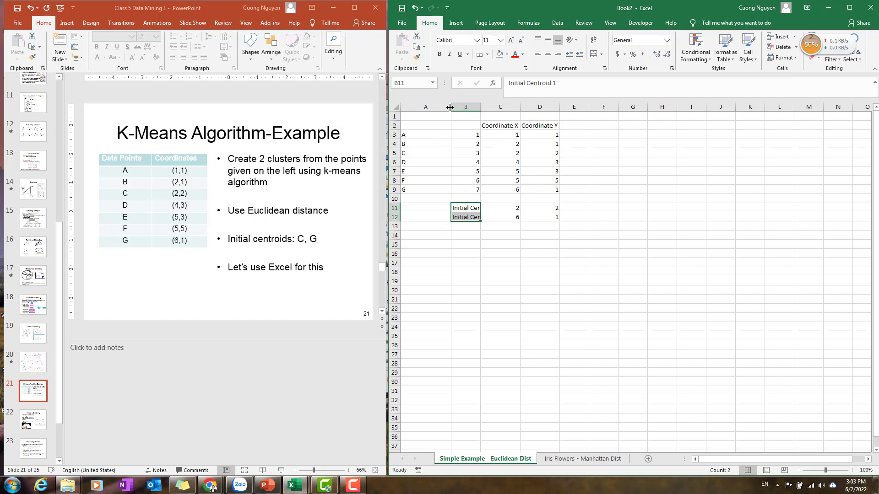
Narrow column A and autofit column B to fit the centroid labels.
left_click_drag(450, 107, 422, 107)
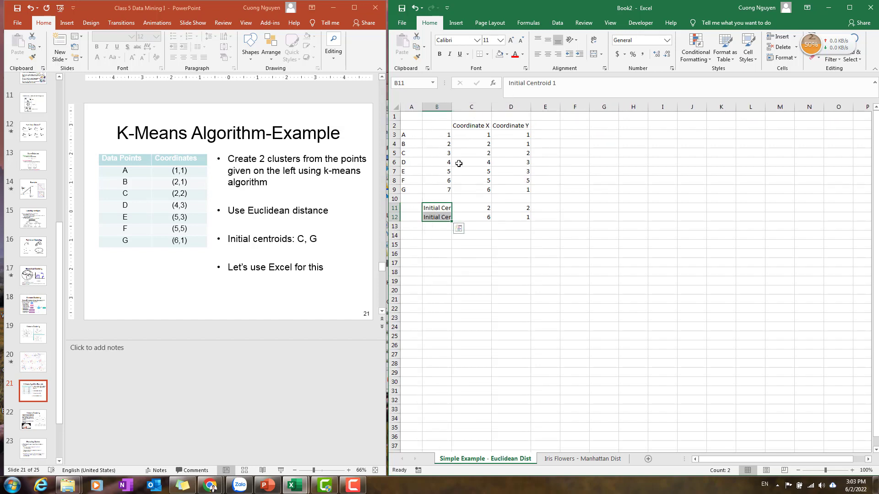
double_click(452, 107)
left_click(527, 287)
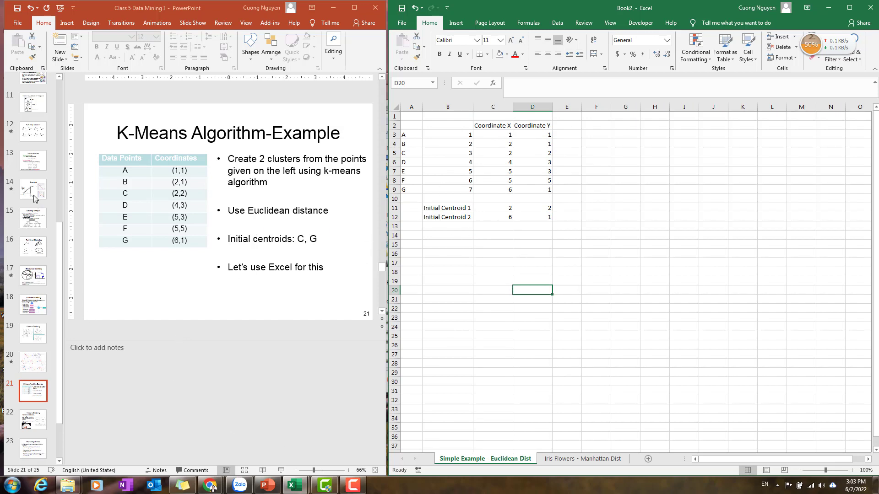
Enter K=2 in cell F2.
left_click(33, 160)
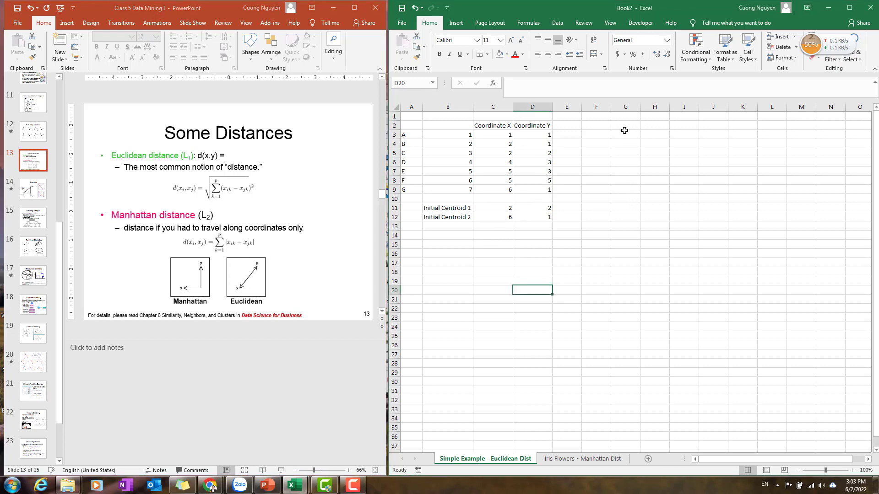
left_click(635, 117)
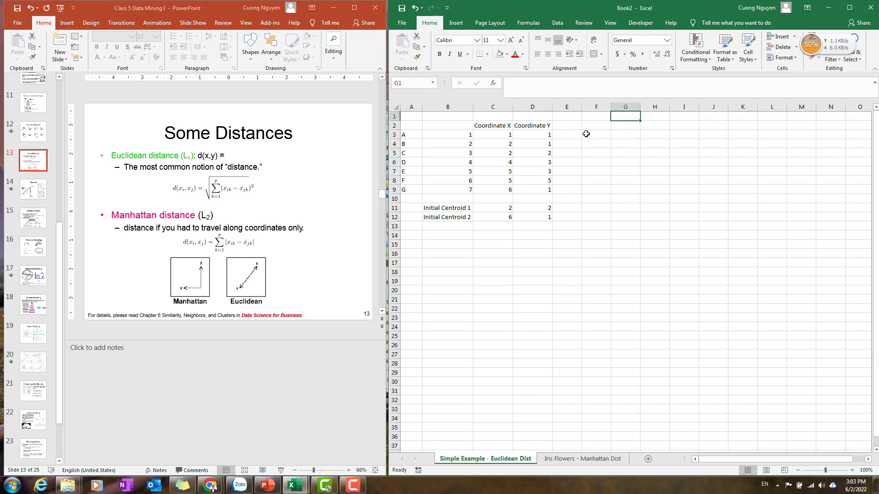
left_click(600, 128)
type("K=2")
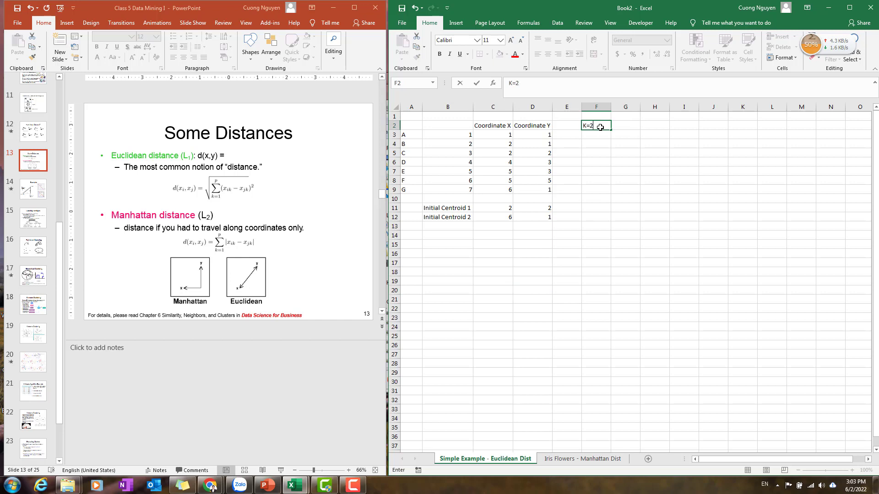
key("Return")
Enter the heading Clusters in cell G1.
key("Up")
key("Right")
key("Up")
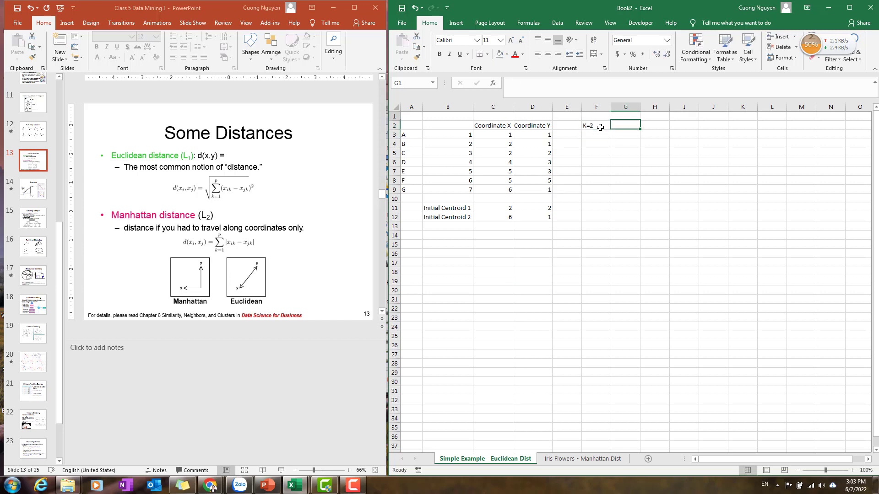
type("Clusters")
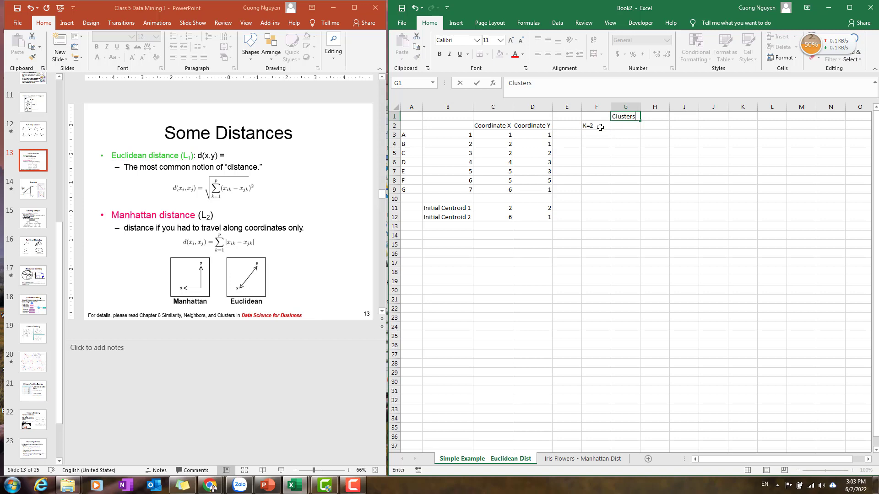
key("Return")
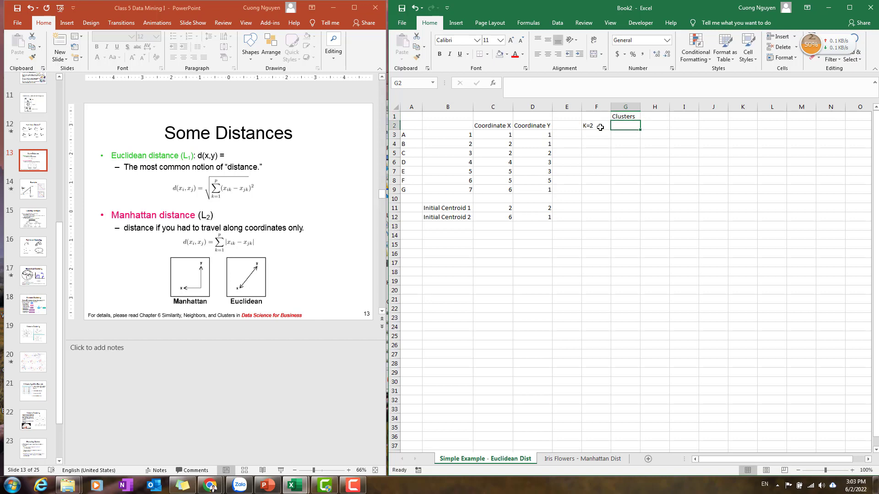
Merge and center the Clusters heading across G1:I1 and make it bold.
left_click_drag(623, 117, 699, 119)
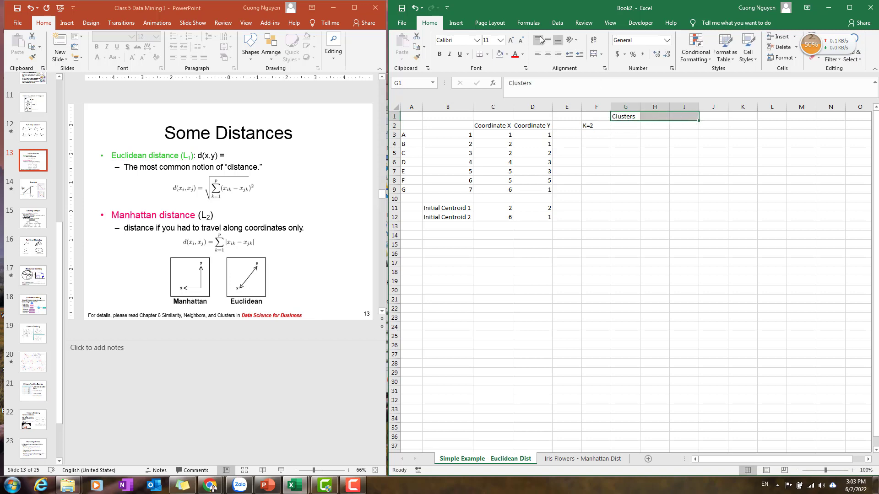
left_click(593, 54)
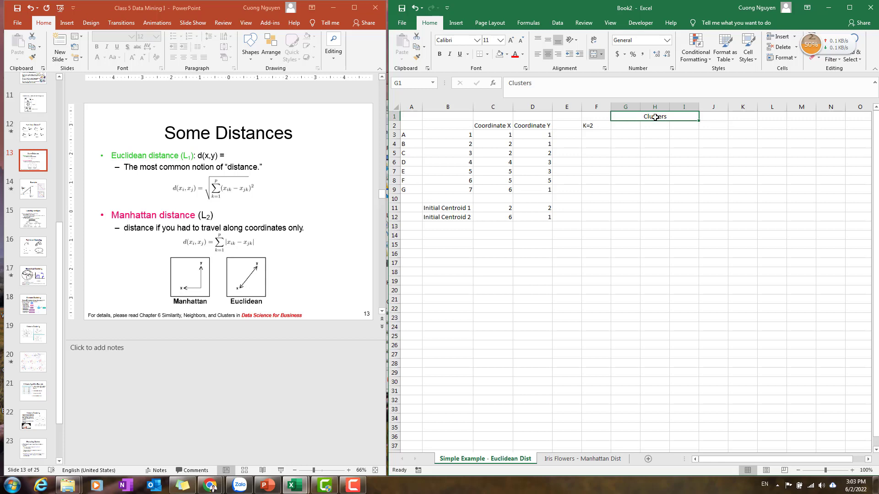
left_click(440, 54)
Enter the heading Distance to Centroid 1 in cell G2.
left_click(644, 134)
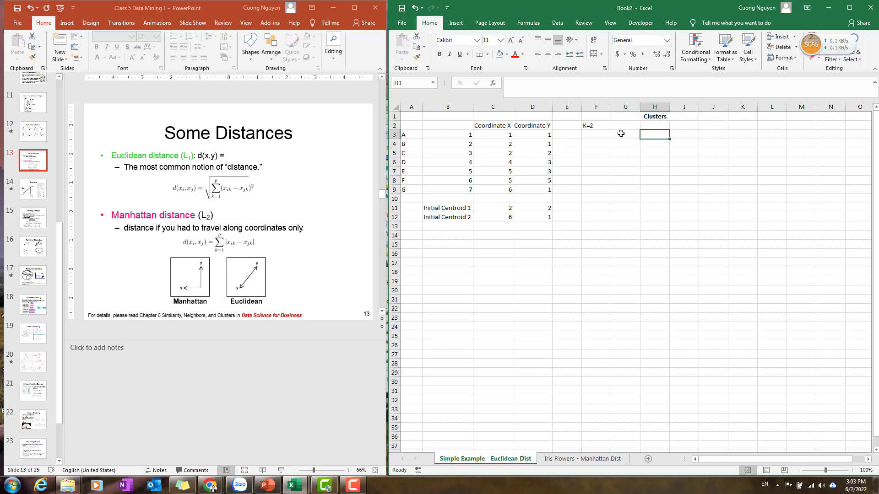
left_click(625, 126)
type("Di")
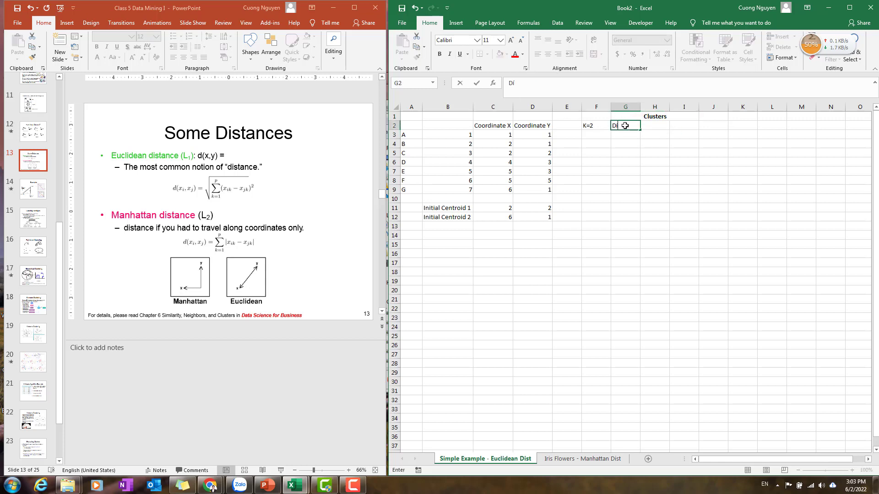
type("stance to Centroid 1")
key("ctrl+Return")
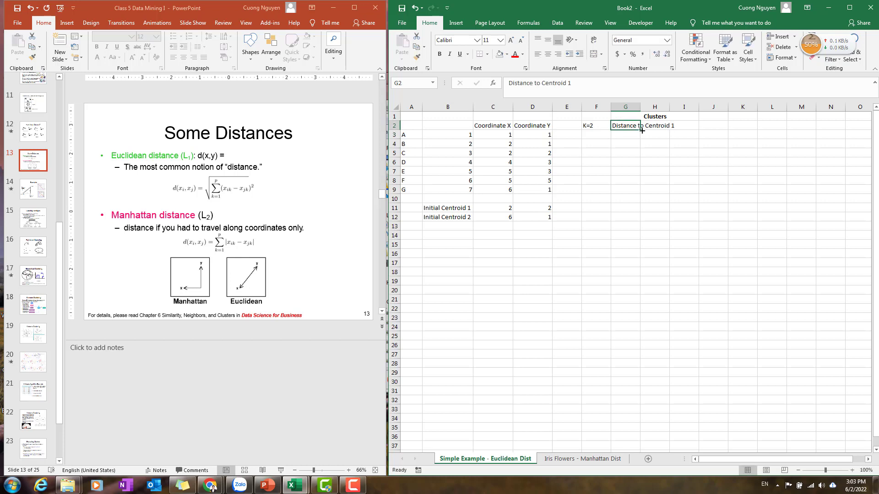
Extend the heading into H2 as Distance to Centroid 2 and autofit the widths of columns G and H.
left_click_drag(641, 130, 668, 129)
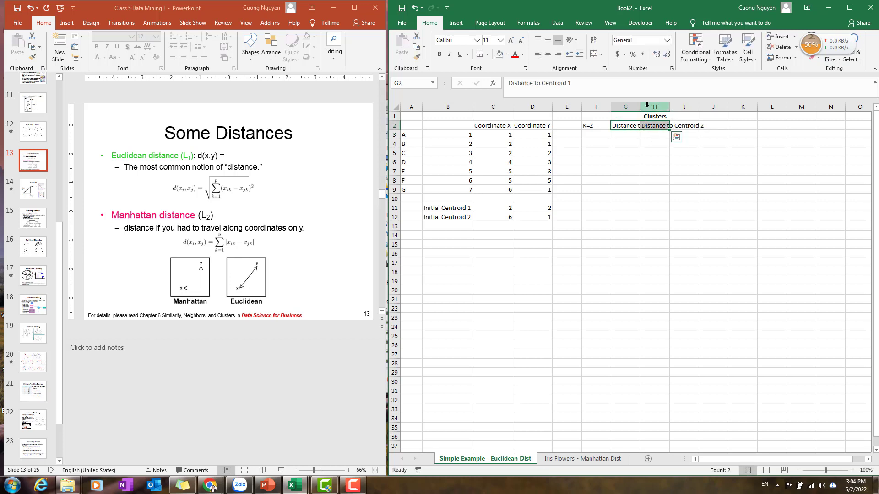
double_click(643, 107)
double_click(707, 107)
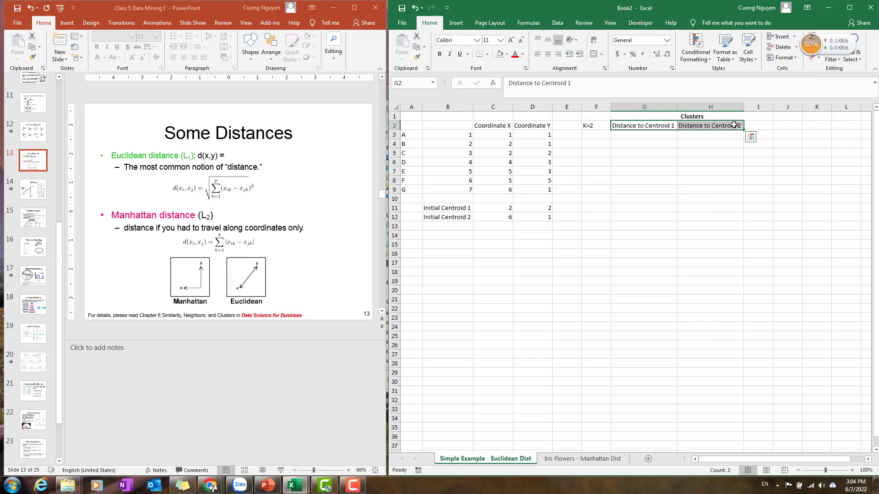
Enter the heading Belong to which Cluster? in cell I2.
left_click(760, 126)
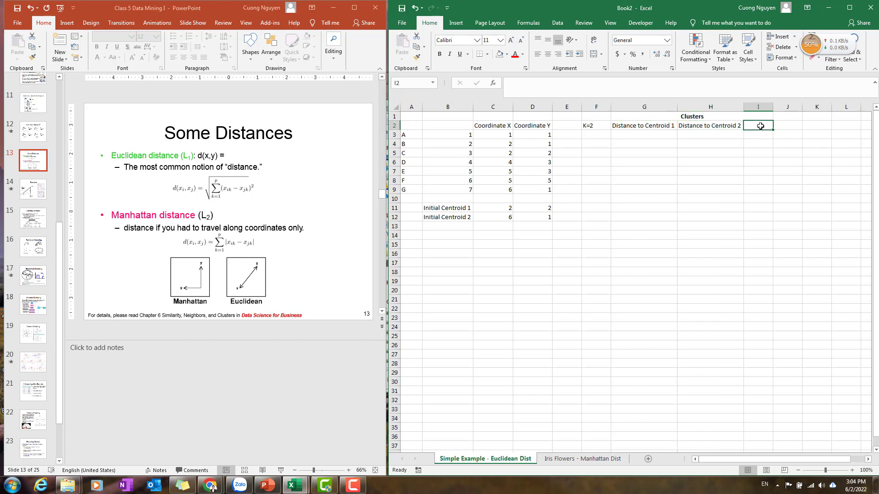
type("Belong to Cluster")
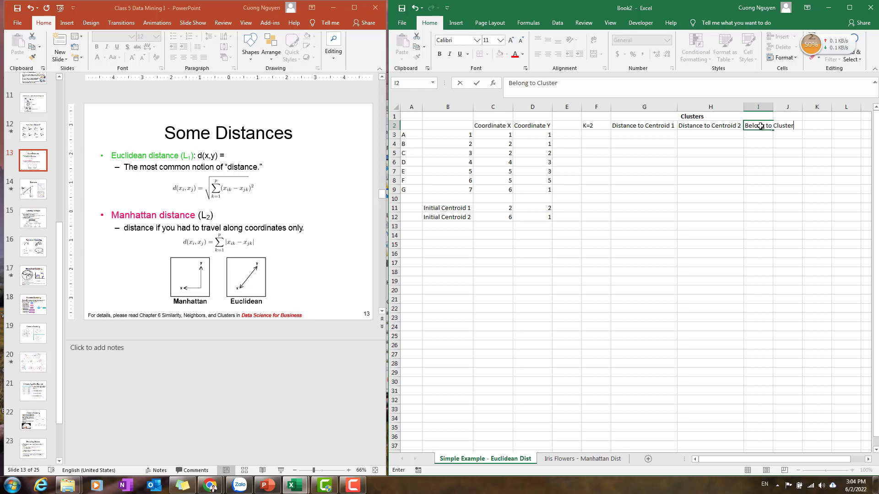
key("BackSpace")
key("BackSpace")
key("BackSpace")
key("BackSpace")
key("BackSpace")
key("BackSpace")
type("which Cluster?")
key("Return")
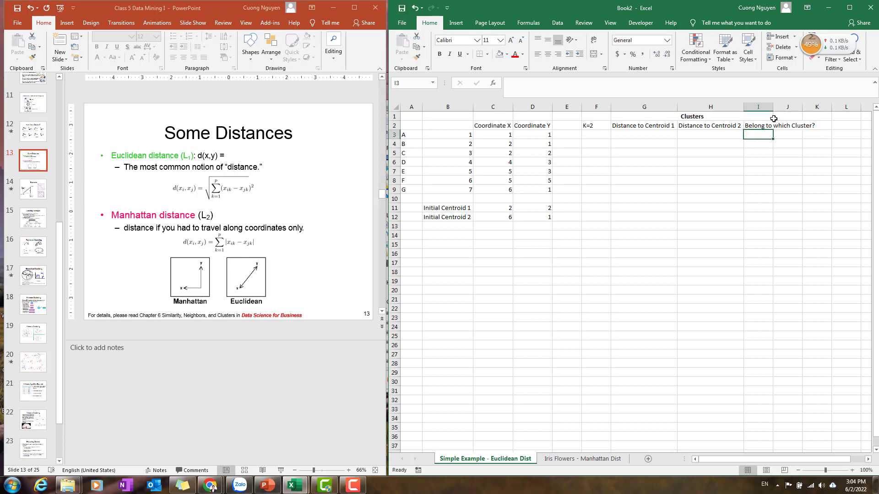
Copy the point numbers from B3:B9 into F3:F9.
left_click_drag(456, 140, 455, 189)
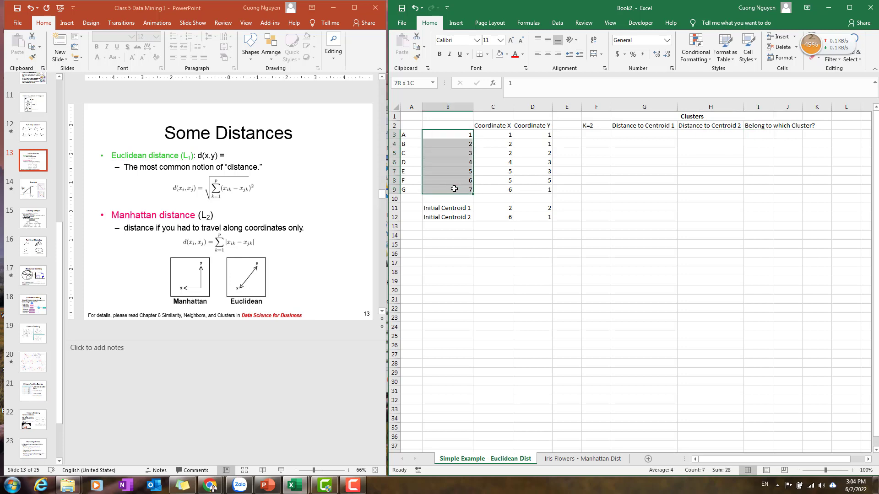
key("ctrl+c")
left_click(595, 138)
key("ctrl+v")
left_click(651, 135)
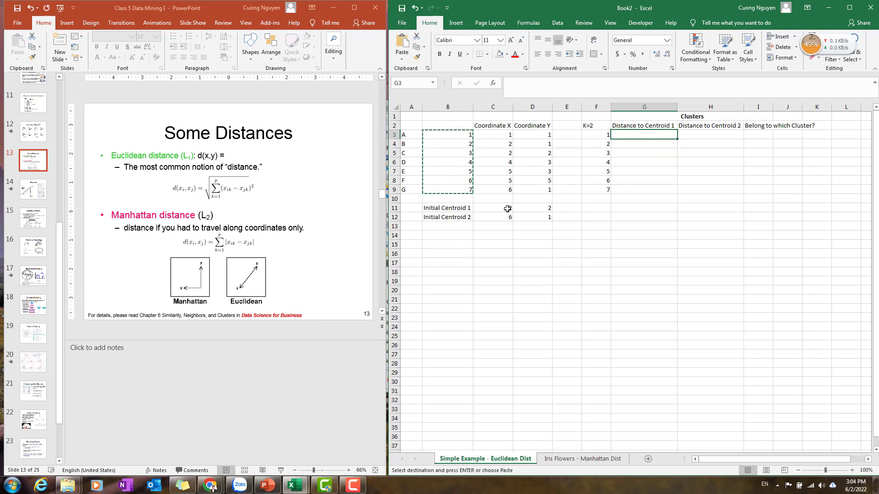
left_click(497, 136)
double_click(414, 138)
left_click(492, 153)
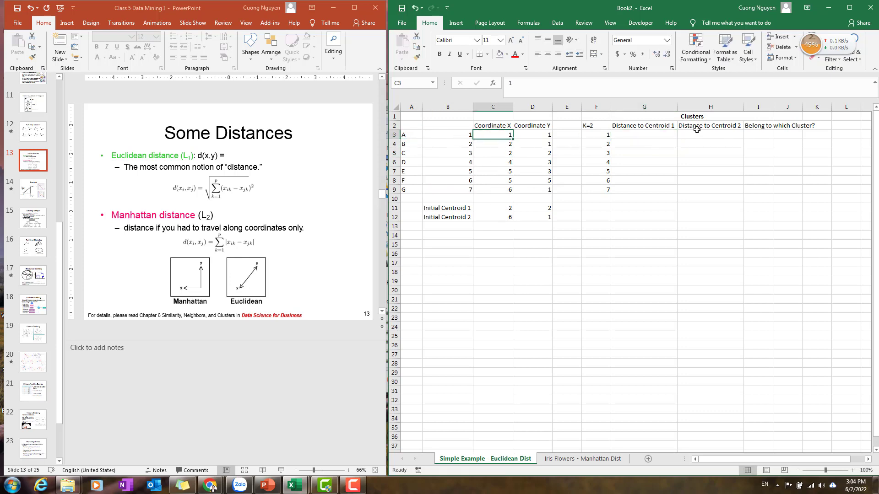
Enter the formula =(C3-$C$11)^2+(D3-$D$11)^2 in G3 for the squared distance to centroid 1.
left_click(663, 133)
type("(")
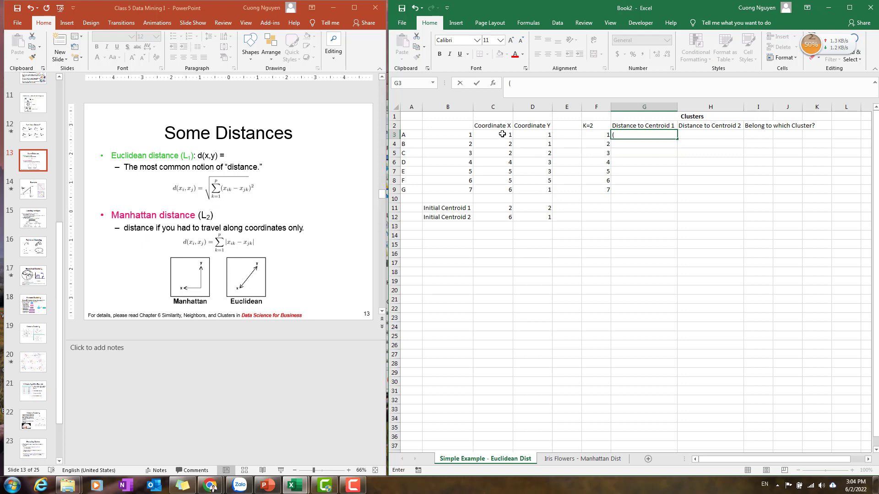
left_click(501, 135)
double_click(631, 135)
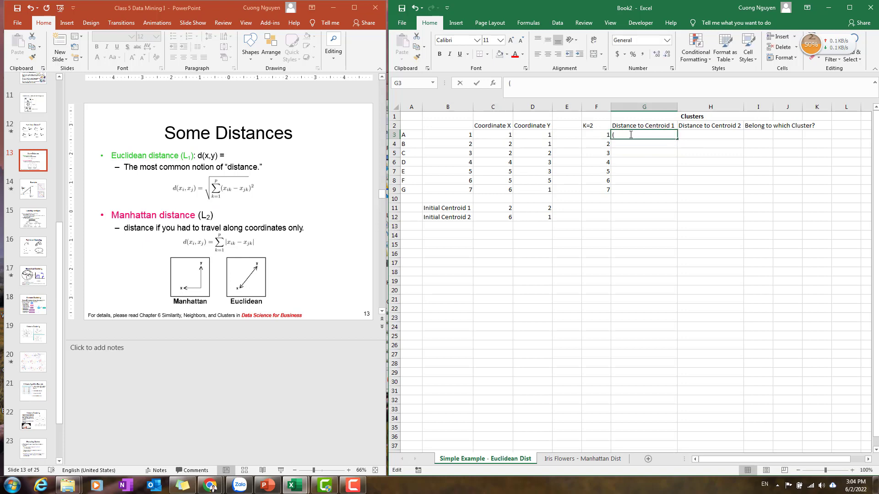
type("=")
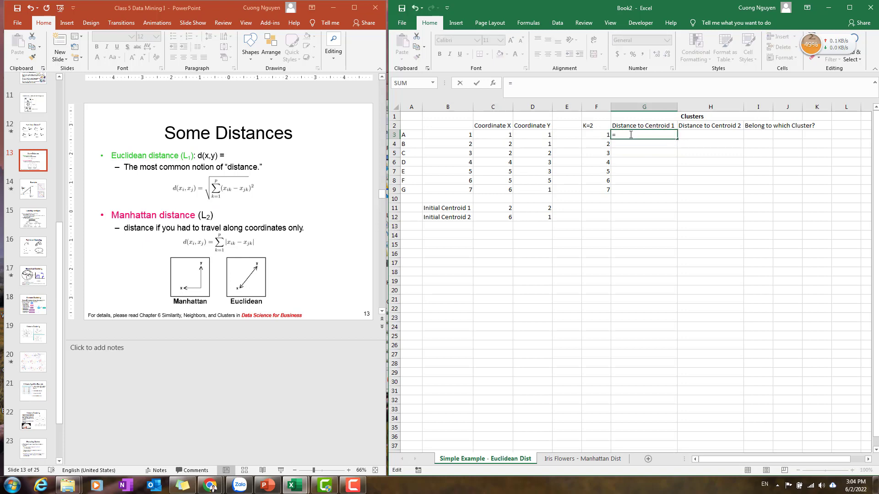
type("(")
left_click(510, 135)
type("-")
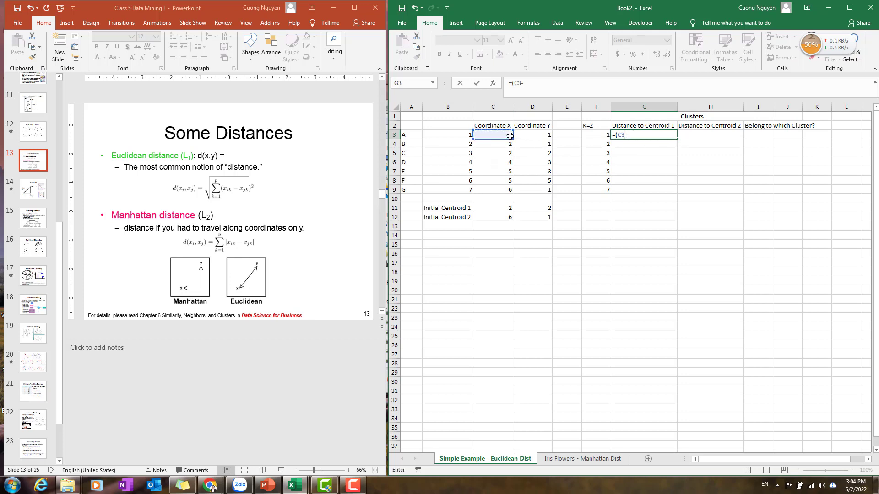
left_click(504, 208)
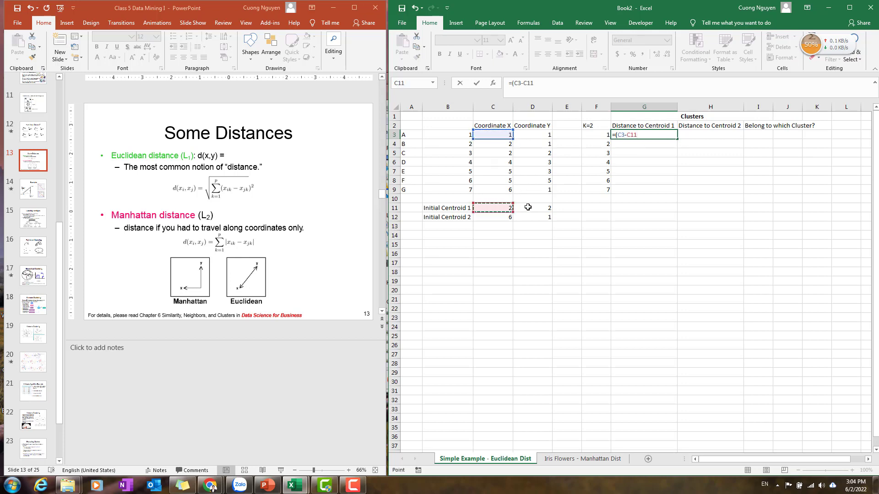
key("F4")
type(")^2+(")
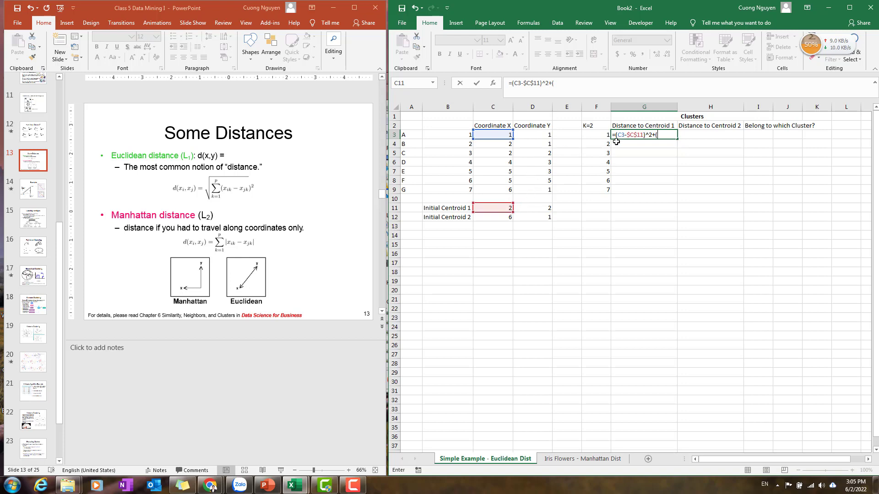
left_click(537, 135)
type("-")
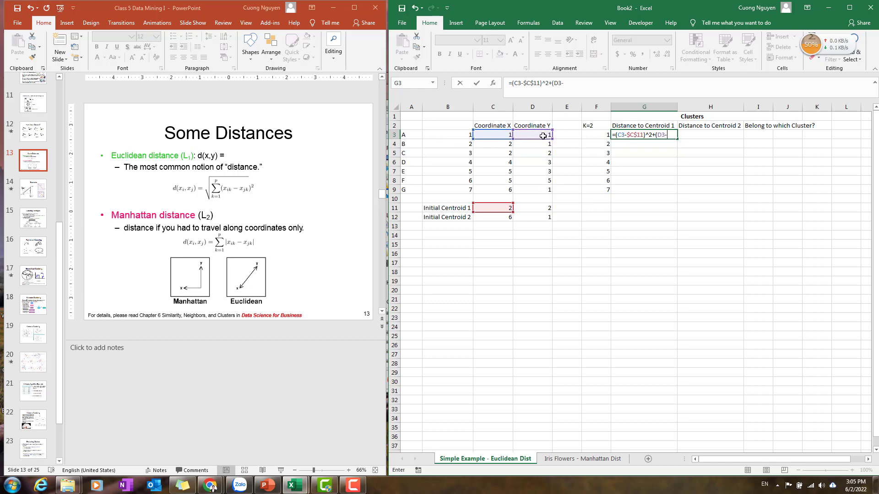
left_click(541, 209)
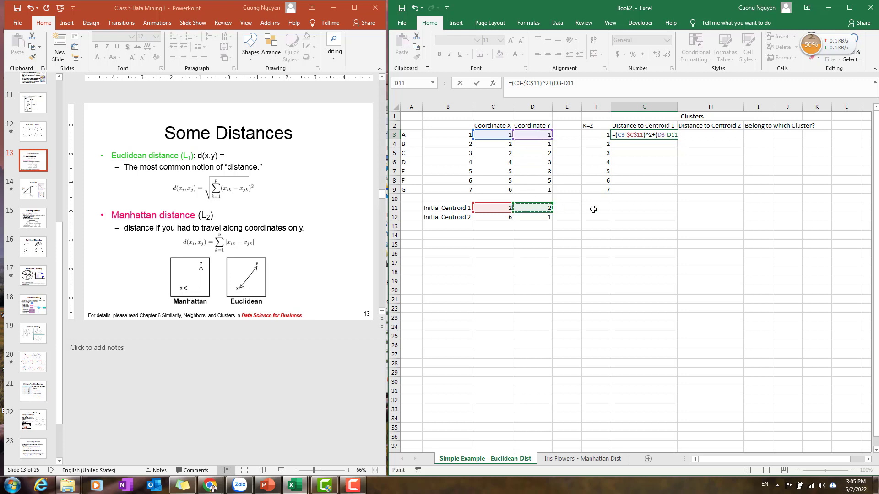
key("F4")
type(")^2")
key("Return")
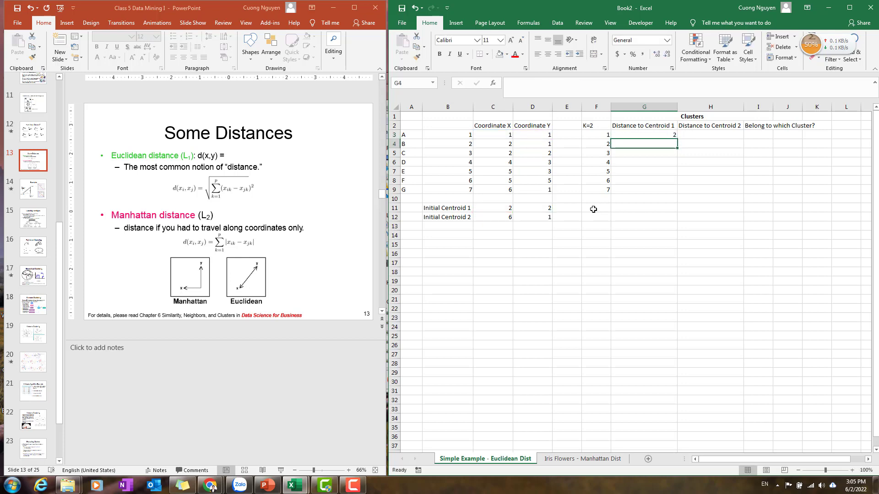
Wrap the G3 formula in SQRT to get the Euclidean distance to centroid 1.
double_click(627, 136)
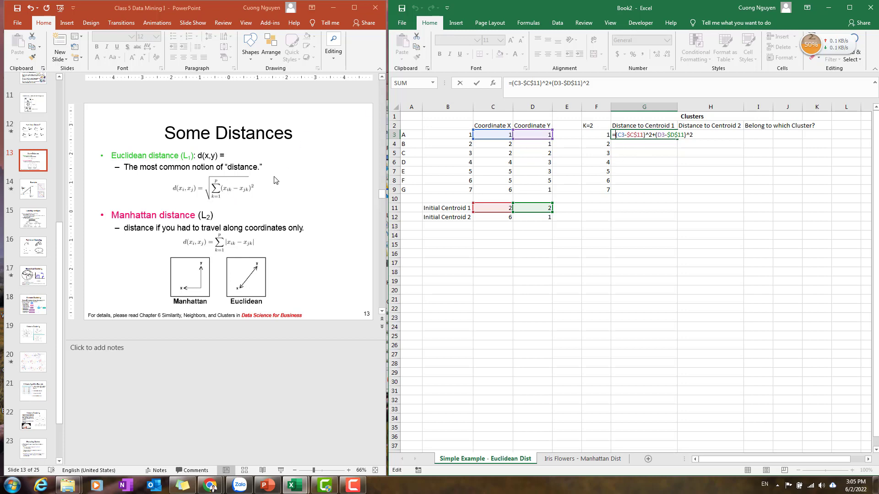
type("sqrt(")
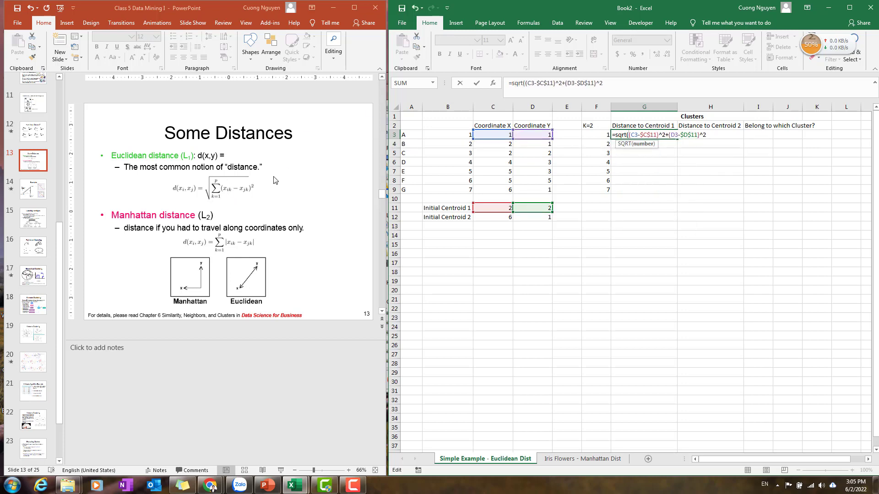
type(")")
key("Return")
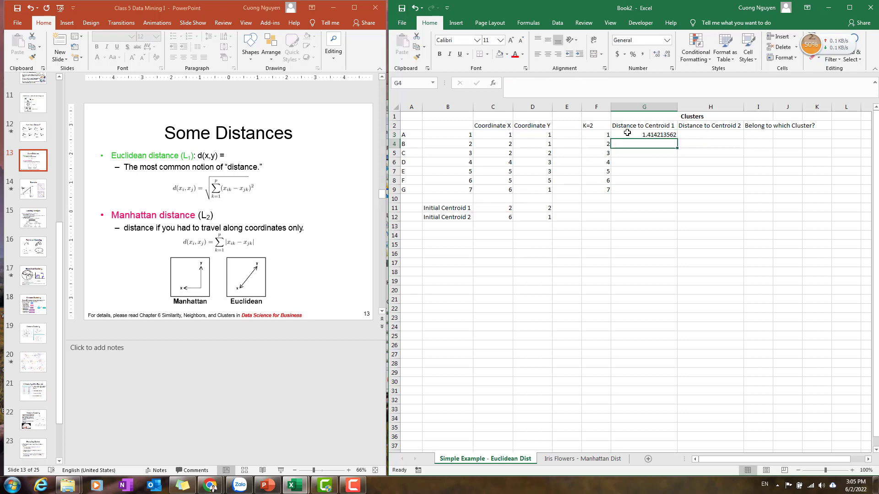
Fill the distance to centroid 1 formula down from G3 to G9.
left_click(626, 135)
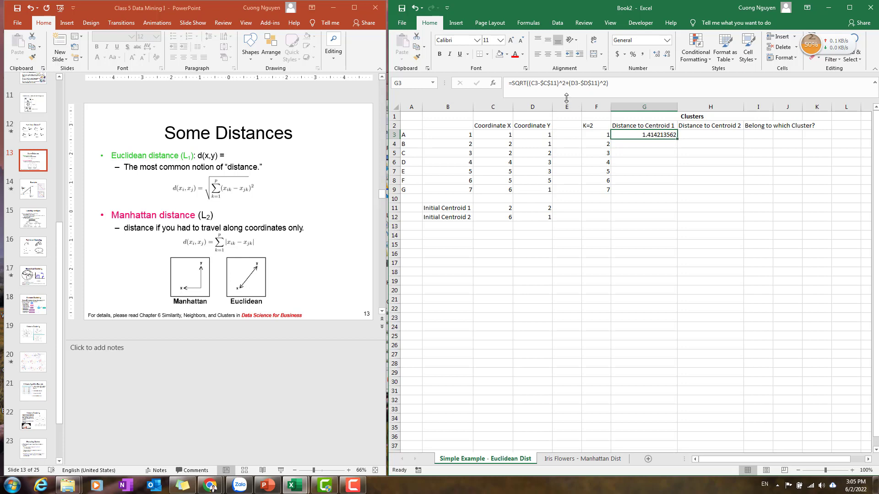
left_click(547, 85)
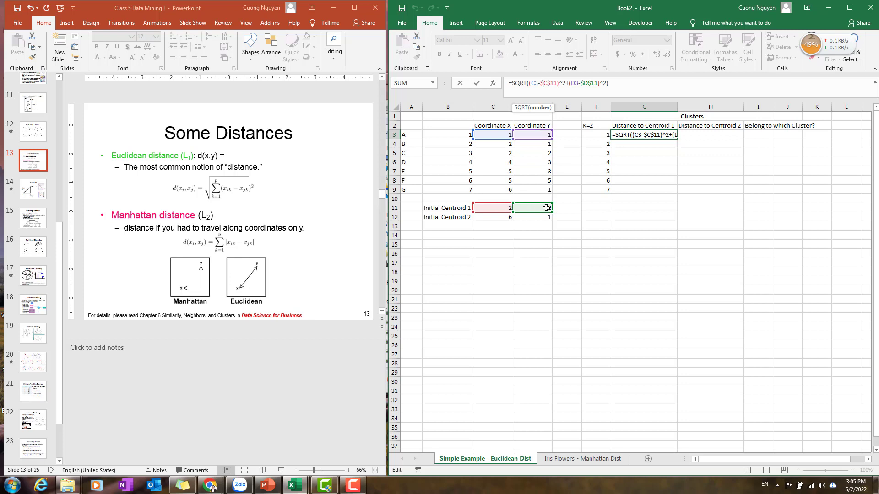
key("Return")
left_click(673, 135)
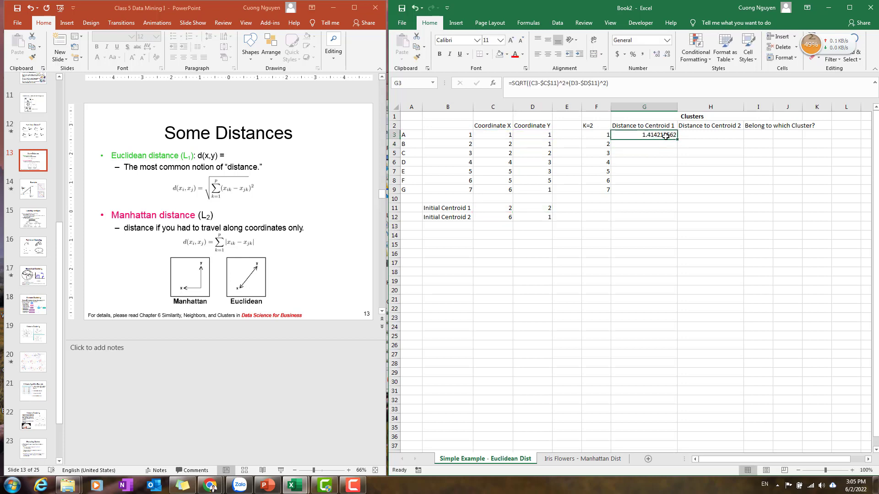
left_click_drag(678, 140, 671, 193)
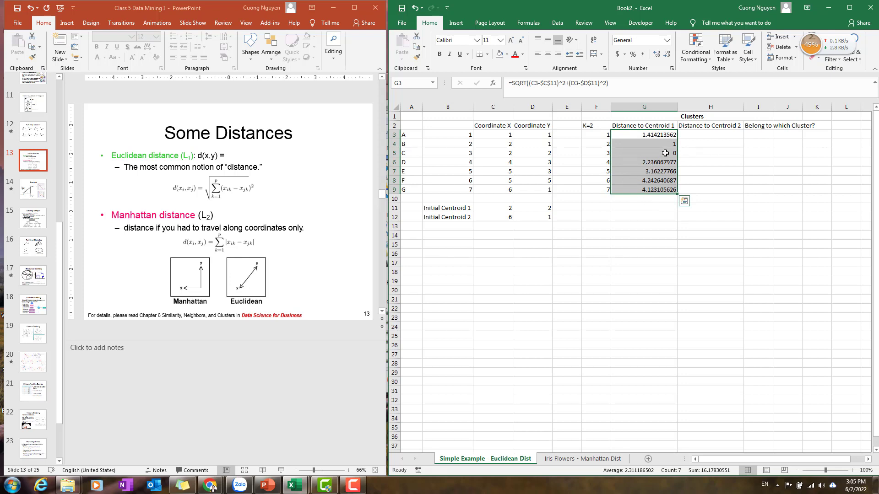
left_click(644, 153)
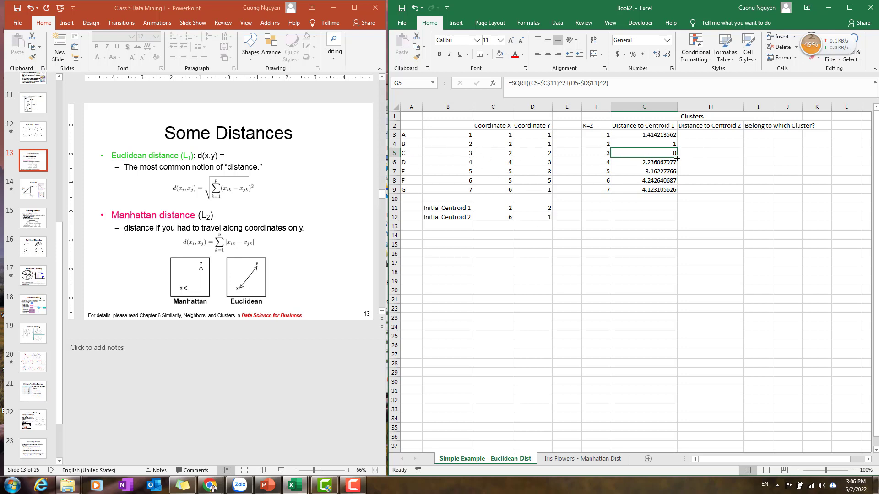
left_click(700, 133)
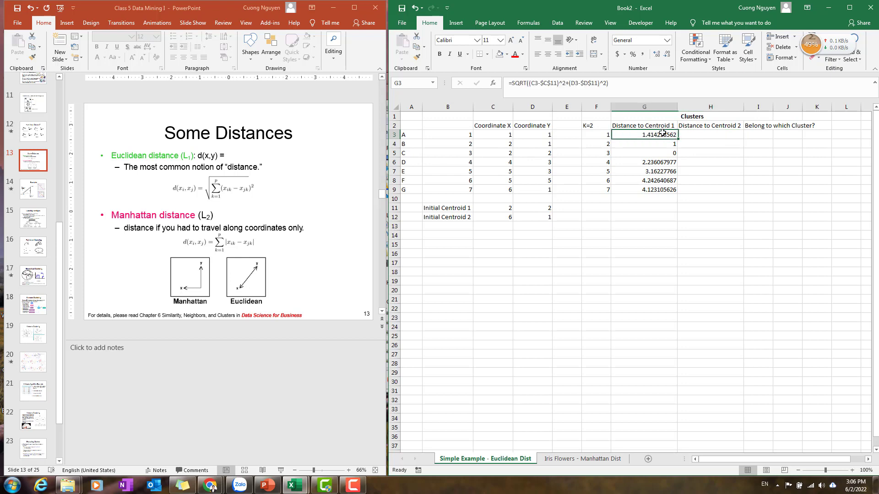
left_click(664, 135)
left_click(711, 137)
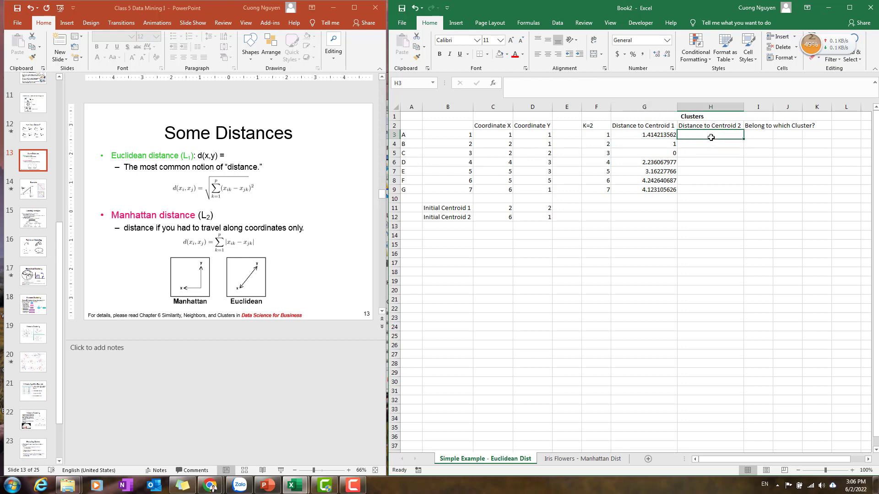
type("(")
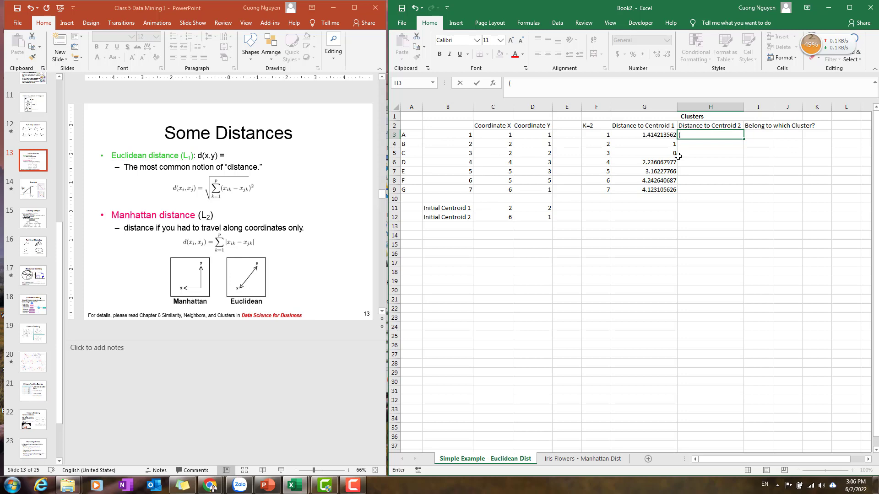
left_click(489, 136)
type("-")
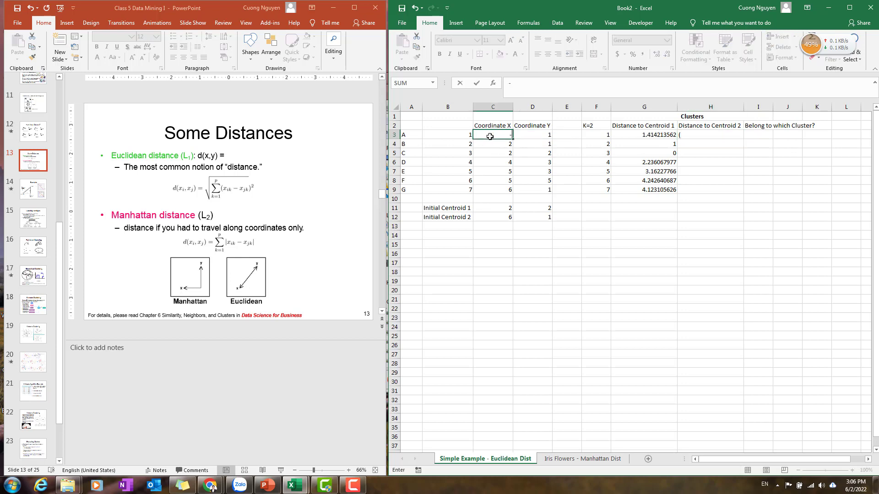
key("Return")
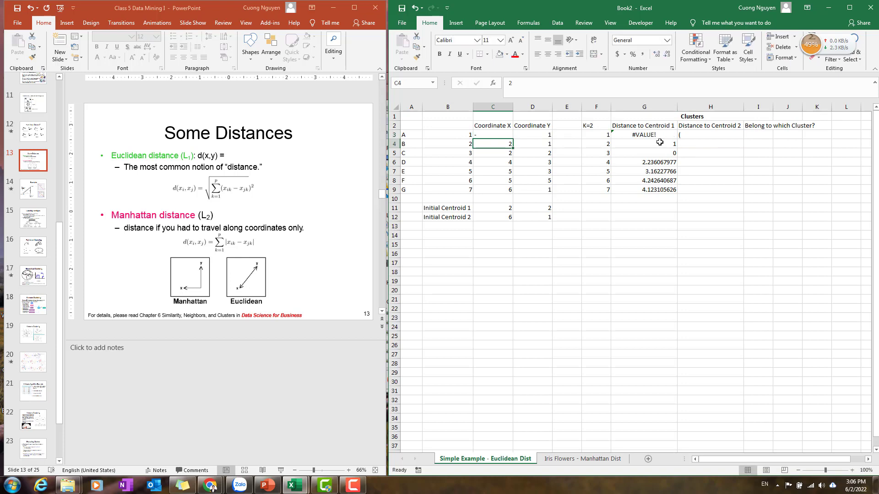
key("ctrl+z")
Enter the formula =(C3-$C$12)^2+(D3-$D$12)^2 in H3 for the squared distance to centroid 2.
double_click(707, 135)
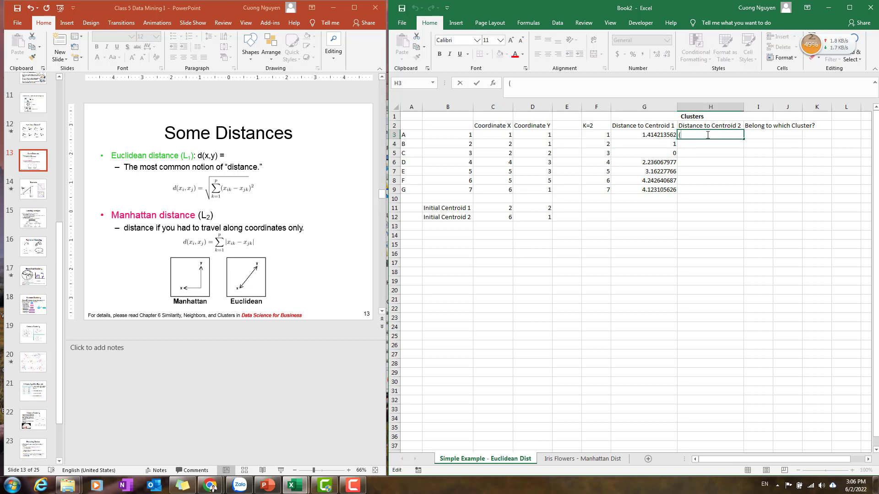
key("BackSpace")
type("=(")
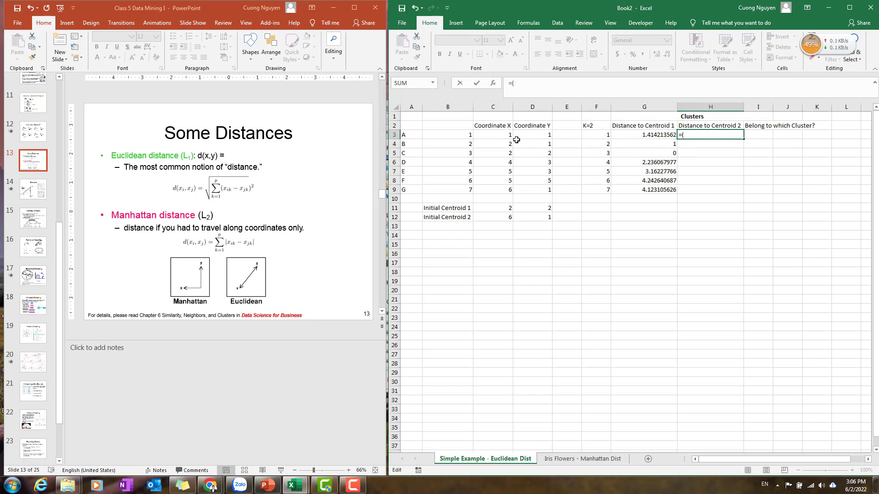
left_click(498, 133)
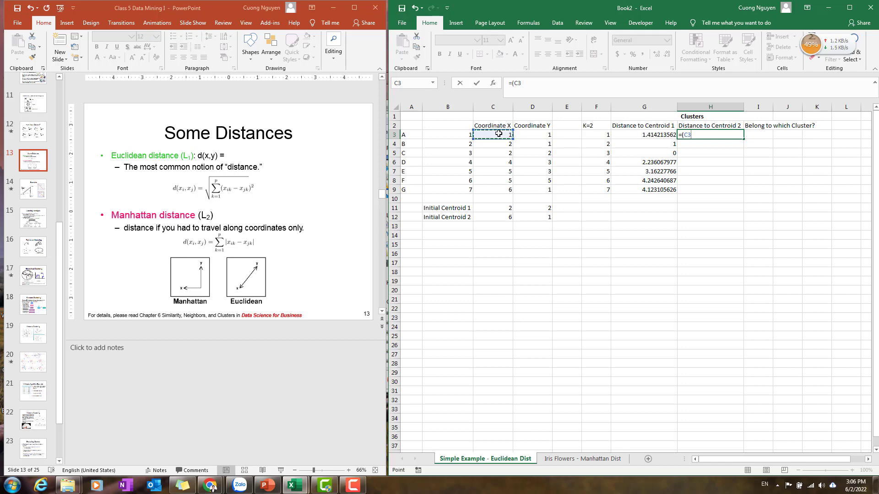
type("-")
left_click(501, 216)
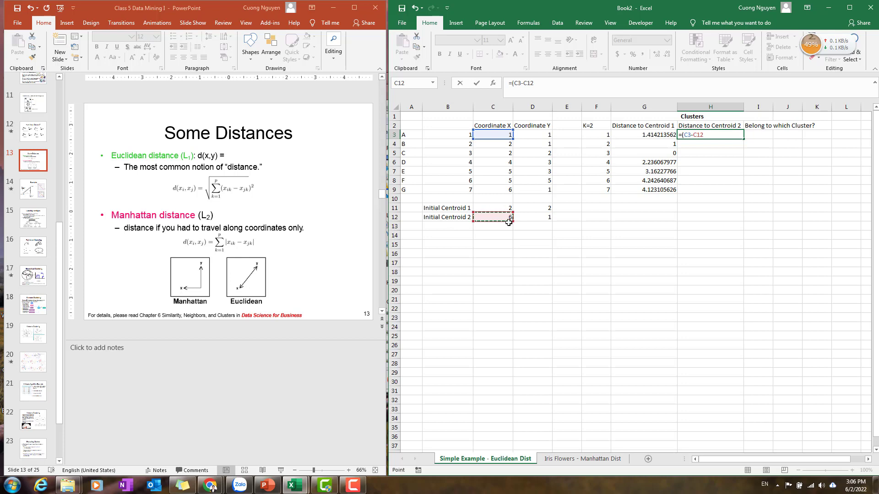
key("F4")
type(")^2+(")
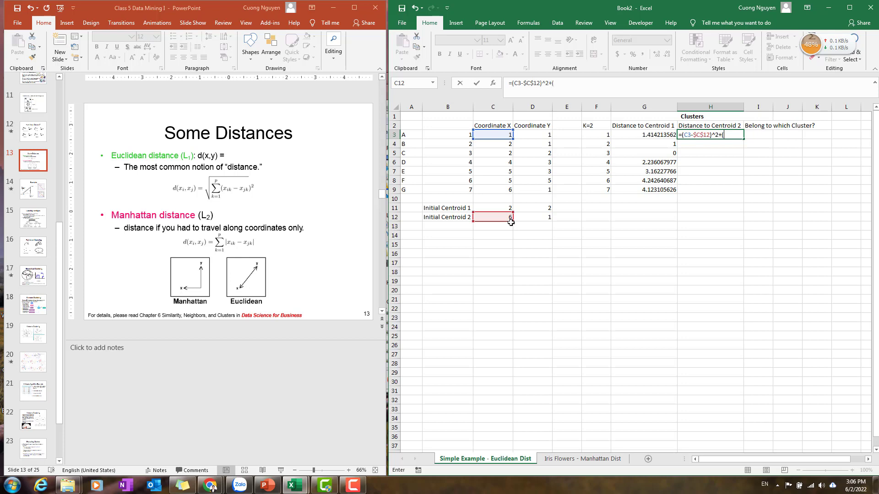
left_click(534, 133)
type("-")
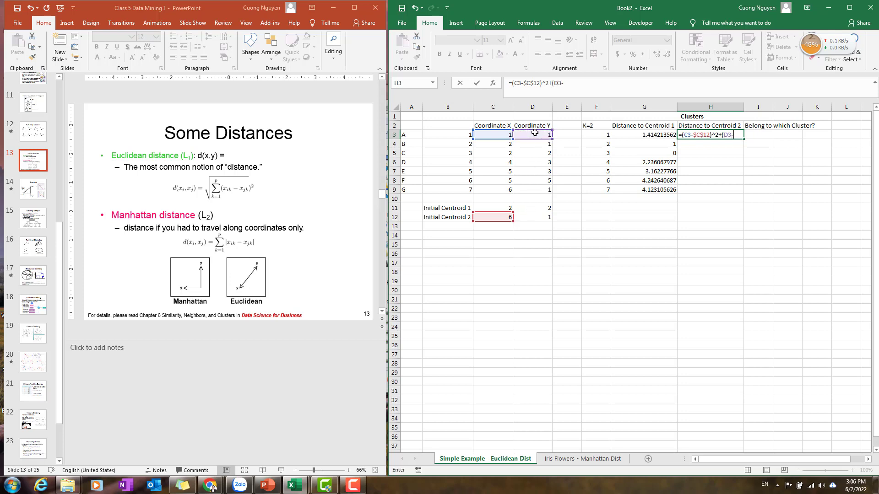
left_click(536, 220)
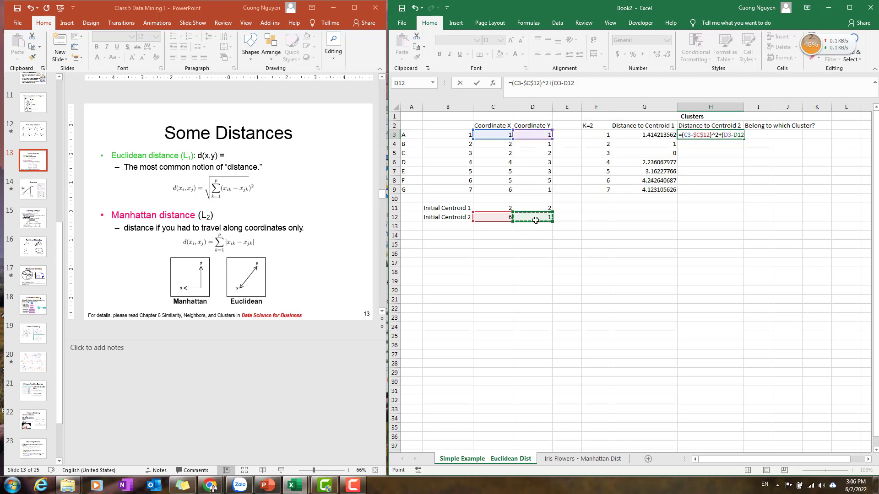
key("F4")
type(")^2")
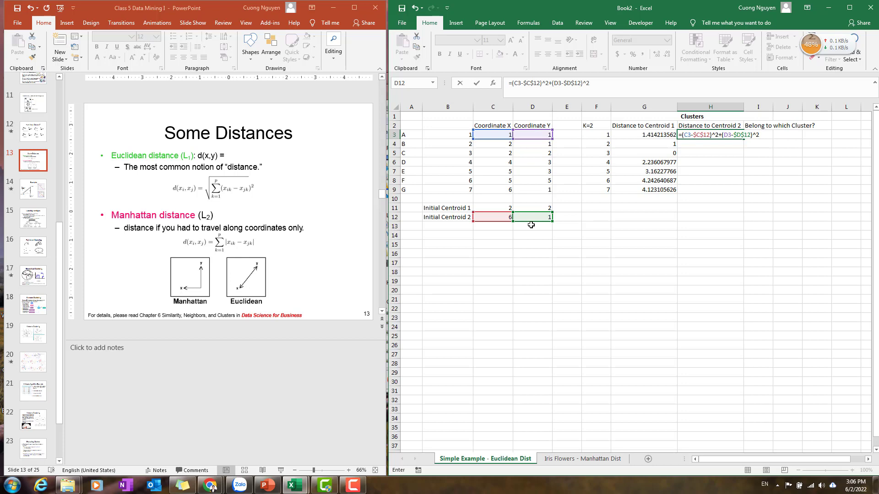
key("Return")
Wrap the H3 formula in SQRT and fill the distance to centroid 2 formula down to H9.
key("Up")
key("F2")
type("sqrt")
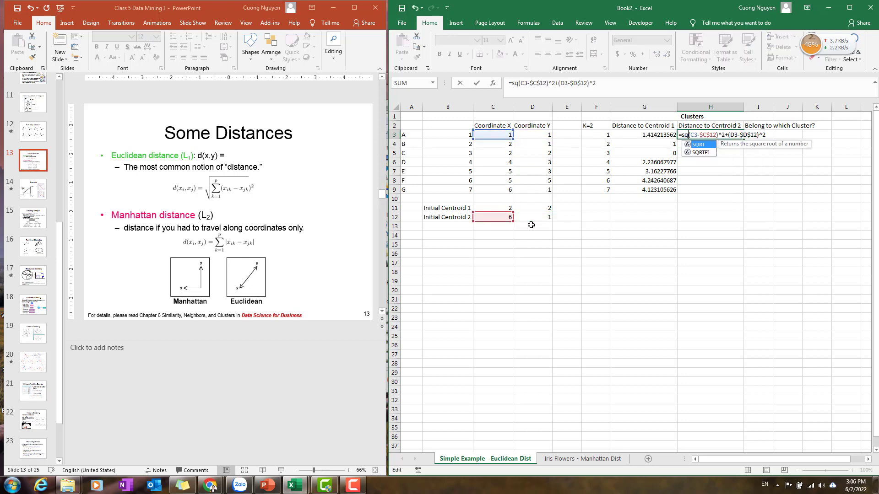
type("(")
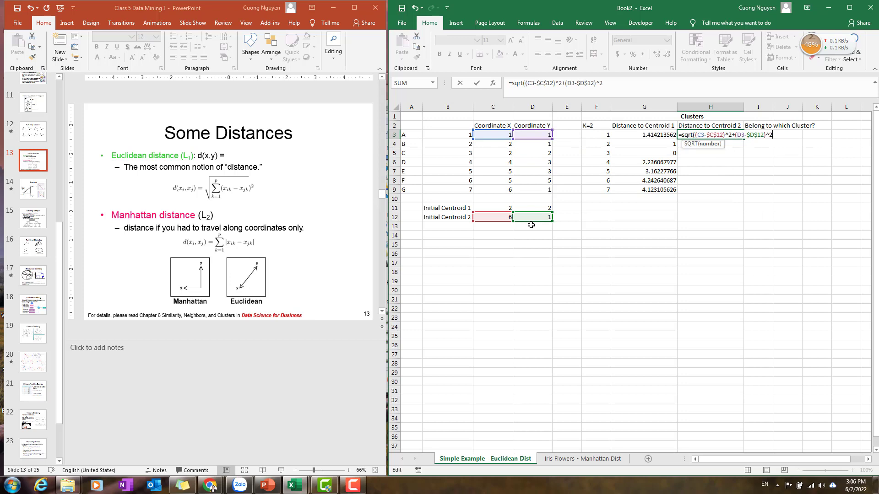
type(")")
key("Return")
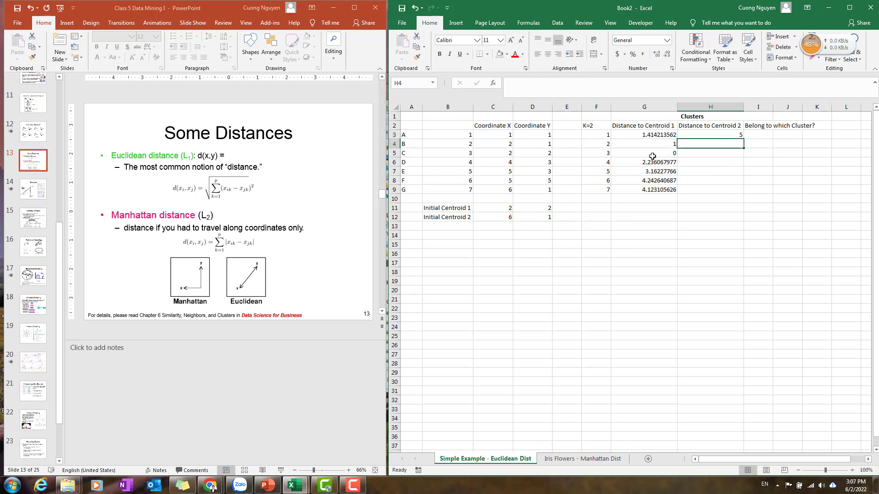
left_click(709, 136)
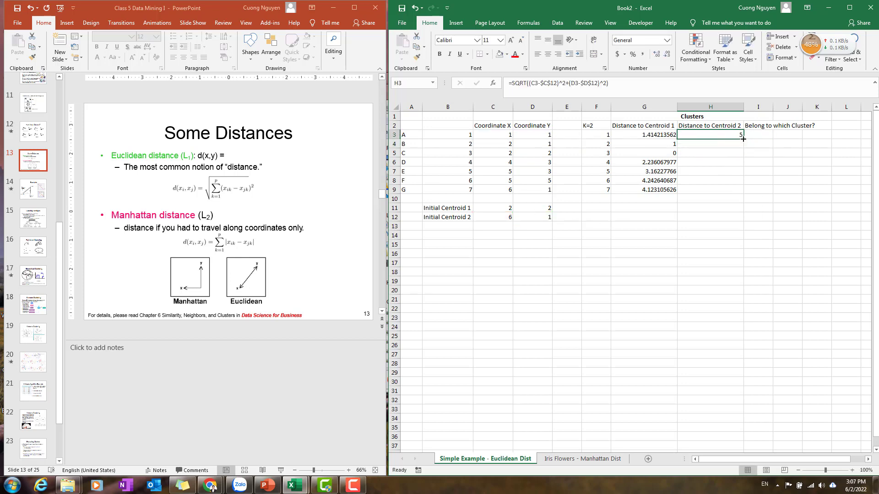
double_click(743, 138)
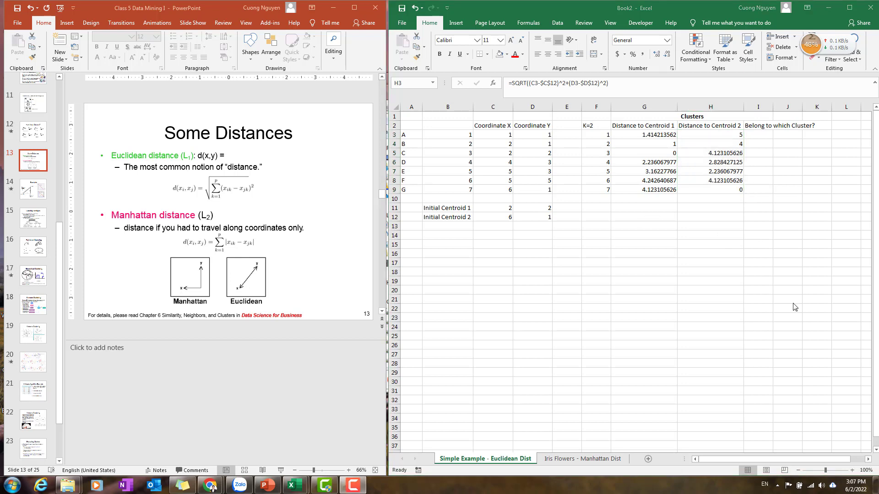
left_click(760, 137)
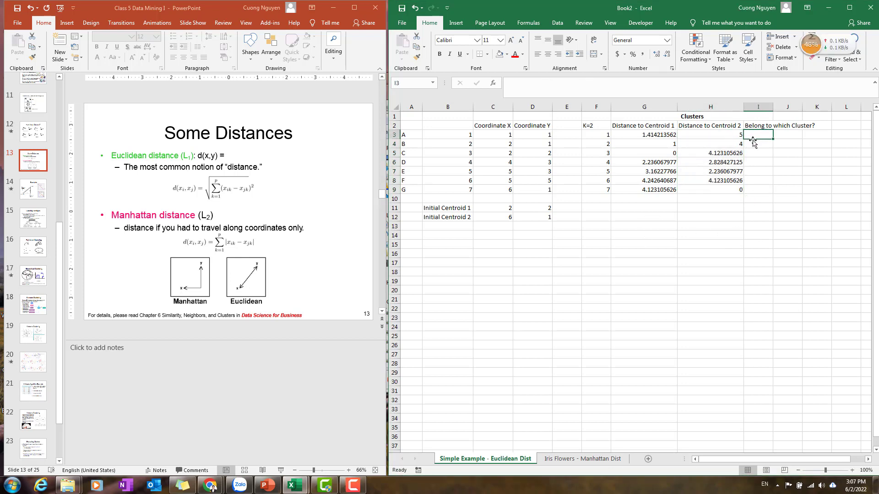
left_click(642, 137)
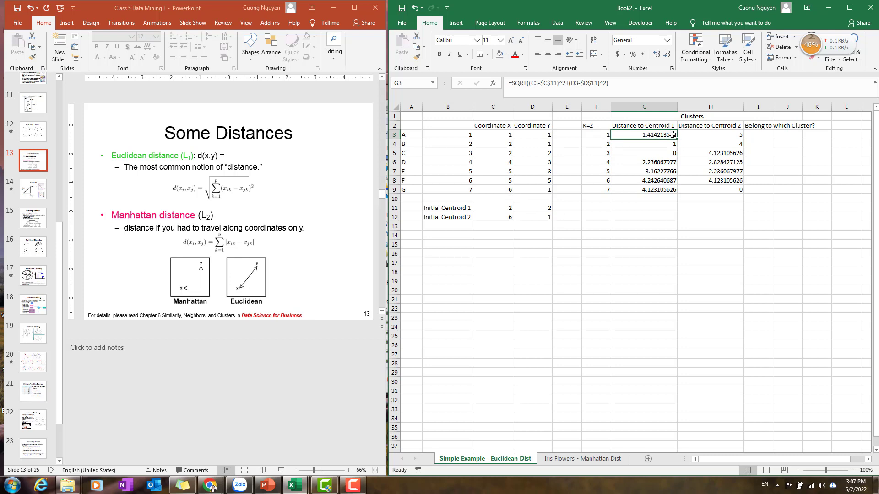
left_click(765, 136)
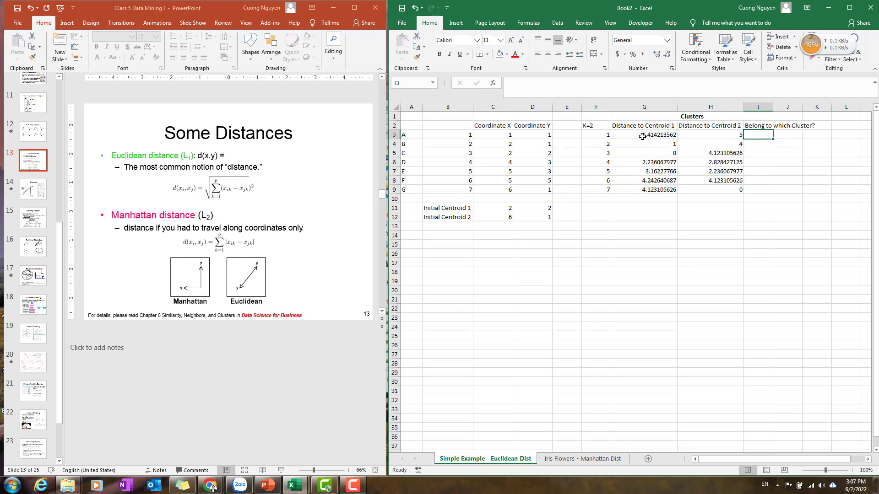
left_click_drag(597, 136, 713, 136)
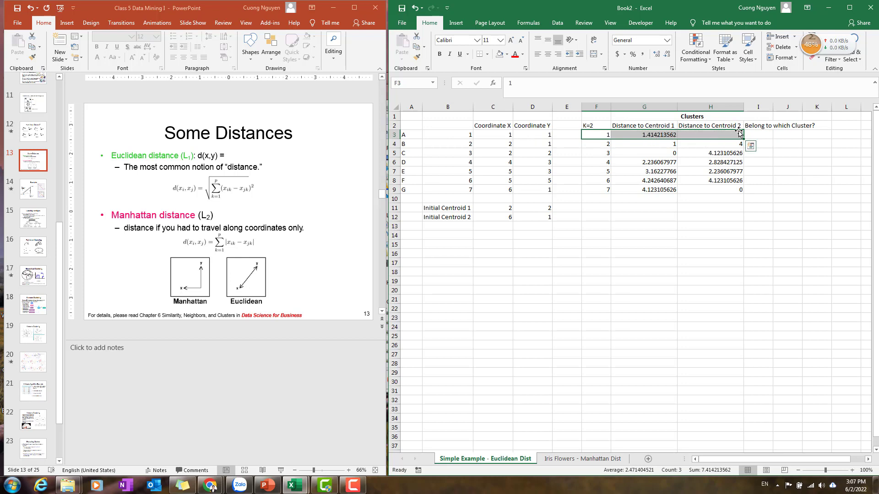
left_click(668, 137)
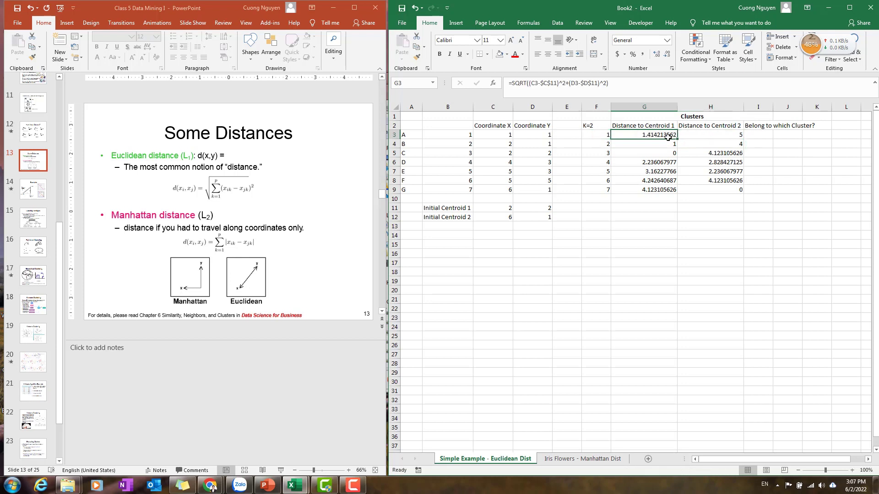
left_click(765, 137)
type("1")
key("Return")
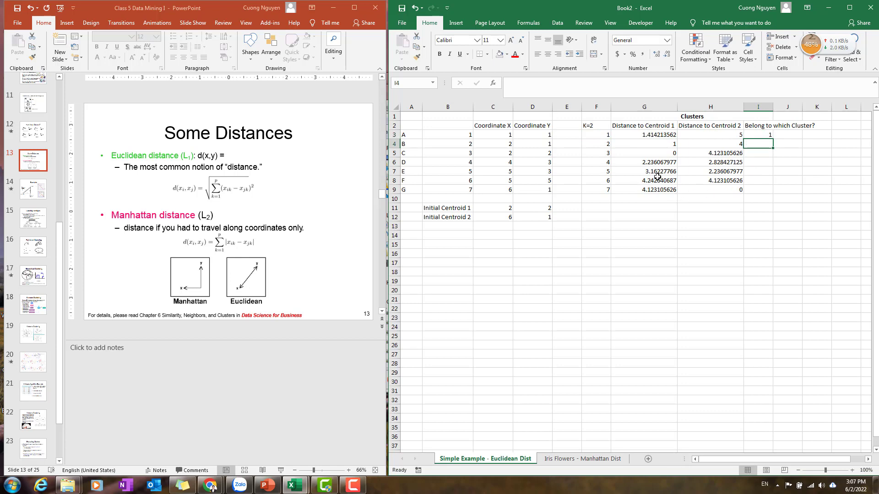
left_click_drag(659, 173, 712, 172)
left_click(595, 174)
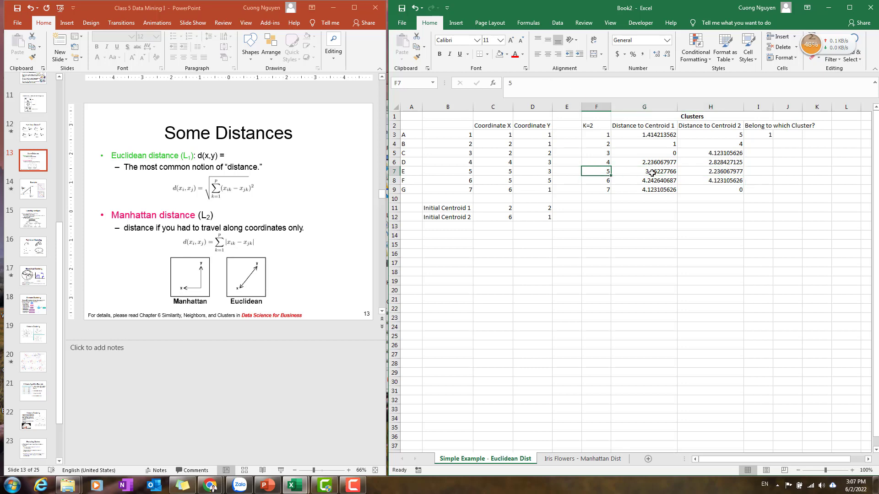
left_click(714, 172)
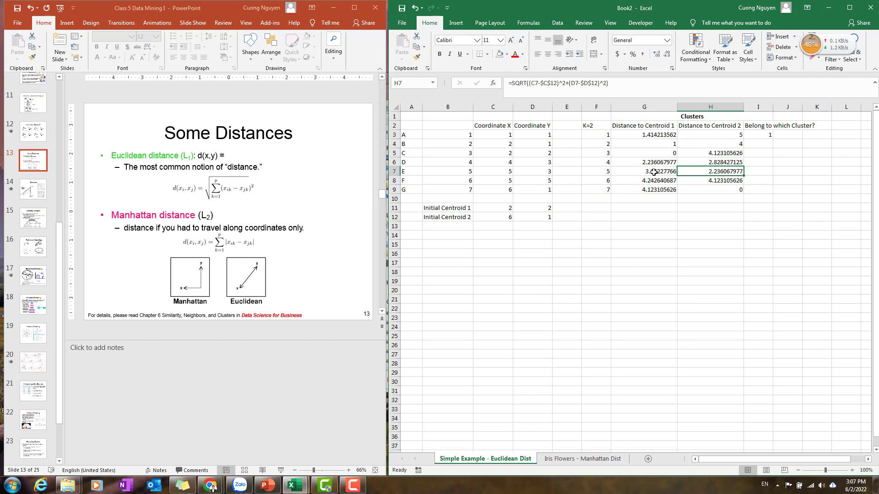
left_click(768, 171)
key("Down")
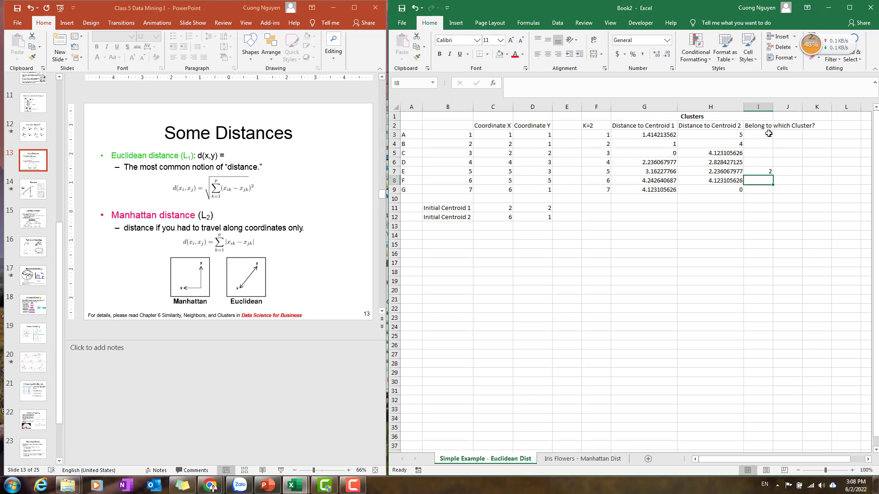
left_click_drag(769, 133, 771, 178)
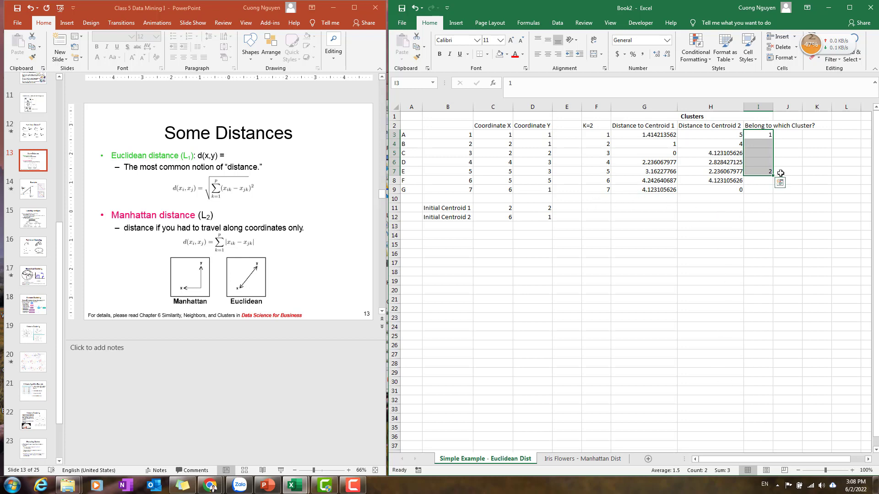
key("Delete")
Enter =IF(G3<H3,1,2) in I3 to assign the cluster and fill it down to I9.
left_click(759, 135)
type("=if")
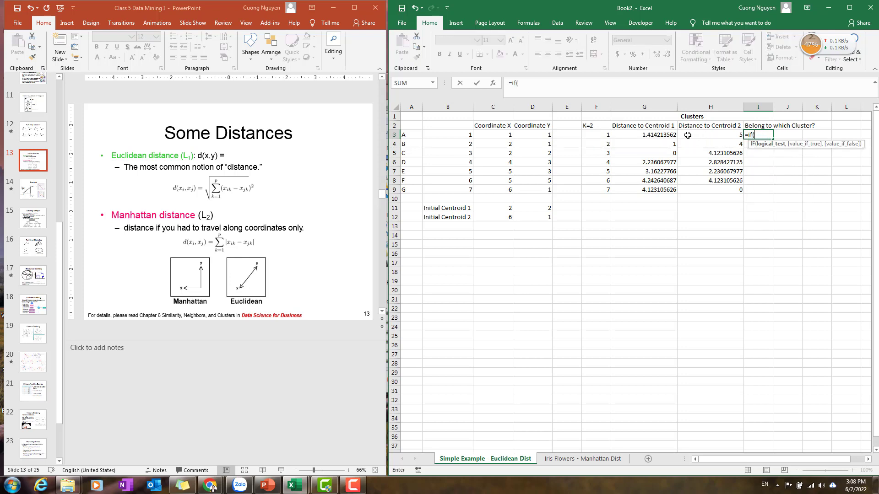
type("(")
left_click(668, 135)
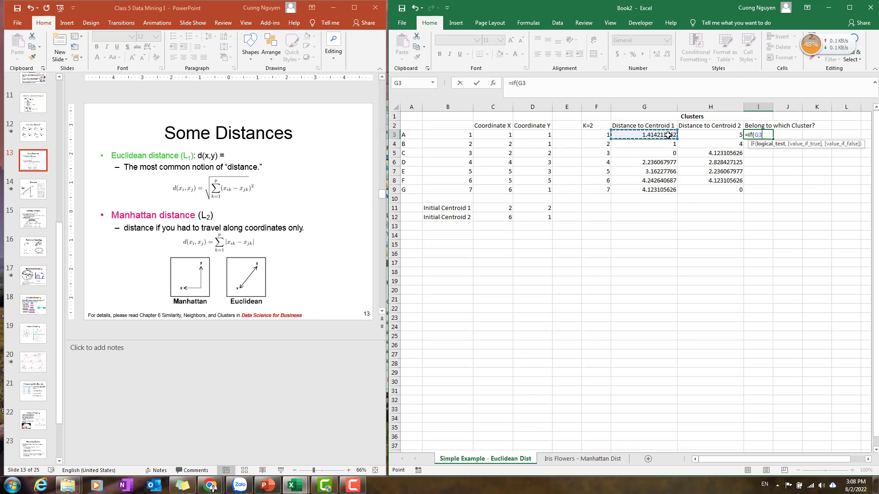
type("<")
left_click(725, 136)
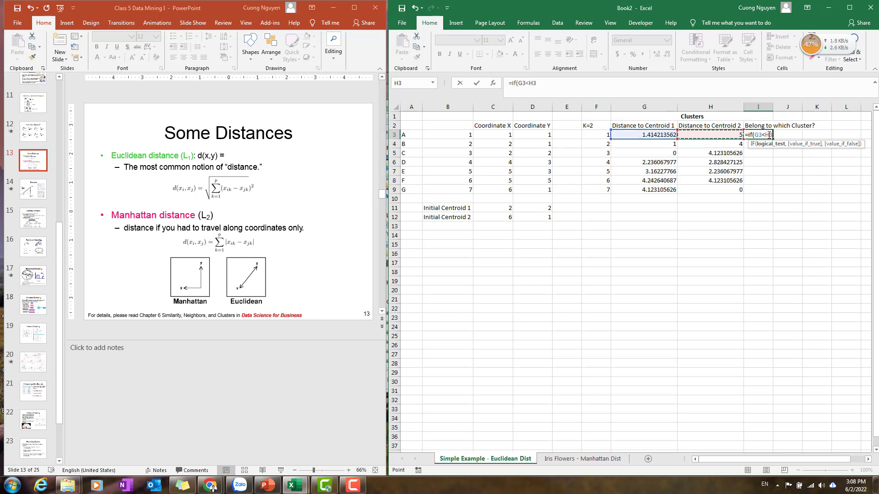
type(",")
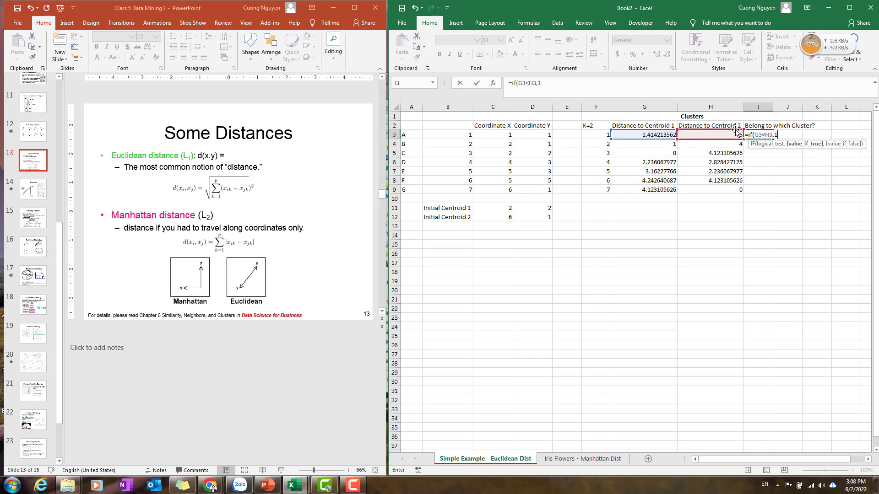
type("1,2")
key("Return")
left_click(758, 136)
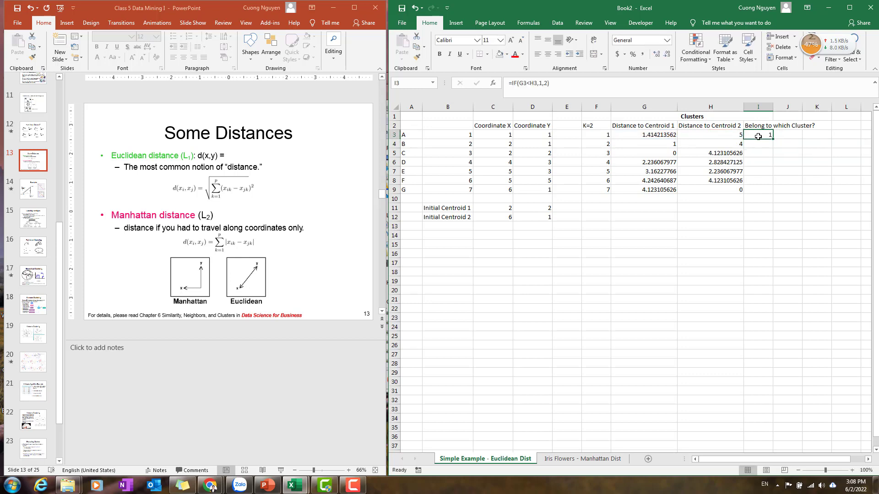
left_click_drag(773, 140, 774, 191)
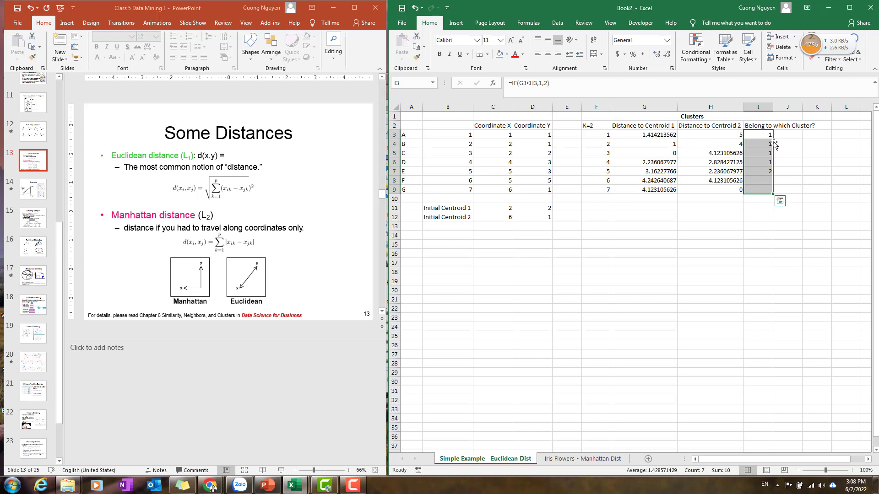
Label cell B14 as Iteration 1 (1st trial).
left_click(763, 233)
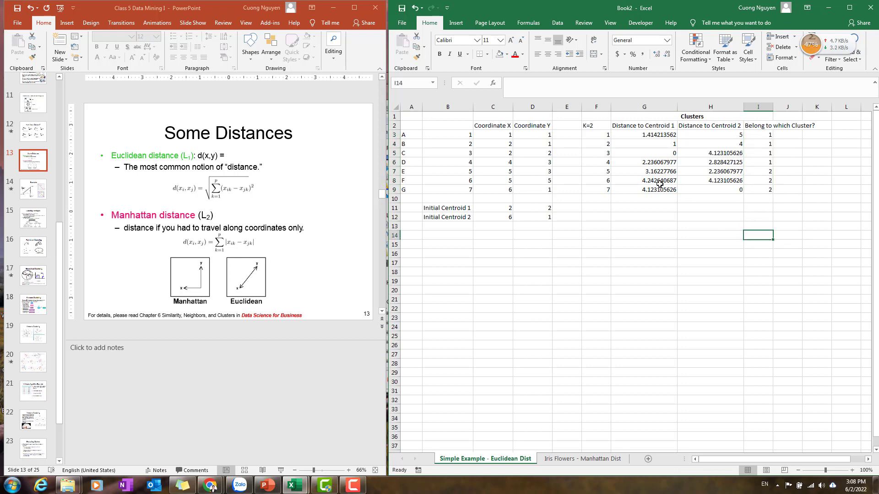
left_click(447, 236)
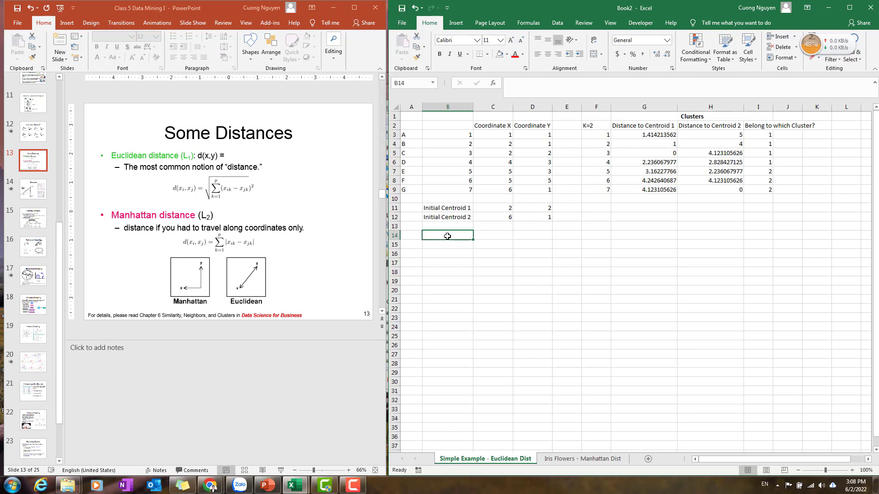
type("Iteration 1 (1st trial")
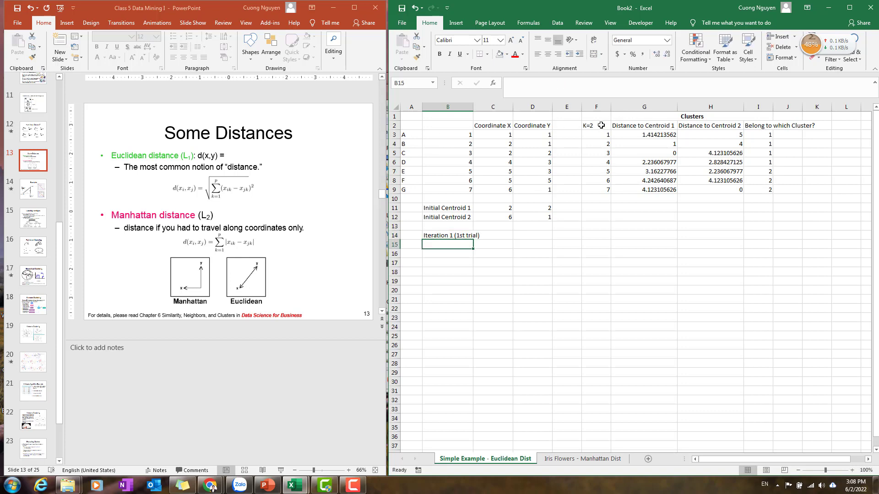
Autofit column I to the width of the Belong to which Cluster? header.
left_click_drag(590, 125, 761, 190)
key("ctrl+c")
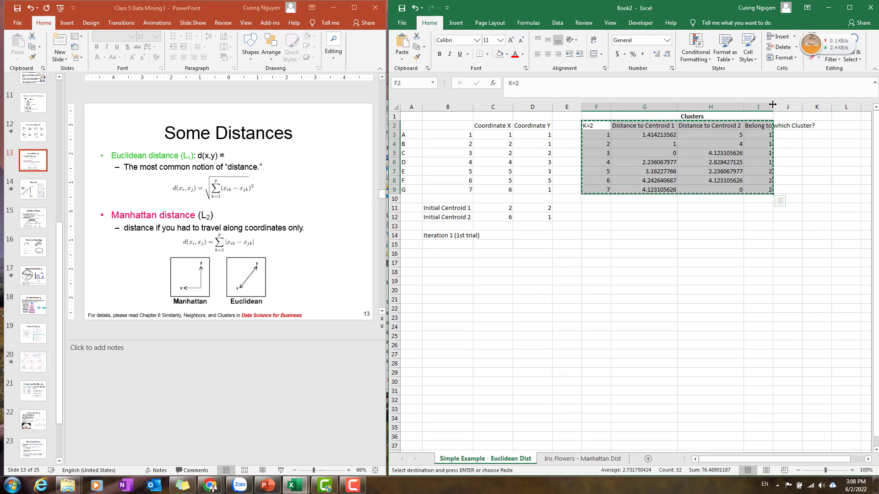
double_click(773, 107)
Copy the cluster table F2:I9 and paste it as values starting at B15 under the Iteration 1 label.
left_click(652, 216)
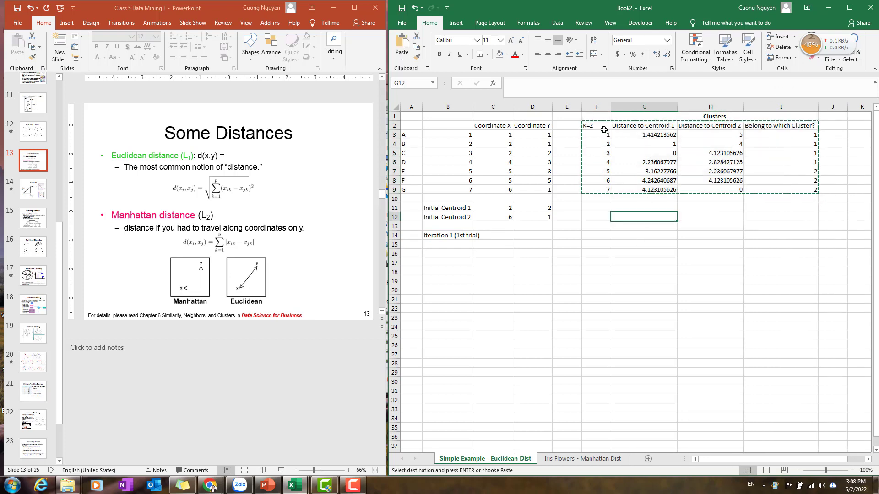
left_click_drag(600, 127, 790, 191)
key("ctrl+c")
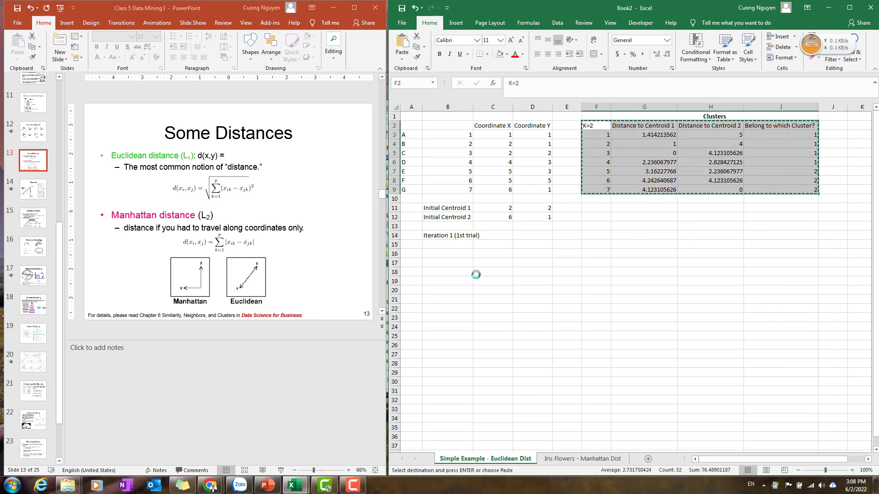
left_click(447, 246)
right_click(448, 246)
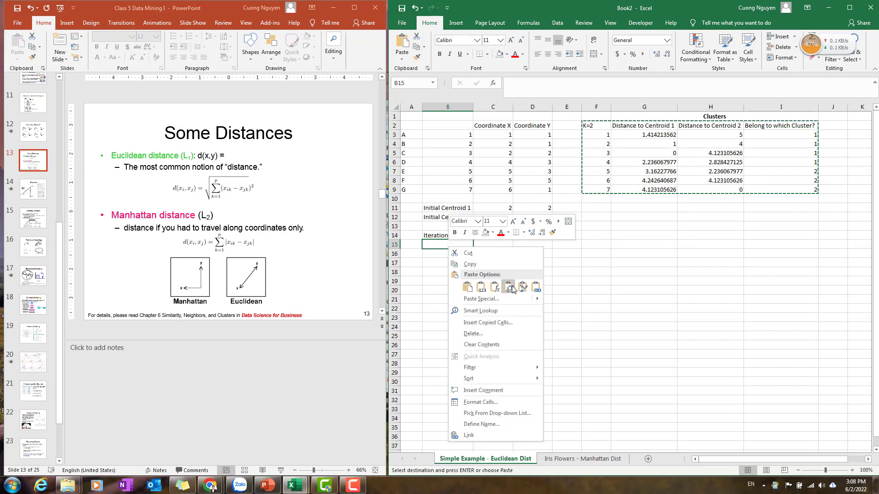
mouse_move(544, 300)
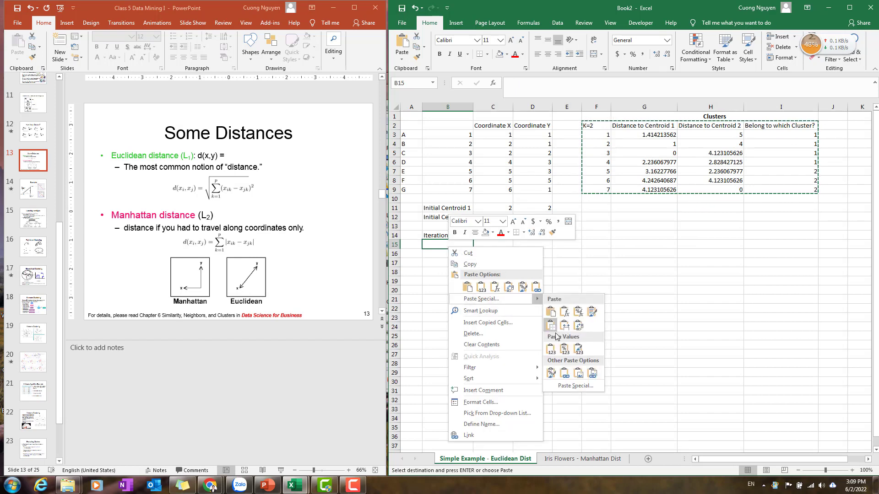
left_click(552, 351)
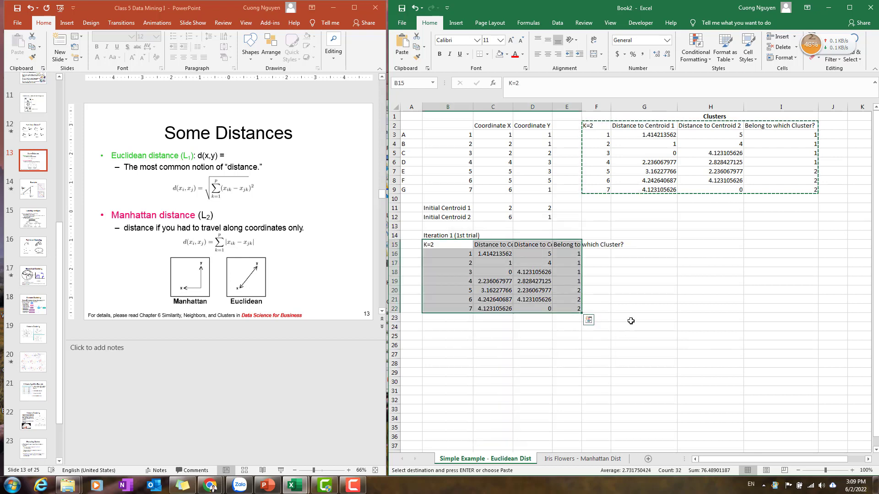
left_click(648, 310)
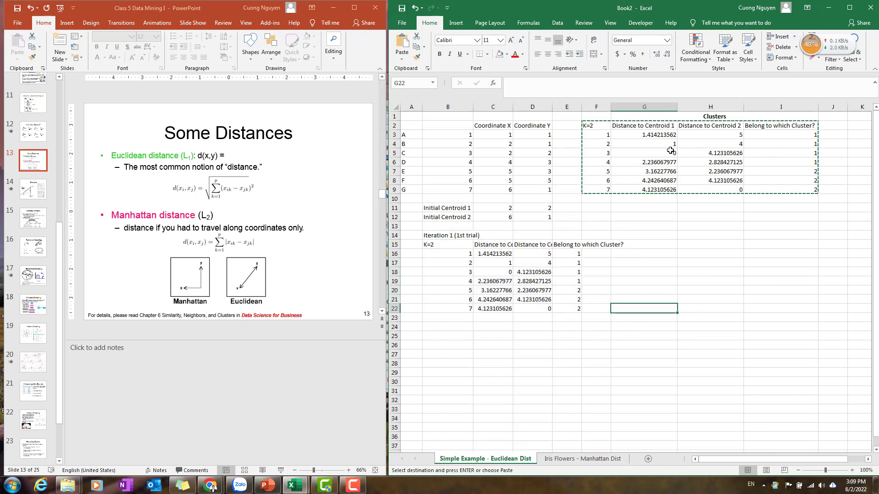
Highlight points A to D, the cluster 1 members, in A3:B6 with yellow fill.
left_click(656, 154)
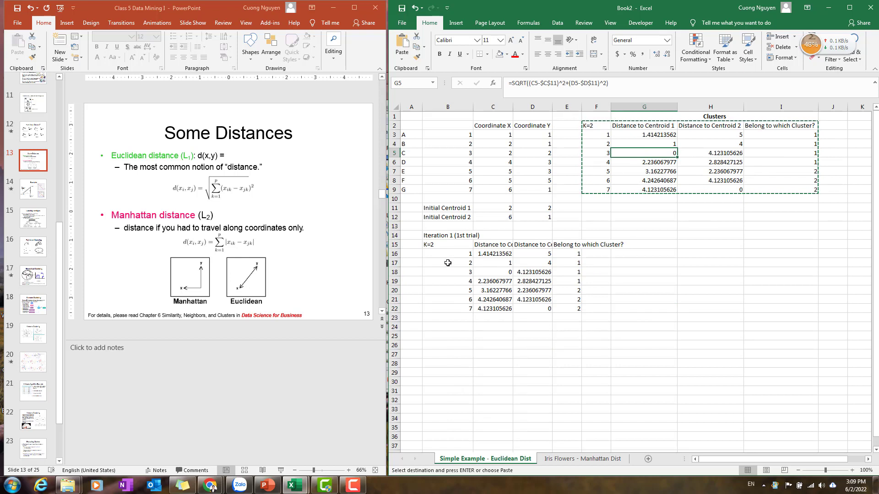
left_click(631, 308)
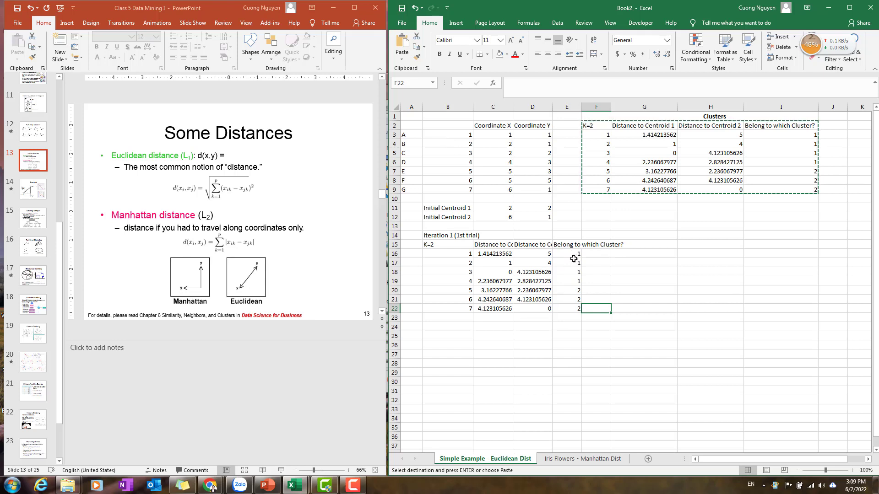
left_click_drag(572, 256, 575, 283)
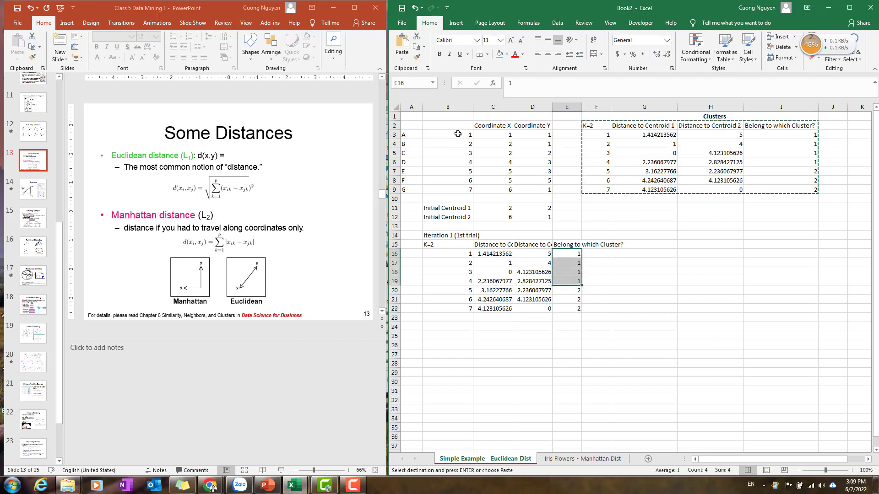
left_click_drag(458, 136, 462, 167)
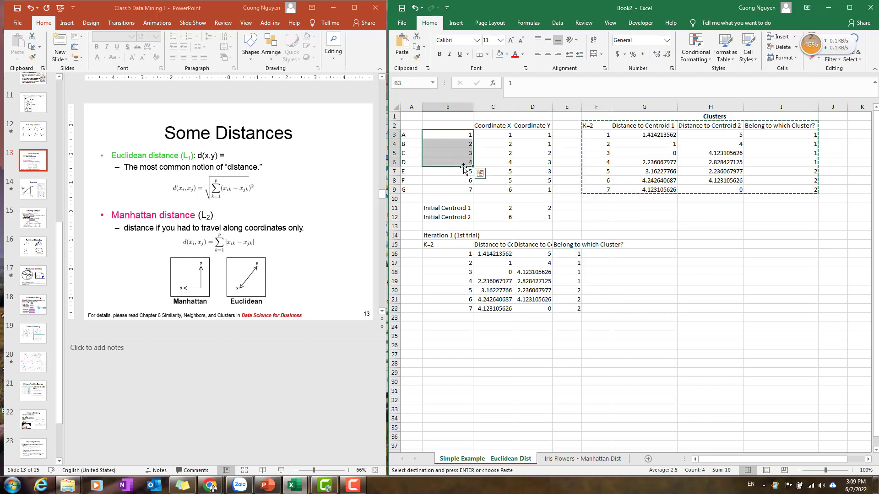
left_click_drag(410, 136, 460, 162)
left_click(507, 54)
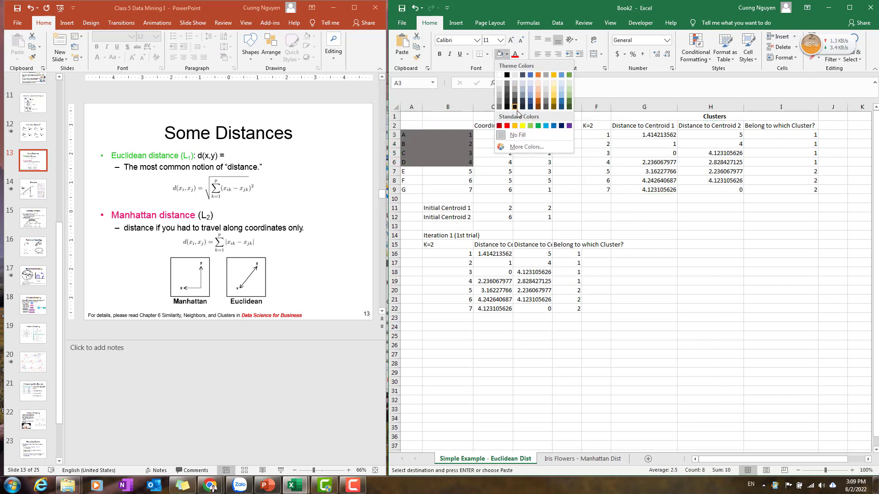
left_click(522, 125)
left_click(531, 199)
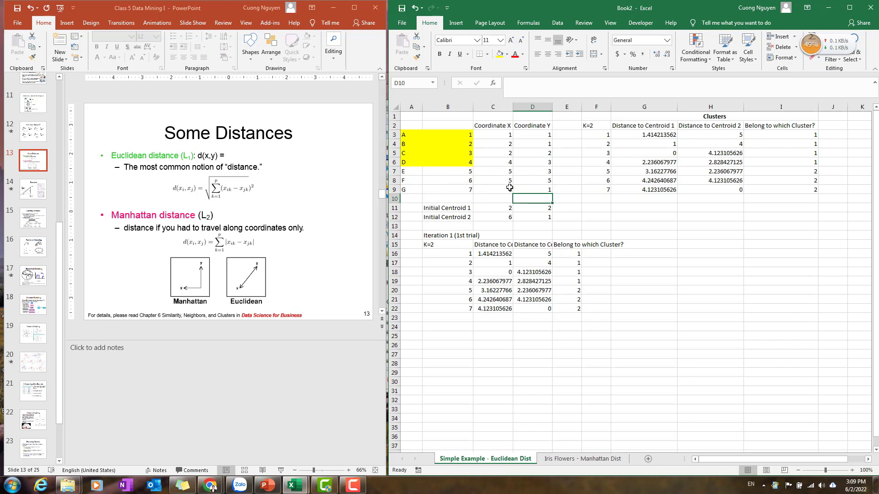
Clear the initial centroid coordinates in C11:D12.
left_click(491, 209)
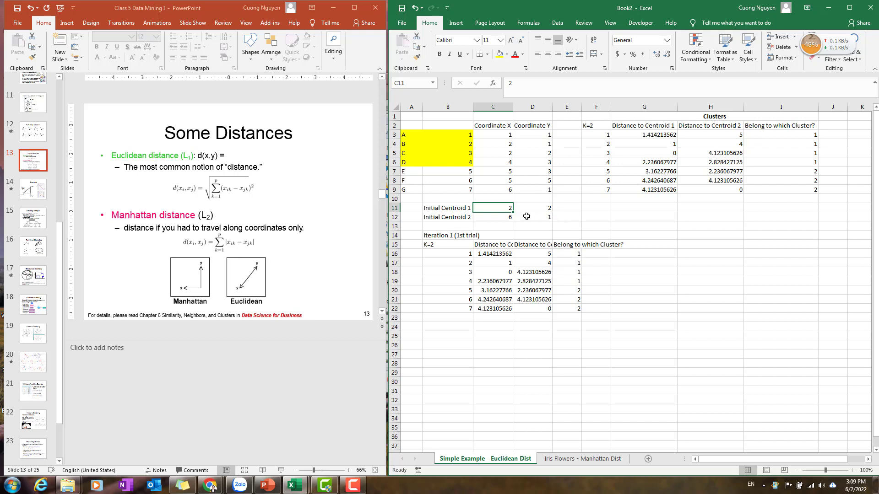
left_click_drag(501, 209, 542, 220)
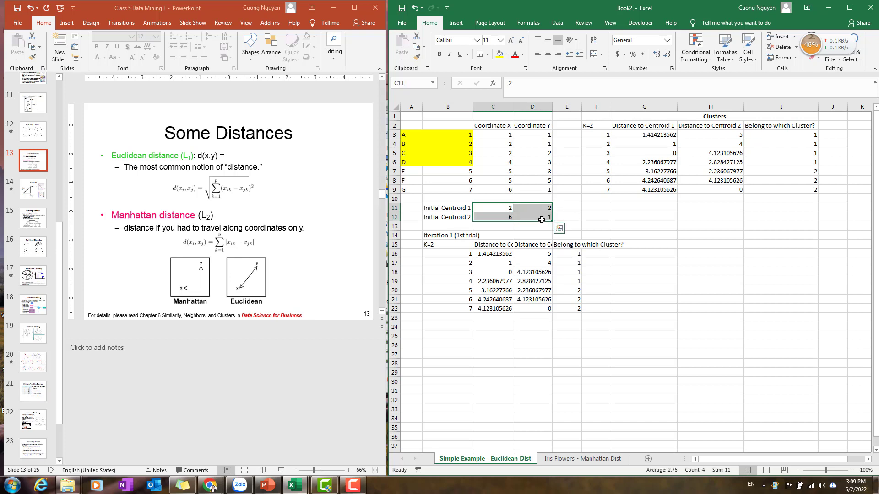
key("Delete")
Compute centroid 1 as =AVERAGE(C3:C6) in C11 and fill the formula right to D11.
left_click(503, 207)
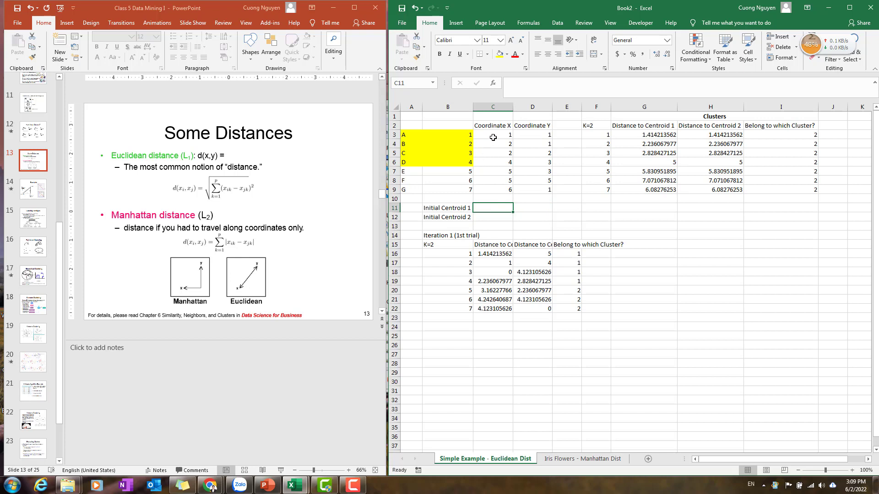
left_click_drag(501, 134, 502, 162)
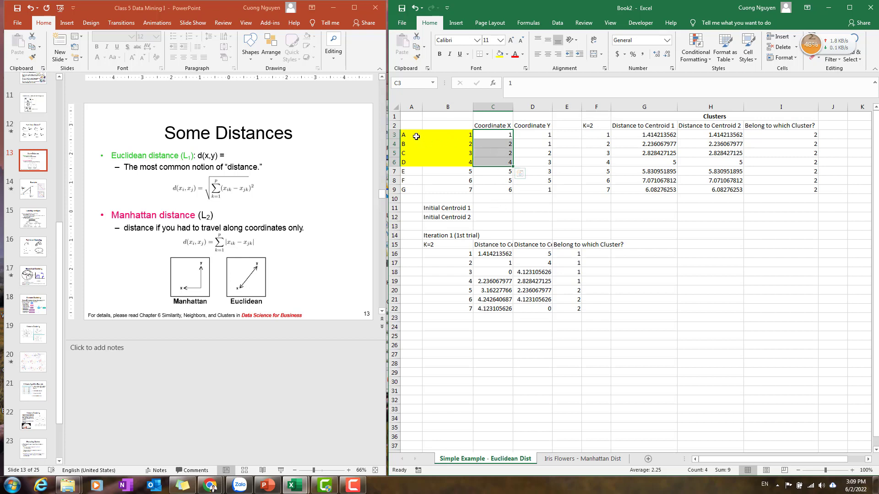
left_click_drag(414, 135, 463, 162)
left_click(491, 206)
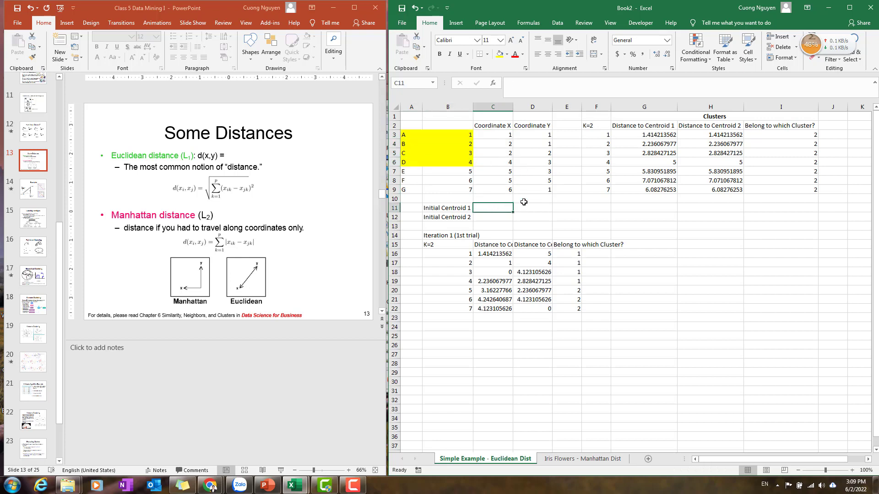
type("=average(")
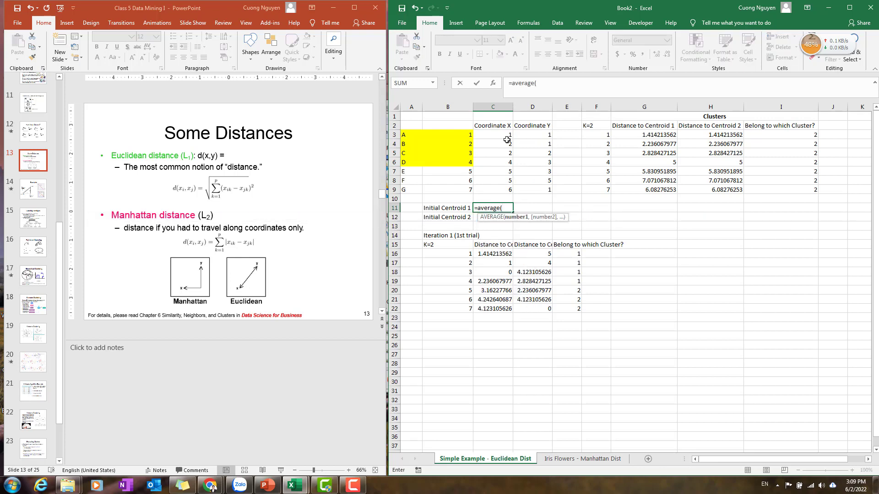
left_click_drag(506, 136, 508, 163)
type(")")
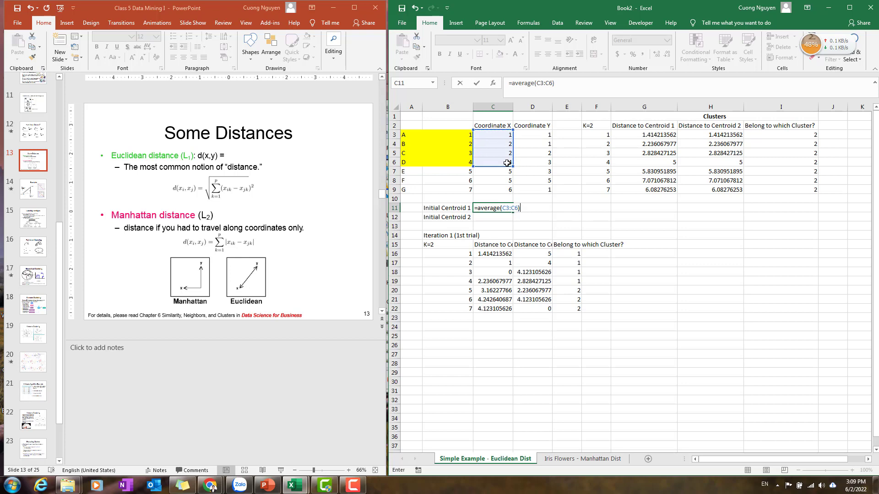
key("Return")
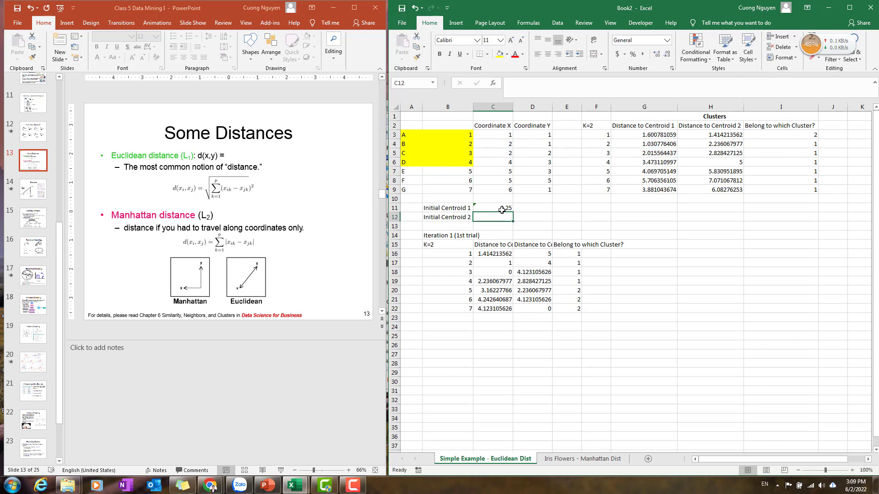
left_click(502, 210)
left_click(535, 204)
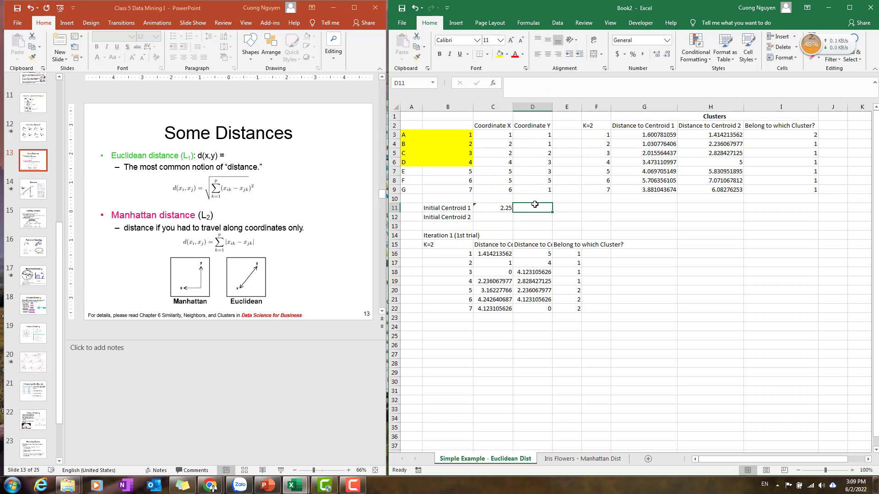
left_click(486, 206)
left_click_drag(553, 210, 552, 210)
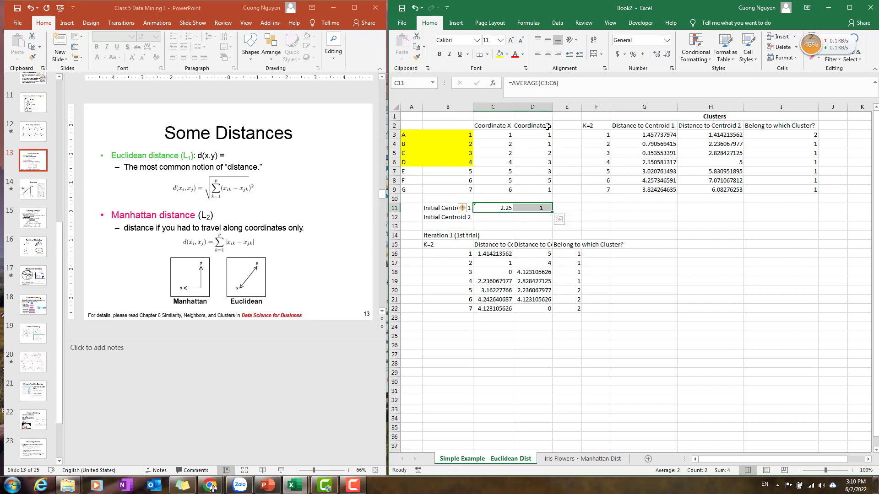
Compute centroid 2 as =AVERAGE(C7:C9) in C12 and fill the formula right to D12.
left_click(494, 220)
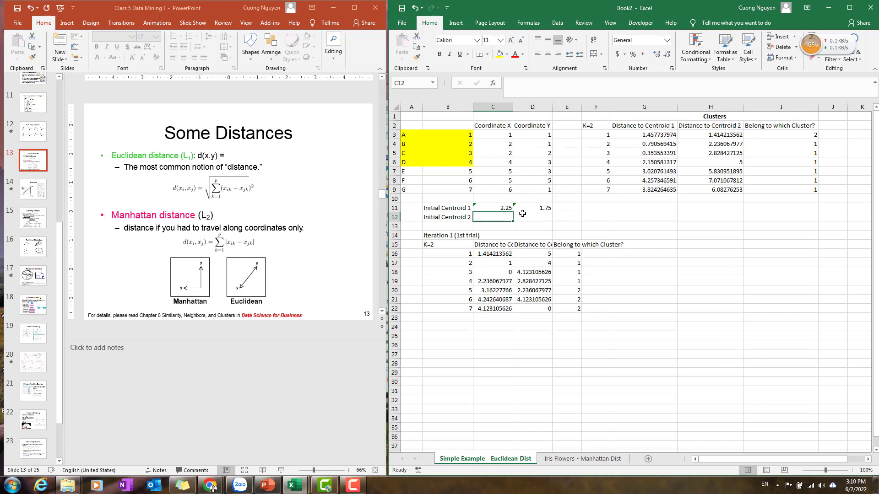
type("=")
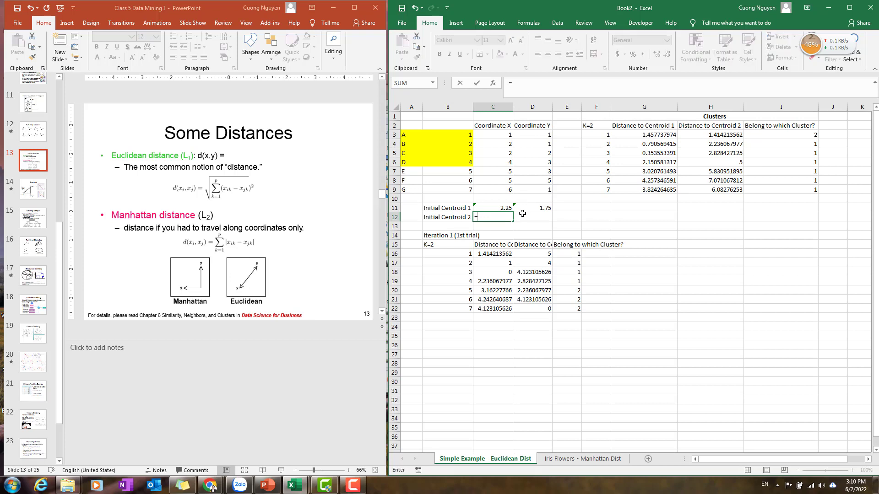
type("average(")
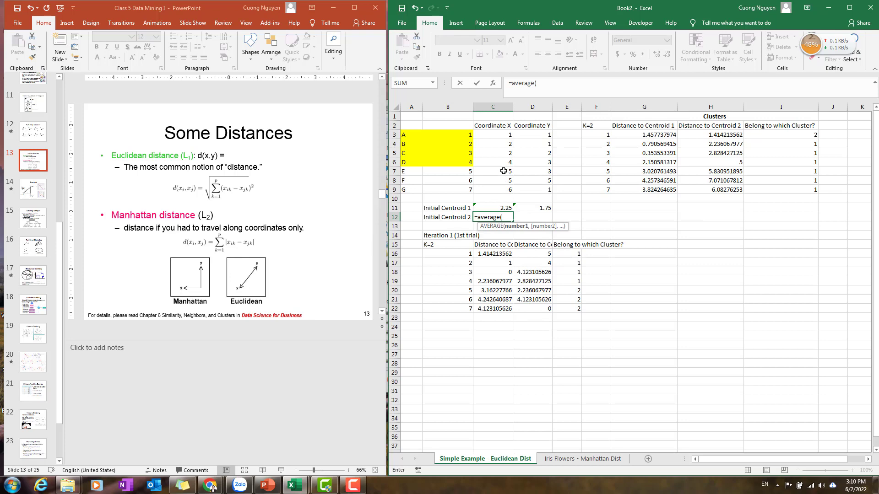
left_click_drag(504, 170, 514, 193)
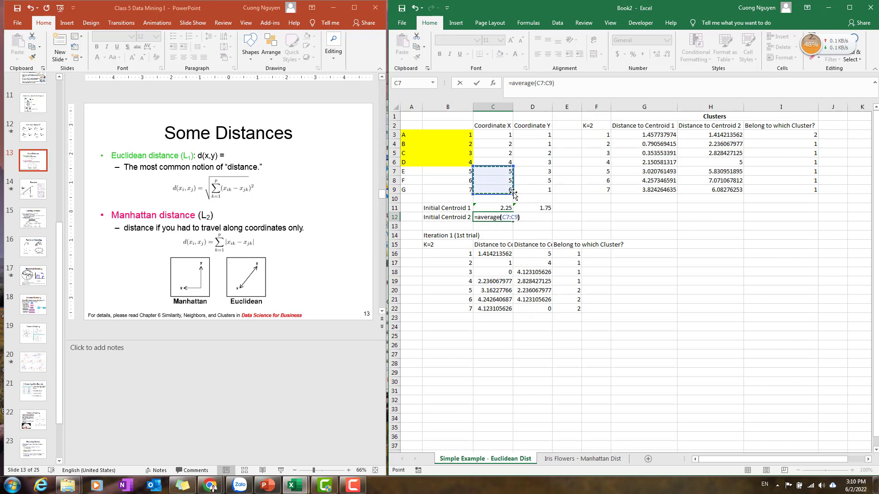
key("Return")
key("Up")
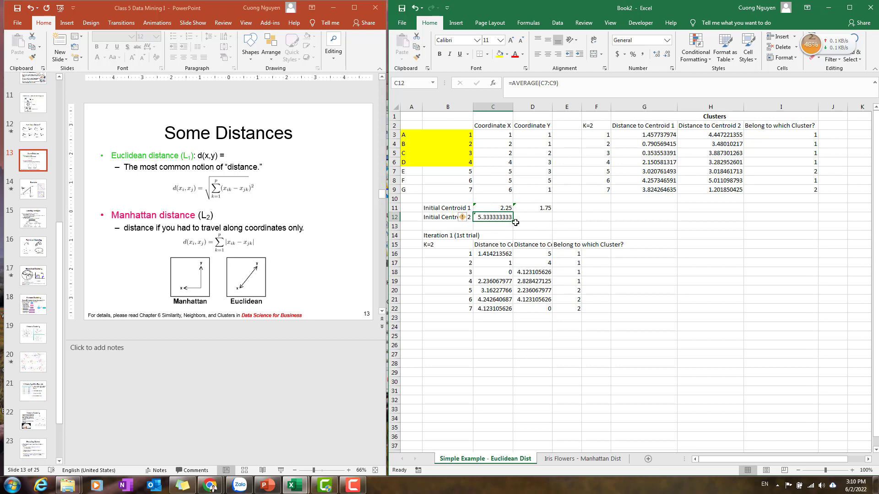
left_click_drag(514, 221, 552, 221)
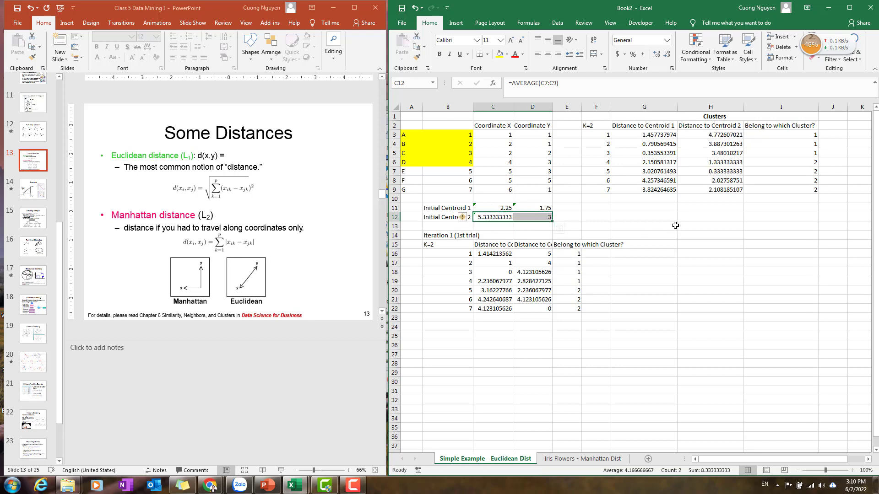
Copy the cluster distance and assignment table F2:I9 and paste it as values at B25 for iteration 2.
left_click(699, 225)
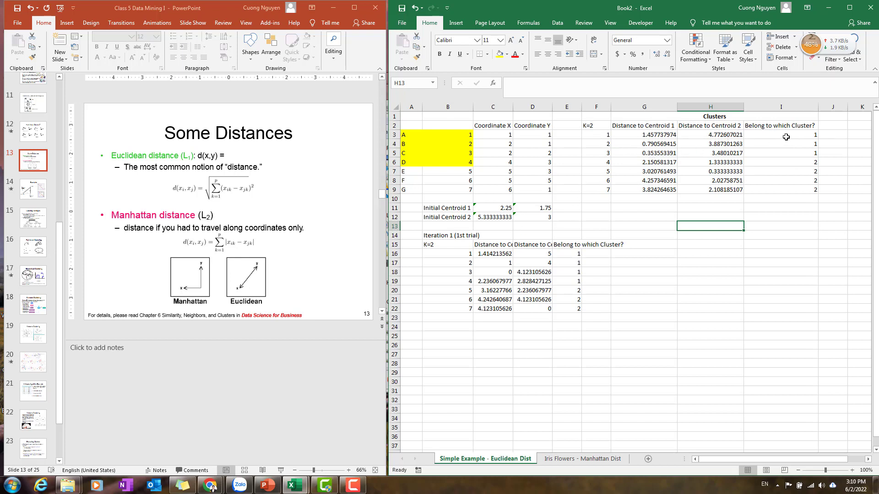
left_click(607, 136)
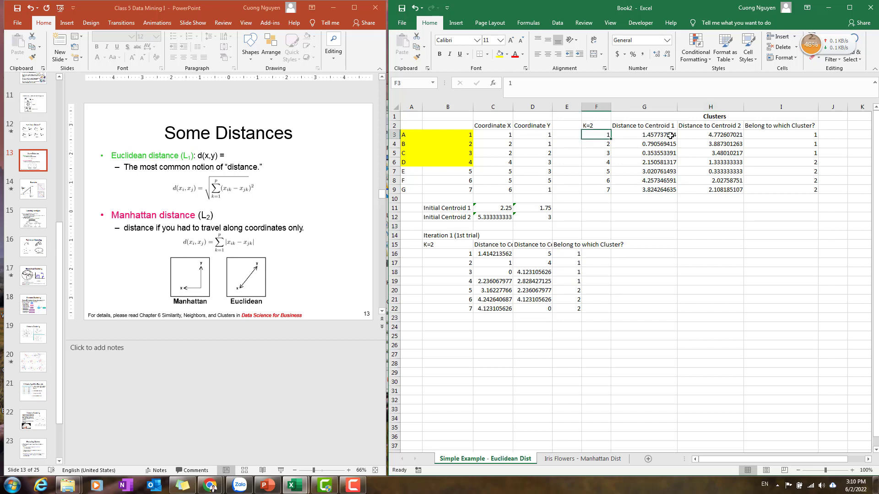
left_click(407, 134)
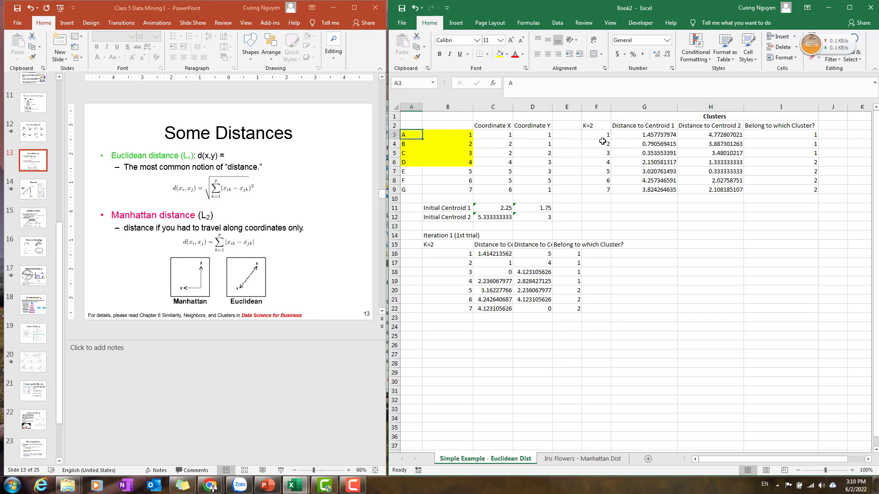
left_click(805, 134)
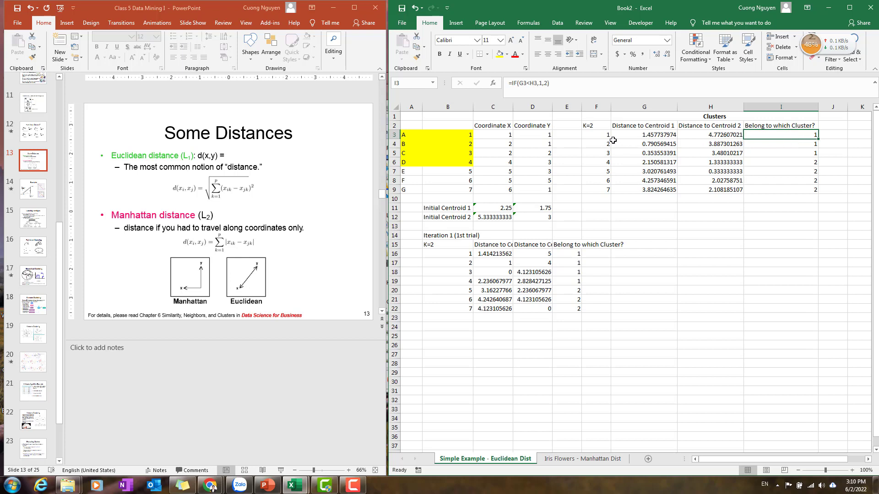
left_click_drag(606, 135, 604, 155)
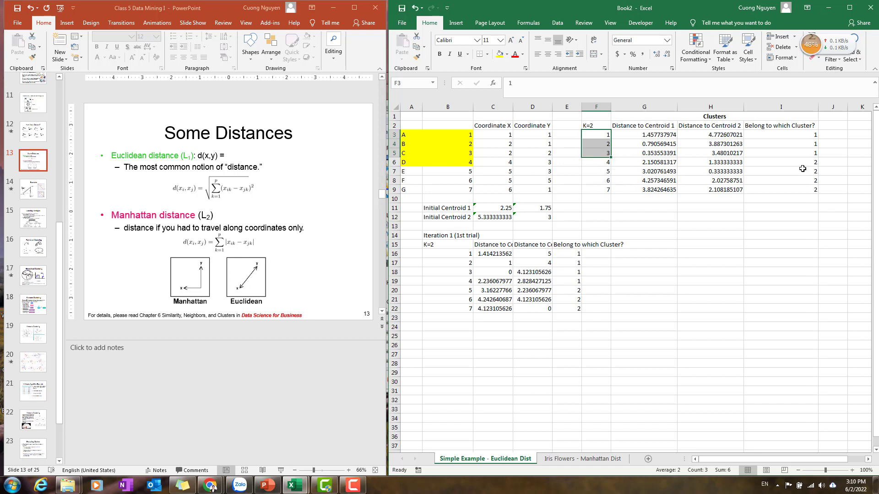
left_click_drag(809, 162, 808, 196)
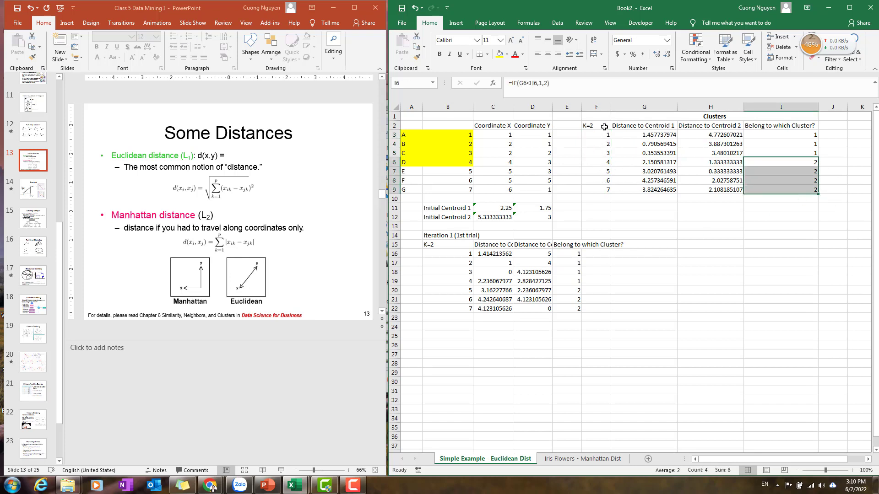
left_click_drag(604, 127, 810, 190)
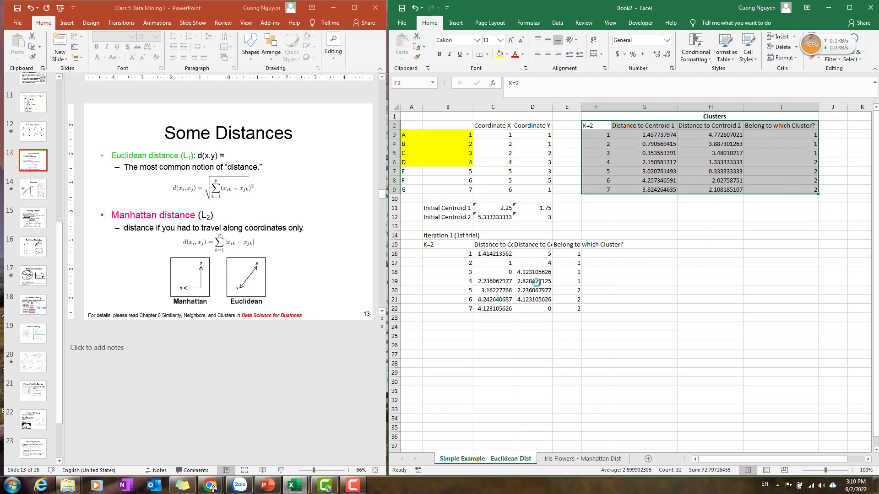
key("ctrl+c")
left_click(447, 336)
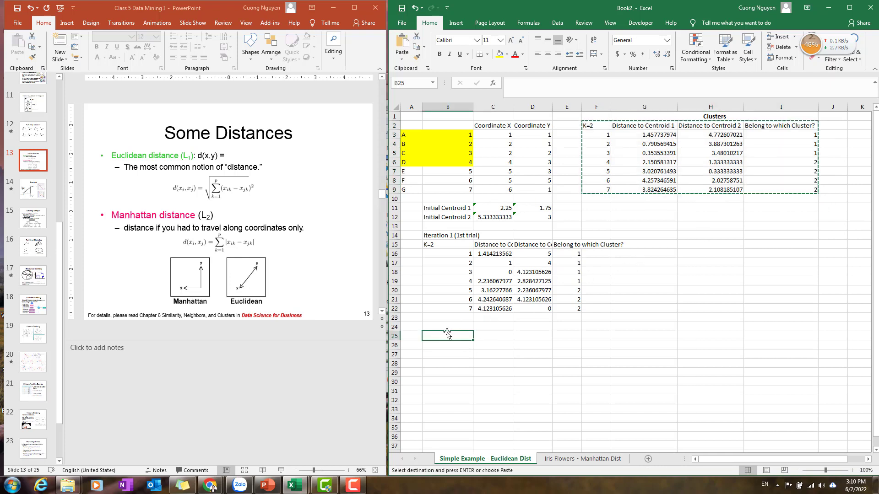
right_click(448, 336)
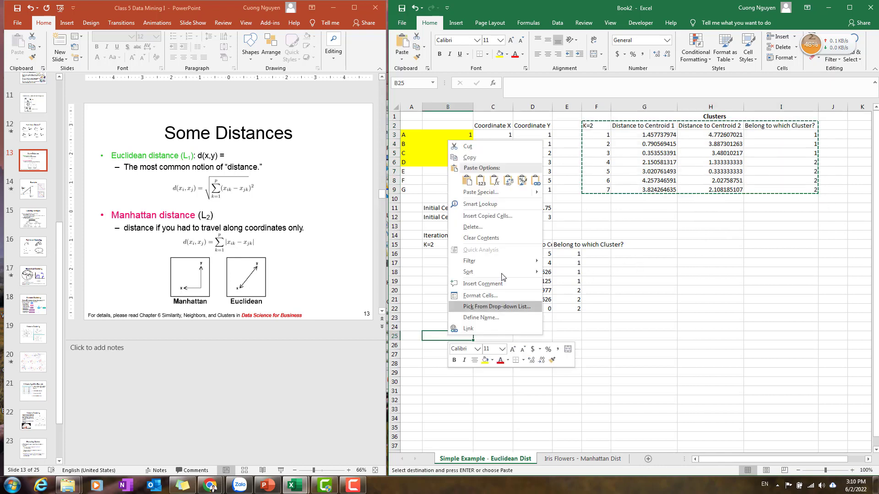
mouse_move(513, 192)
left_click(550, 246)
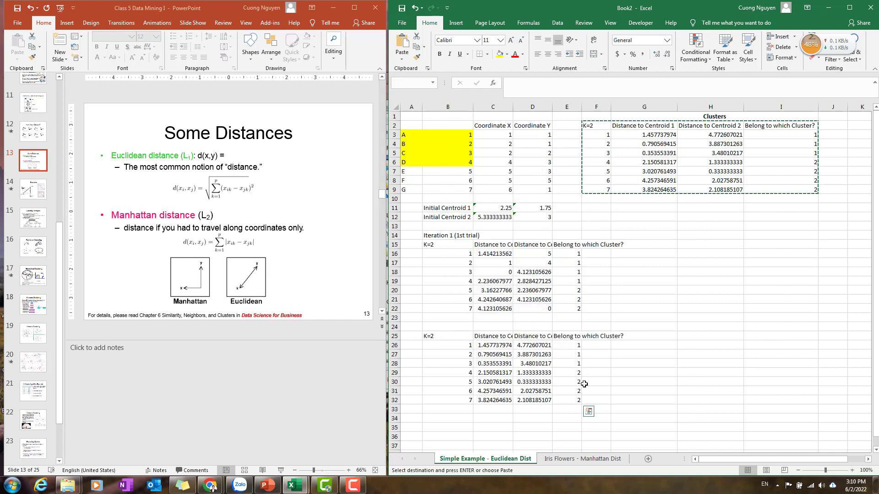
Paste the iteration label into B24 and edit it to read Iteration 2 (2nd trial).
left_click(438, 236)
key("Escape")
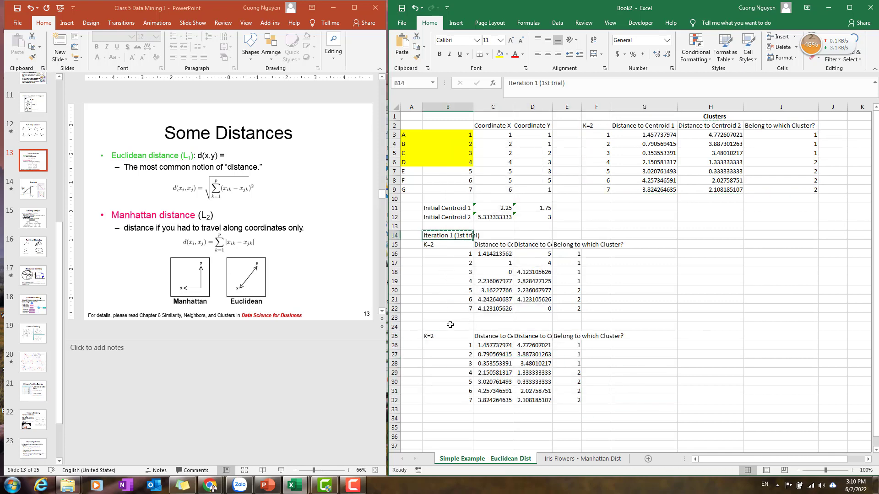
left_click(450, 325)
key("ctrl+v")
double_click(452, 326)
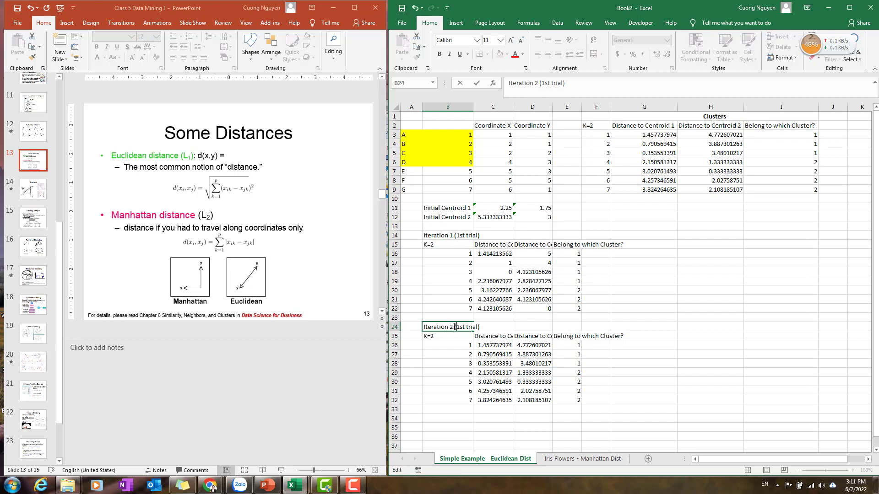
key("BackSpace")
key("BackSpace")
key("BackSpace")
type("2nd")
key("Return")
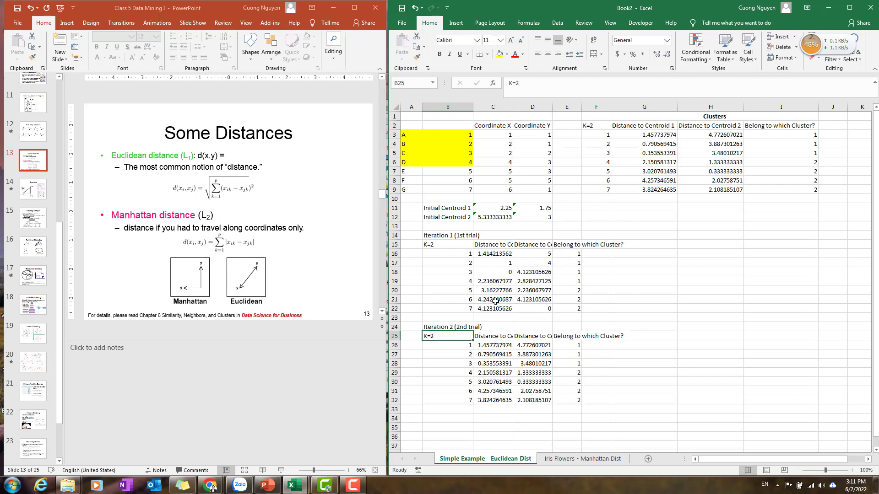
Remove the yellow fill from the point cells A3:B6.
scroll(495, 302, "down", 1)
scroll(579, 287, "up", 1)
left_click_drag(426, 134, 459, 161)
left_click(507, 54)
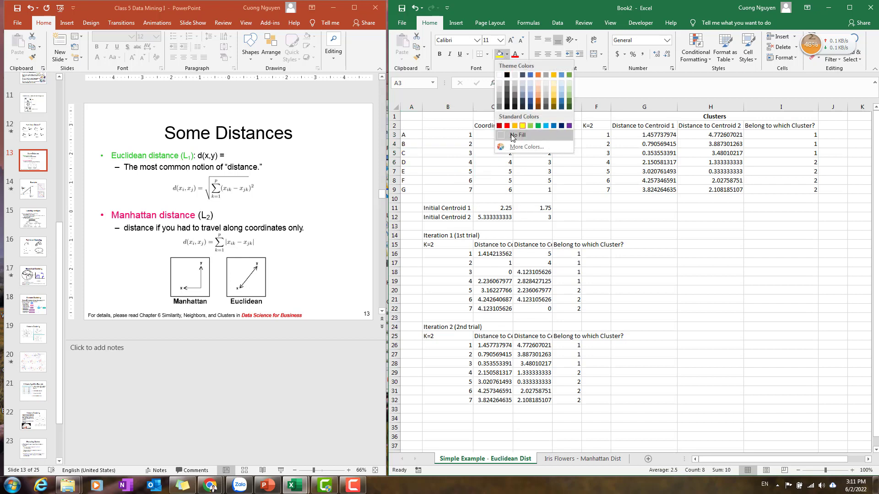
left_click(522, 133)
Highlight points A to C, the new cluster 1 members, in A3:B5 with yellow fill.
left_click(794, 182)
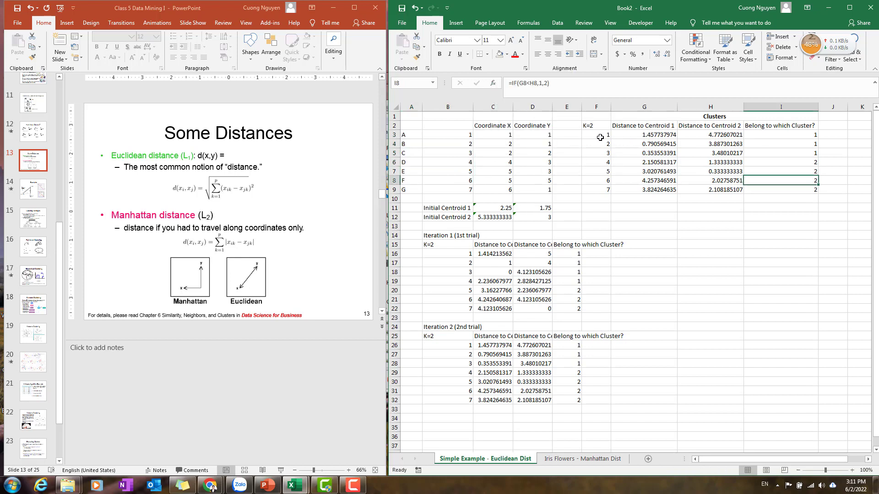
left_click_drag(600, 137, 599, 154)
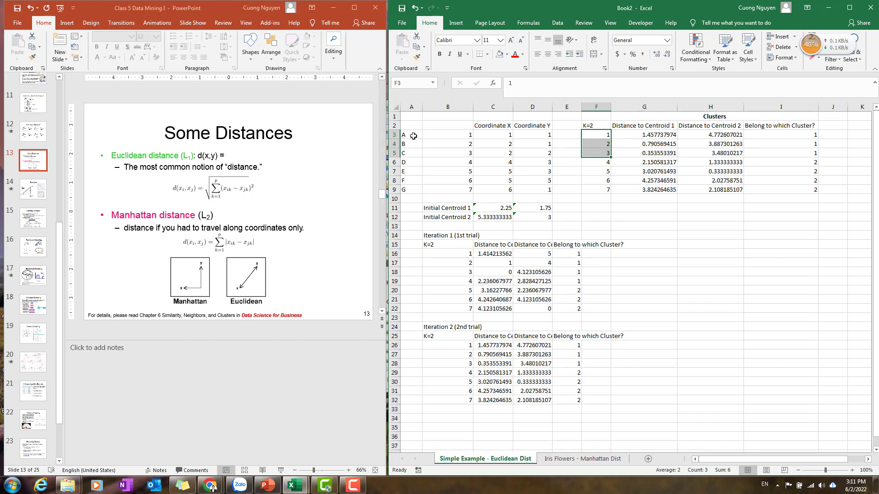
left_click_drag(413, 136, 465, 153)
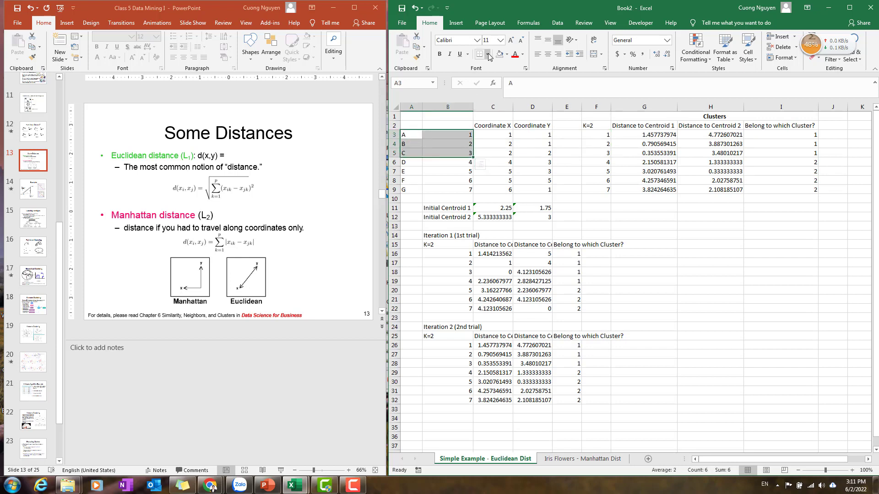
left_click(506, 54)
left_click(524, 123)
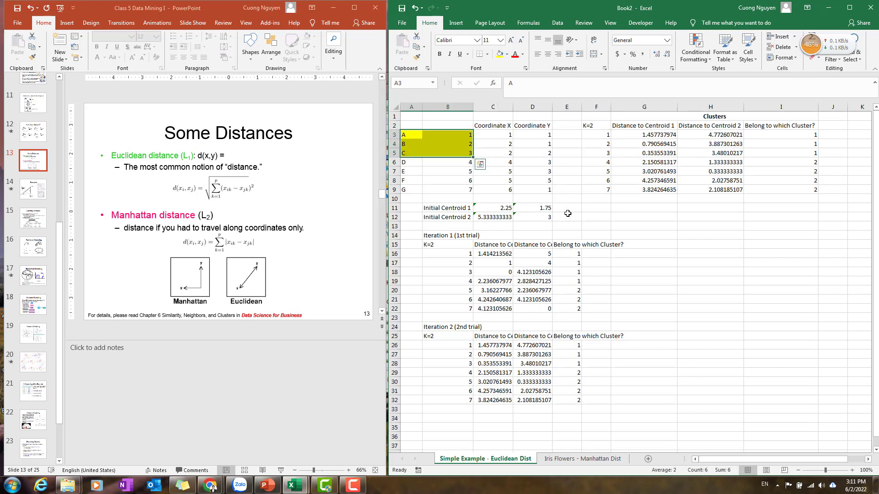
Clear the centroid coordinates in C11:D12.
left_click(597, 227)
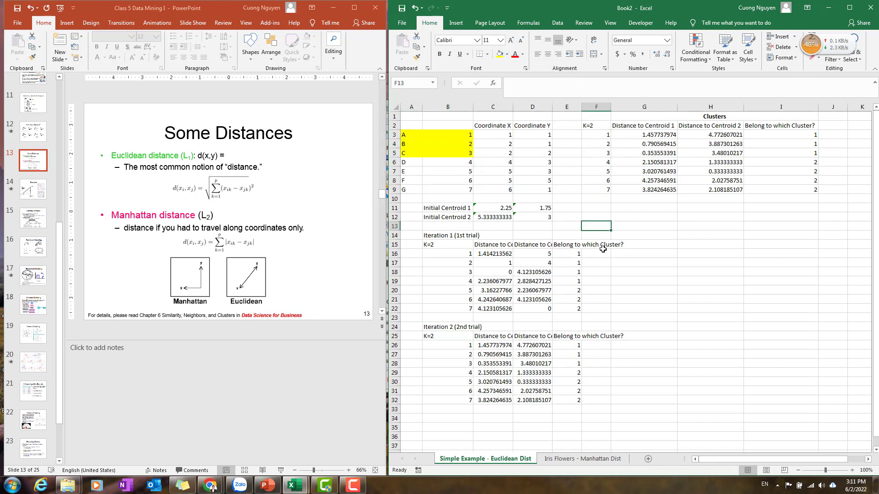
left_click(503, 208)
type("=averag")
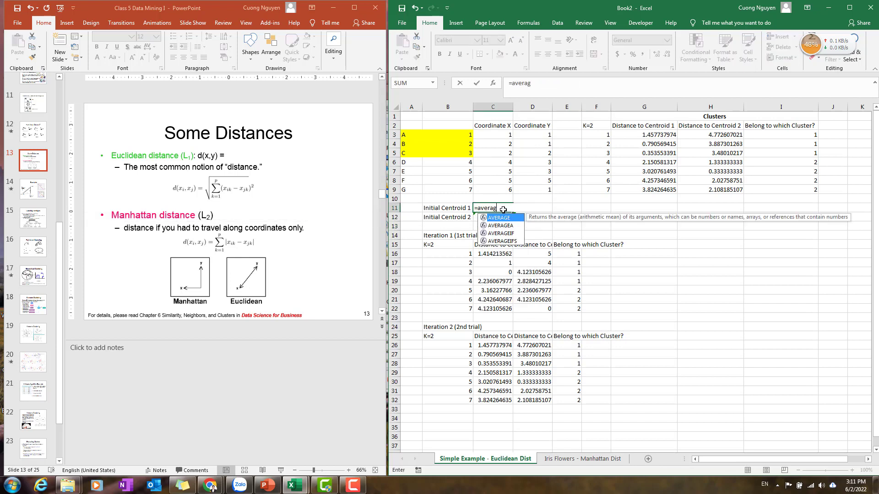
type("e(")
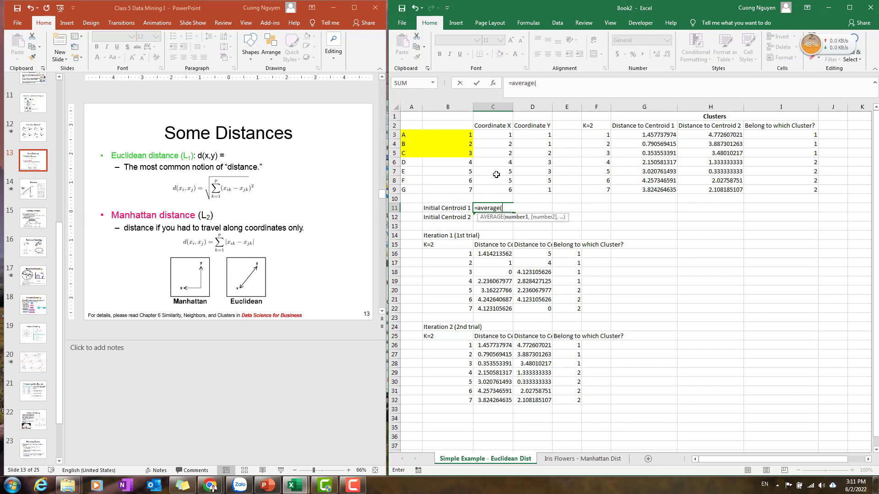
key("BackSpace")
key("BackSpace")
key("BackSpace")
key("BackSpace")
key("BackSpace")
key("BackSpace")
key("BackSpace")
key("BackSpace")
key("BackSpace")
key("Return")
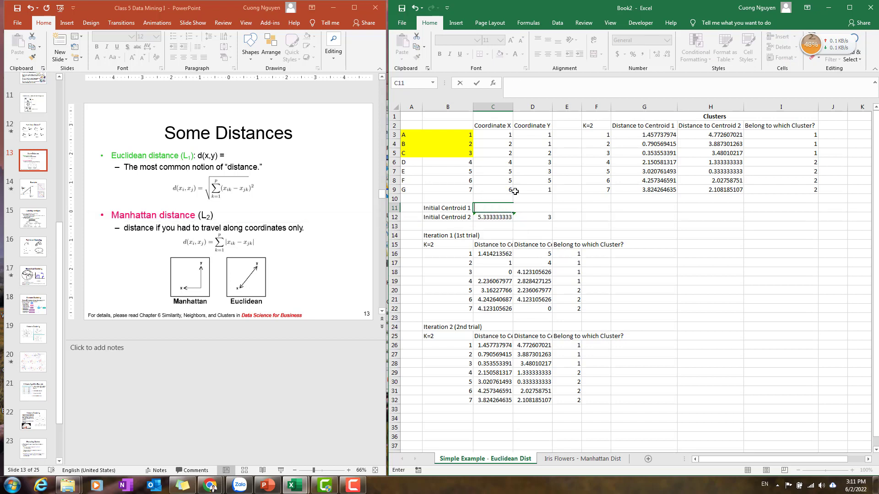
left_click_drag(497, 209, 533, 219)
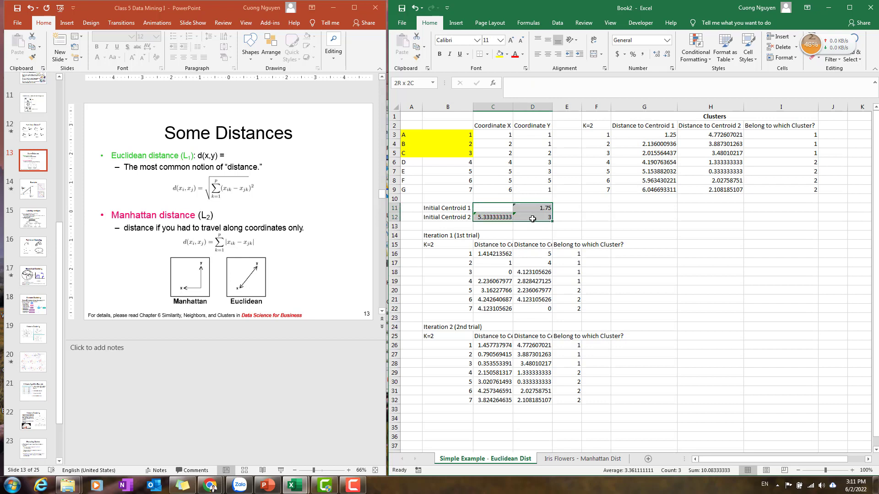
key("Delete")
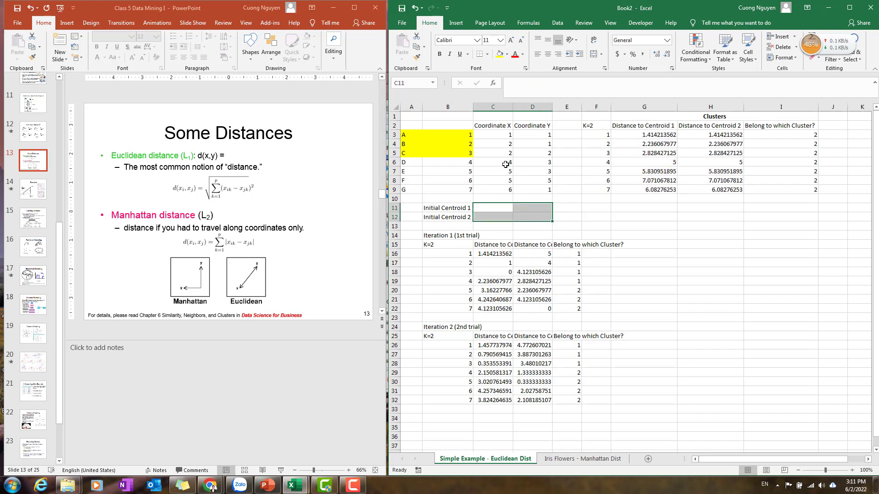
Compute centroid 1 as =AVERAGE(C3:C5) in C11 and fill the formula right to D11.
left_click(496, 206)
type("=")
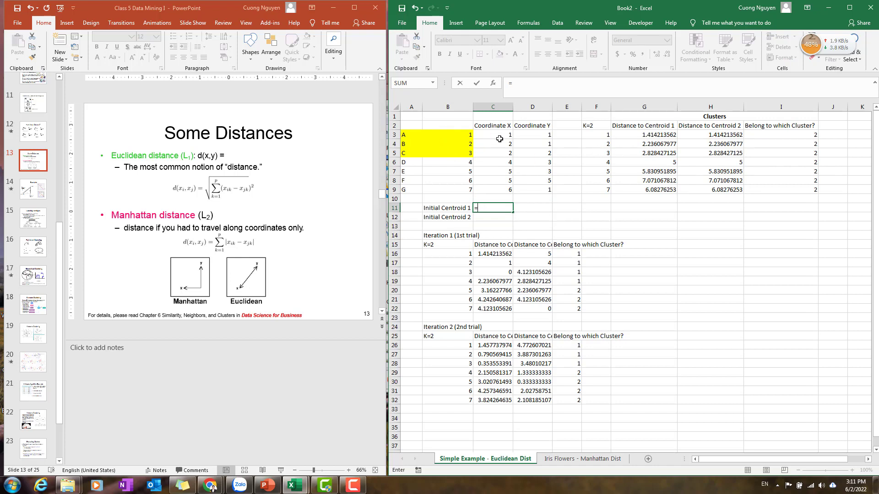
type("avera")
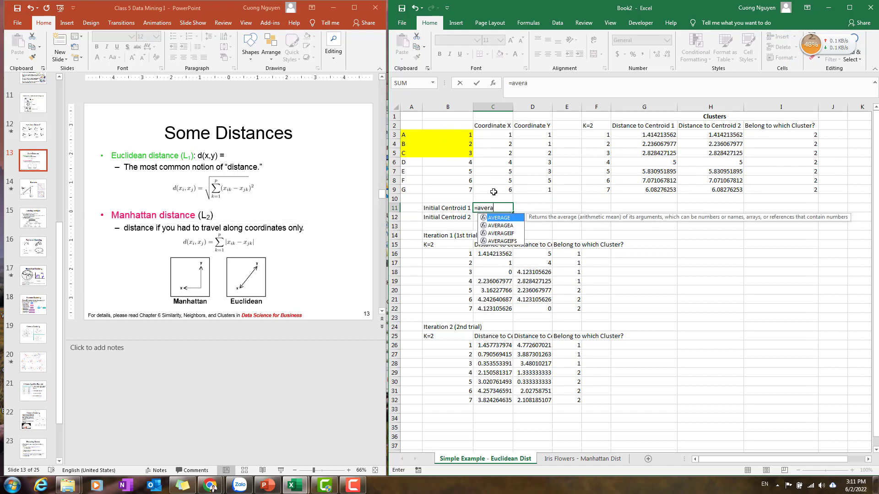
type("ge(")
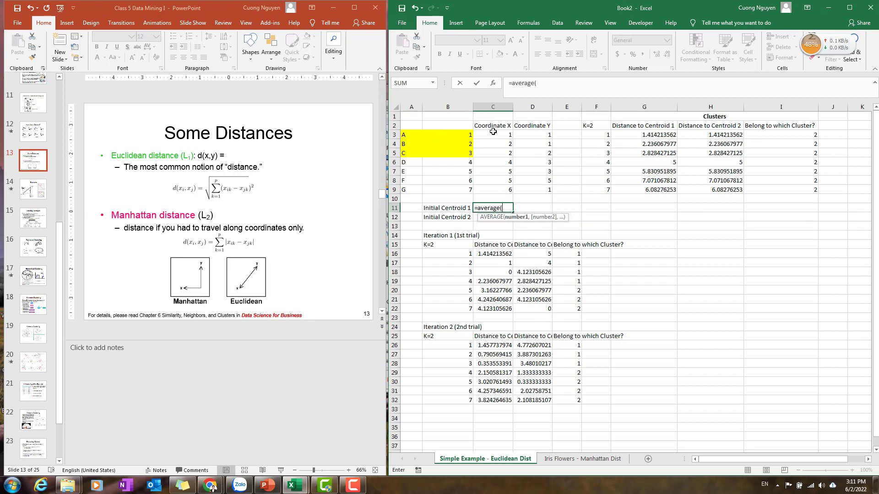
left_click_drag(493, 131, 495, 153)
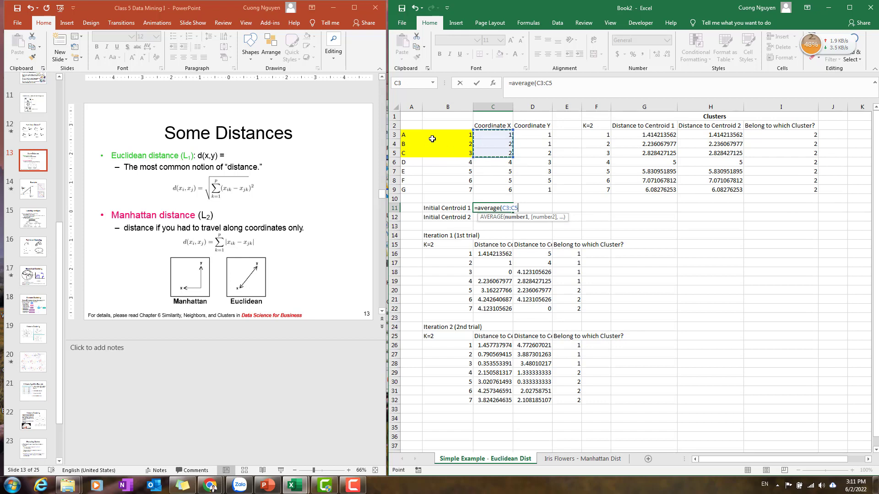
type(")")
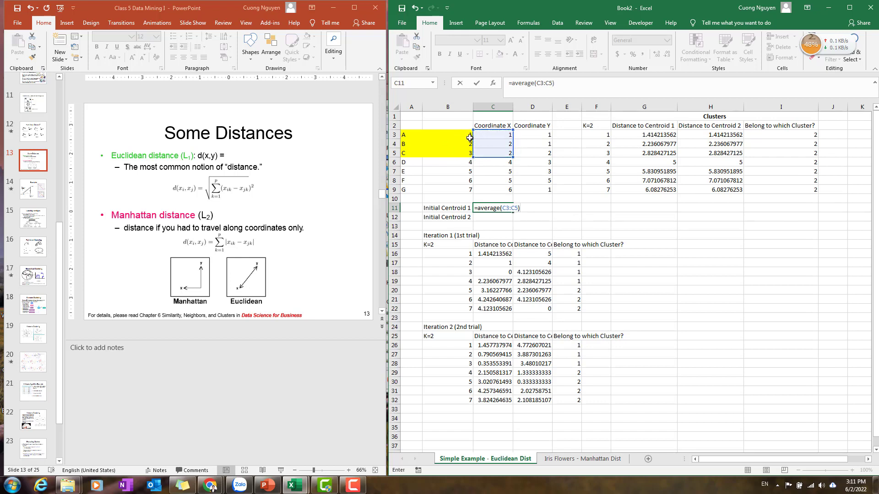
key("Return")
left_click(488, 208)
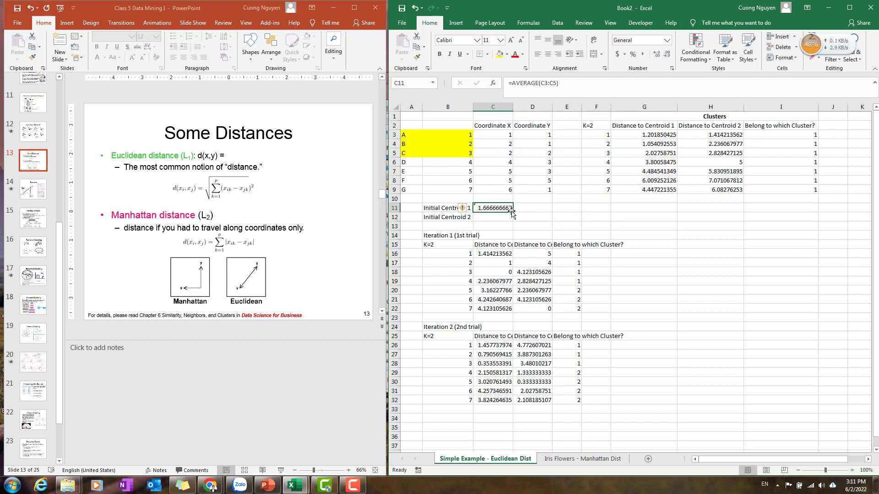
left_click_drag(511, 212, 541, 212)
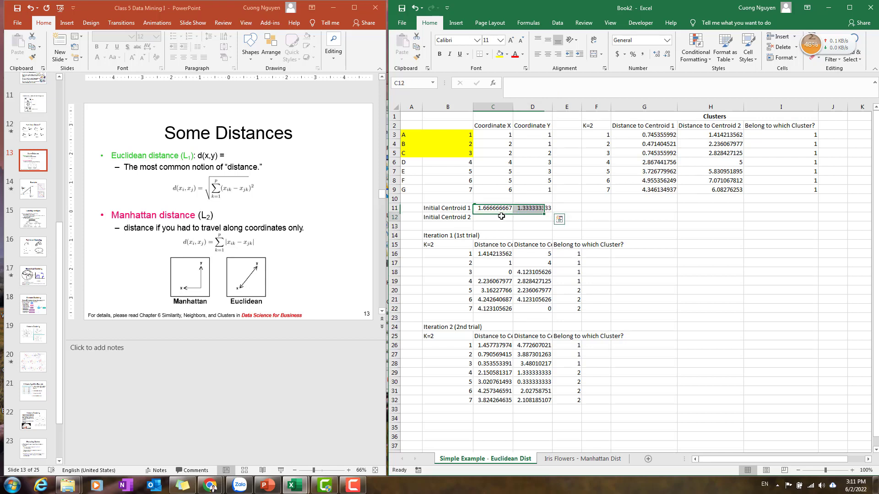
Compute centroid 2 as =AVERAGE(C6:C9) in C12.
left_click(502, 216)
type("=averew")
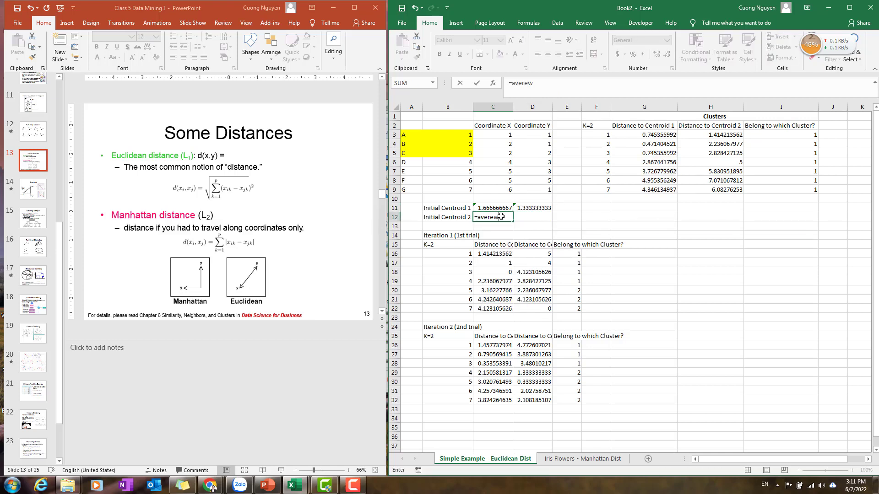
key("BackSpace")
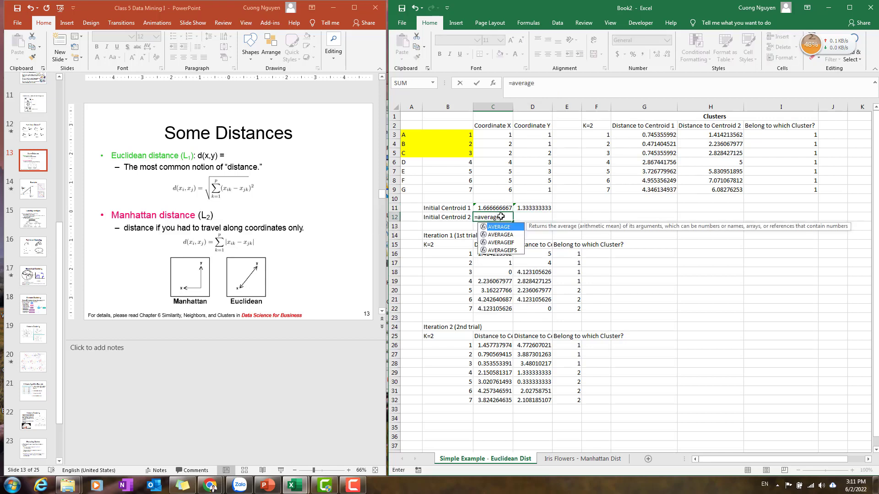
type("age(")
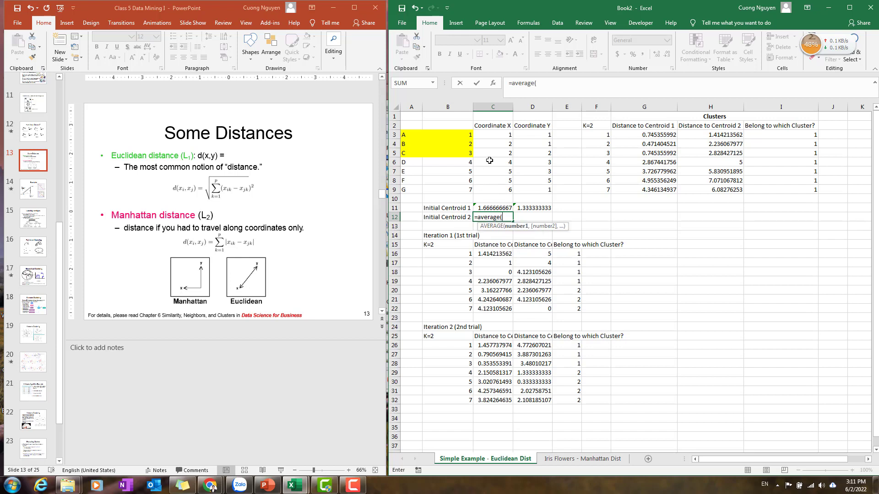
left_click_drag(489, 160, 495, 193)
key("Return")
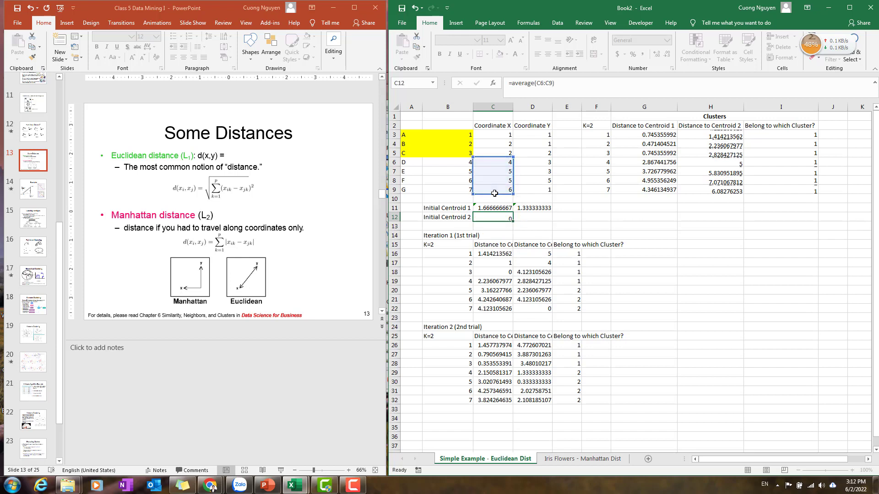
Fill the centroid 2 formula in C12 right to D12.
left_click(497, 216)
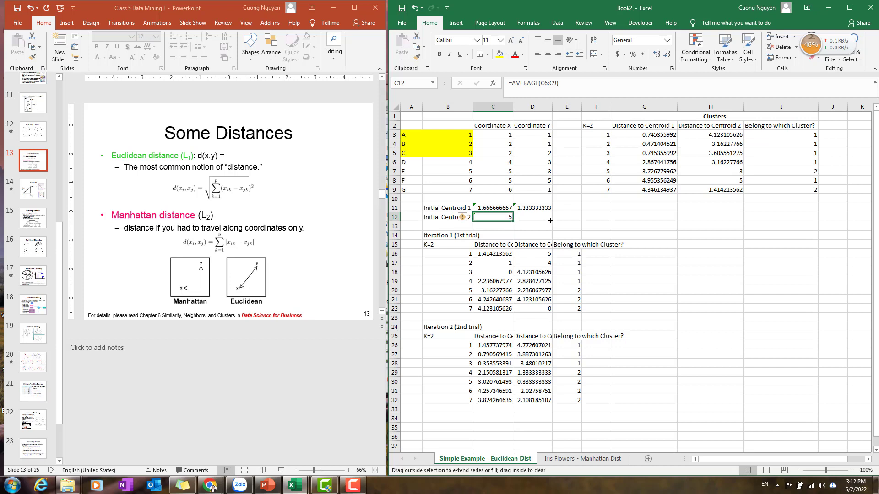
left_click_drag(513, 222, 548, 218)
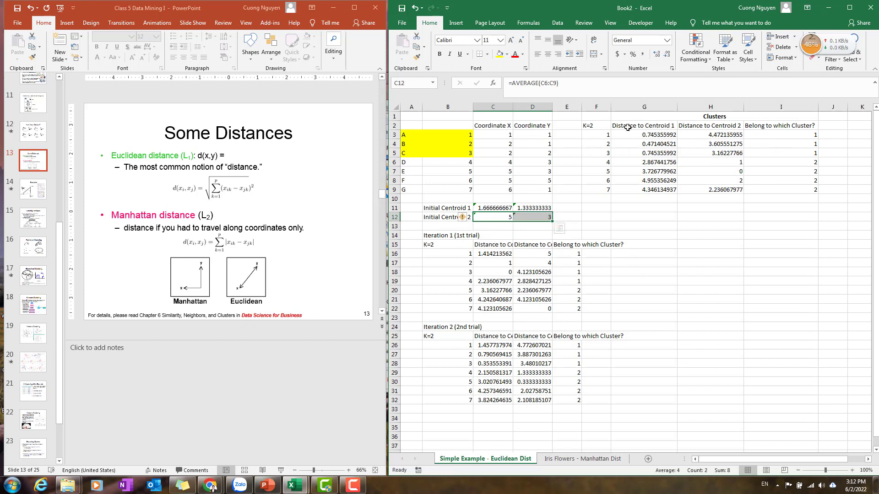
Copy the distance and cluster table F2:I9 and paste it at B34 as a new iteration block.
left_click_drag(595, 125, 805, 189)
key("ctrl+c")
key("ctrl+q")
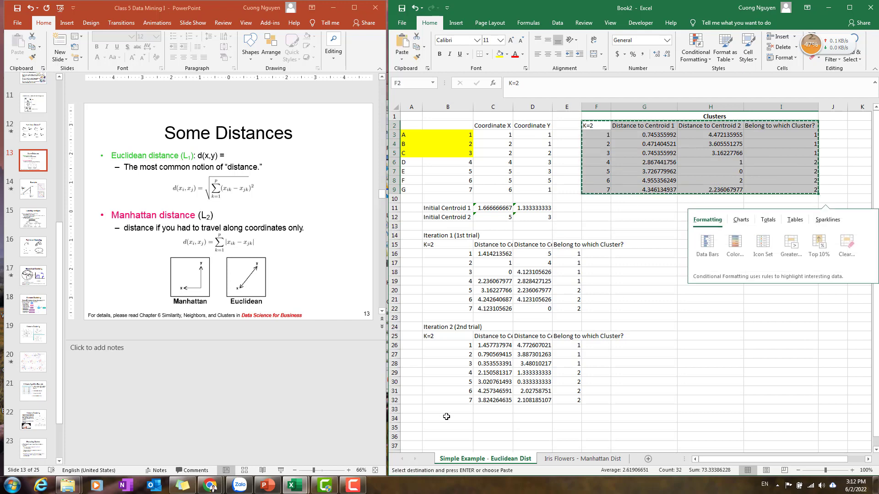
left_click(446, 416)
key("ctrl+v")
scroll(467, 363, "down", 2)
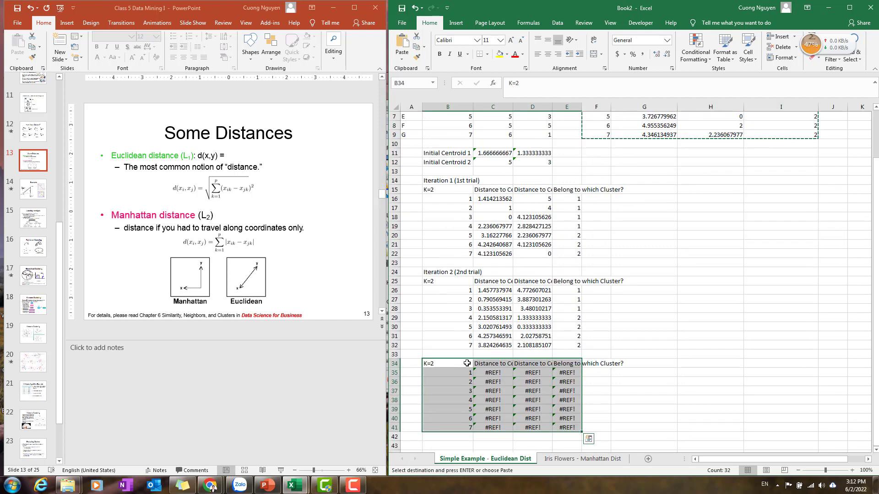
left_click(447, 270)
key("ctrl+v")
key("ctrl+c")
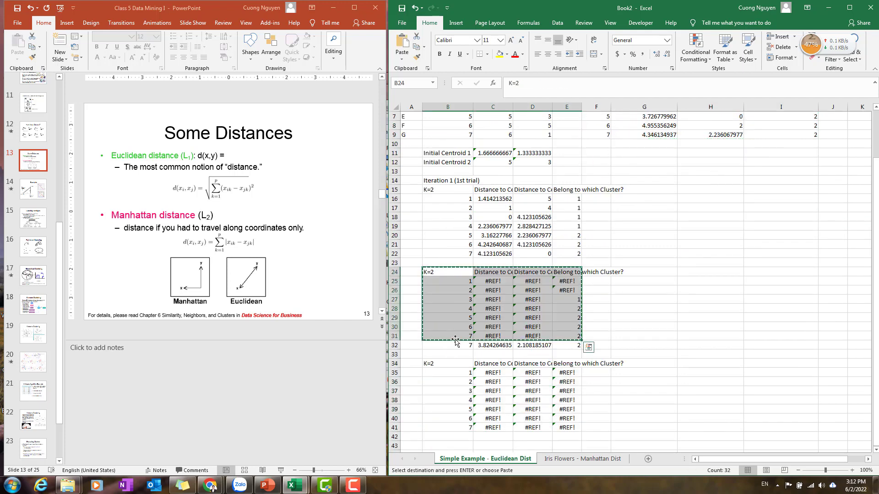
key("ctrl+z")
Copy the 'Iteration 2 (2nd trial)' label to B33 and rename it 'Iteration 3 (3rd trial)'.
left_click(464, 274)
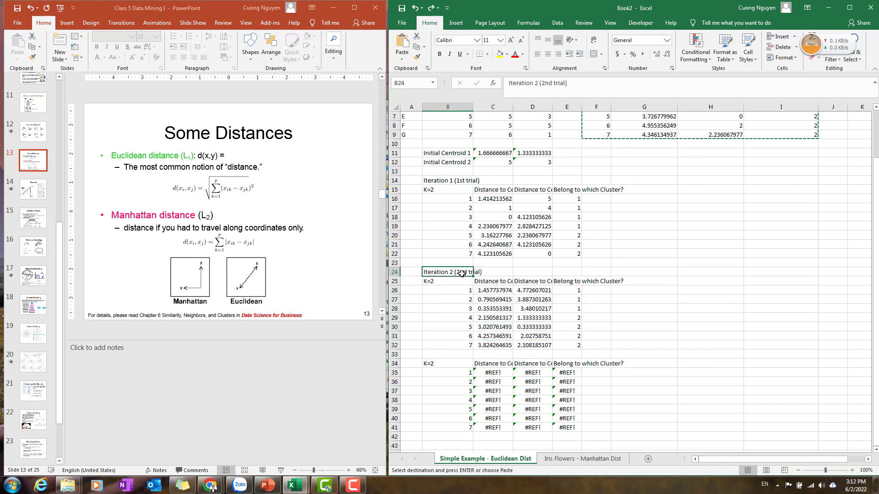
key("ctrl+c")
left_click(451, 355)
key("ctrl+v")
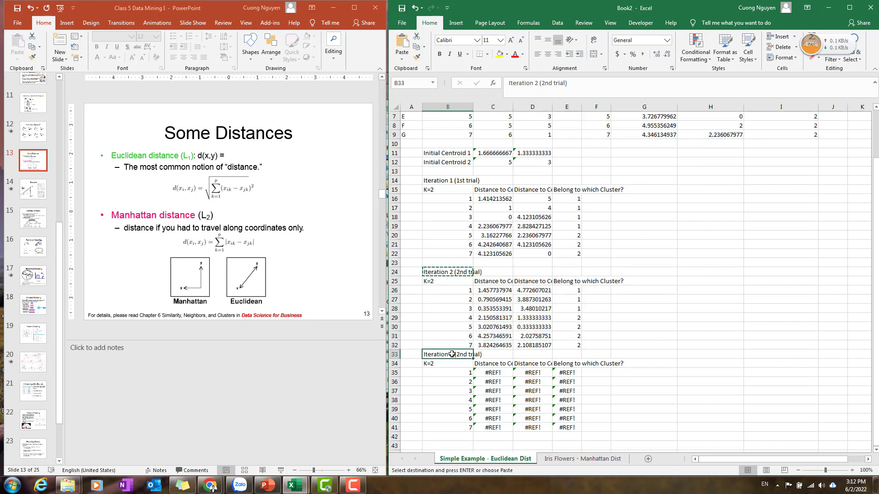
double_click(453, 355)
key("BackSpace")
type("3")
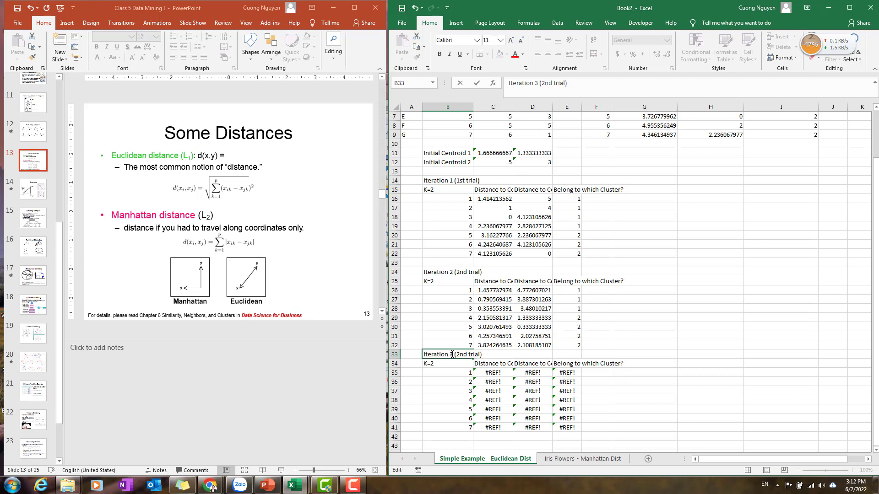
key("BackSpace")
key("BackSpace")
key("BackSpace")
type("3rd")
key("Return")
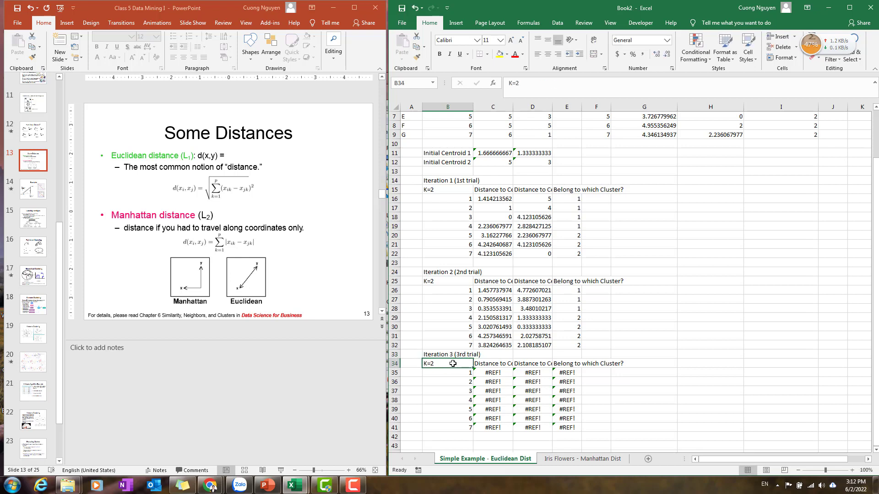
Clear the broken formulas in C35:E41 and paste the current distances and clusters from G3:I9 there as values.
left_click_drag(502, 374, 595, 430)
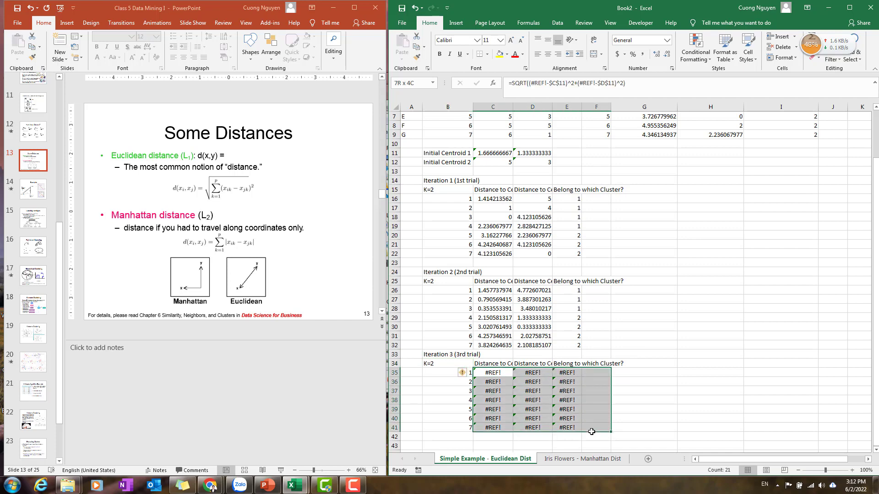
key("Delete")
scroll(756, 239, "up", 2)
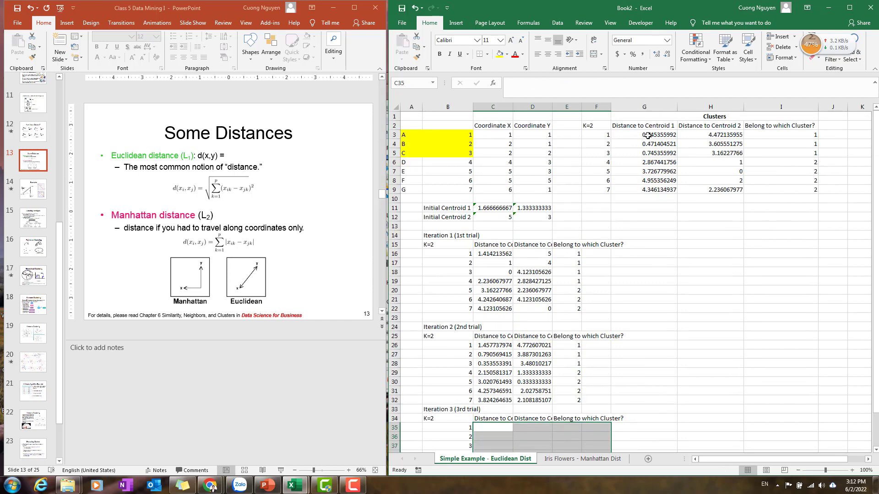
left_click_drag(648, 136, 788, 192)
key("ctrl+c")
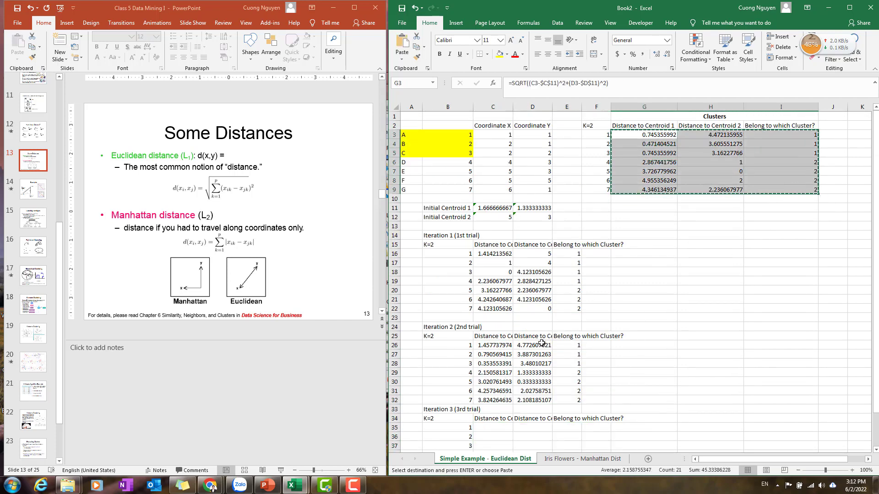
scroll(595, 275, "down", 3)
left_click(492, 347)
right_click(493, 347)
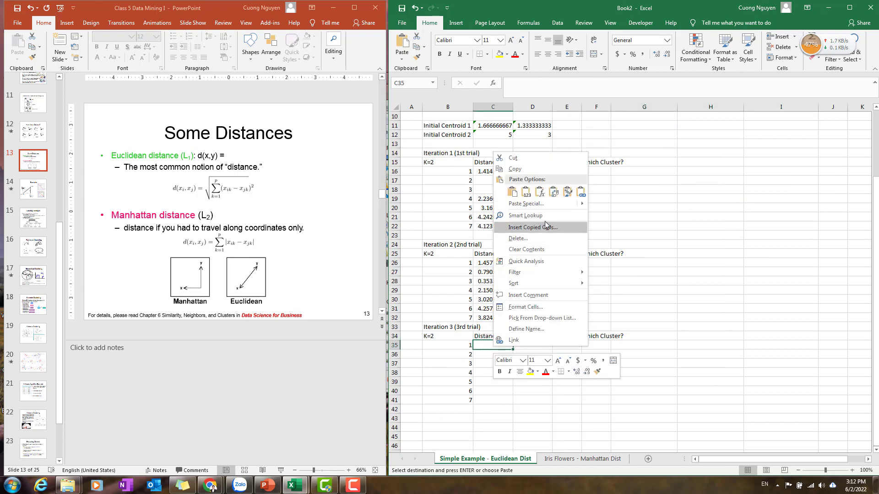
left_click(526, 196)
left_click(611, 378)
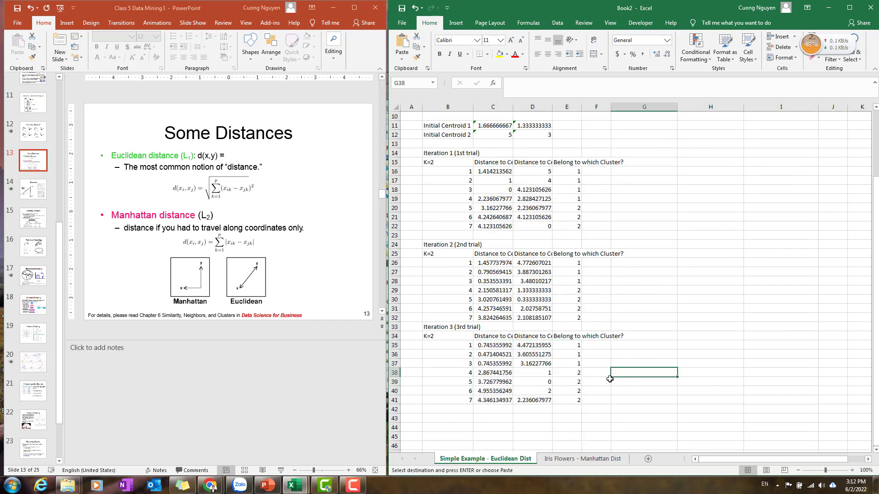
Compare the iteration 2 and iteration 3 distances and cluster assignments row by row against the cluster 1 points.
left_click_drag(578, 262, 579, 283)
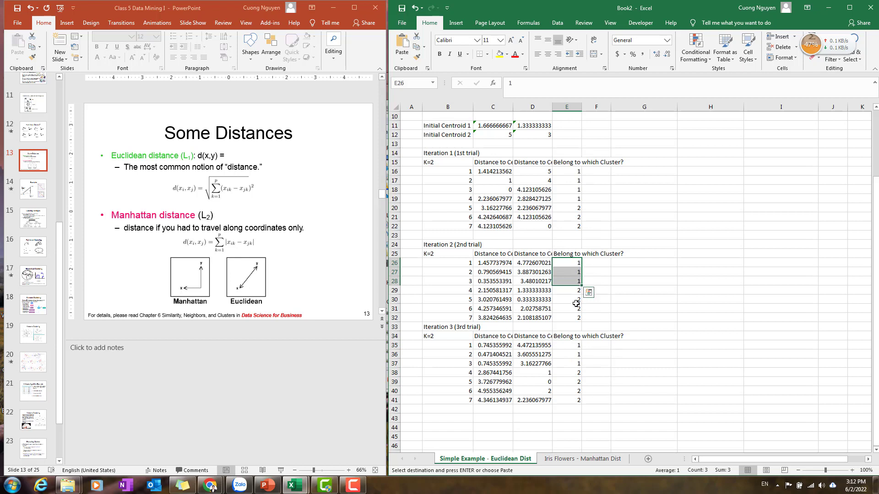
left_click(464, 271)
left_click_drag(463, 263, 570, 283)
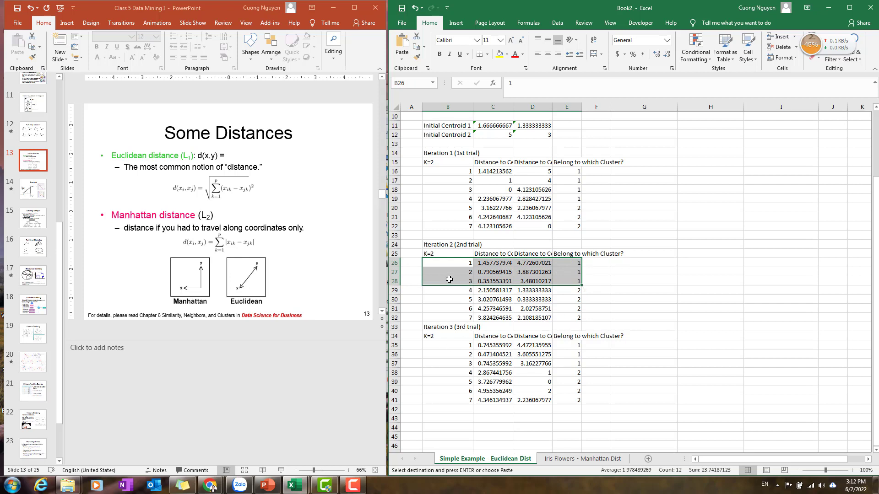
left_click_drag(453, 347, 567, 365)
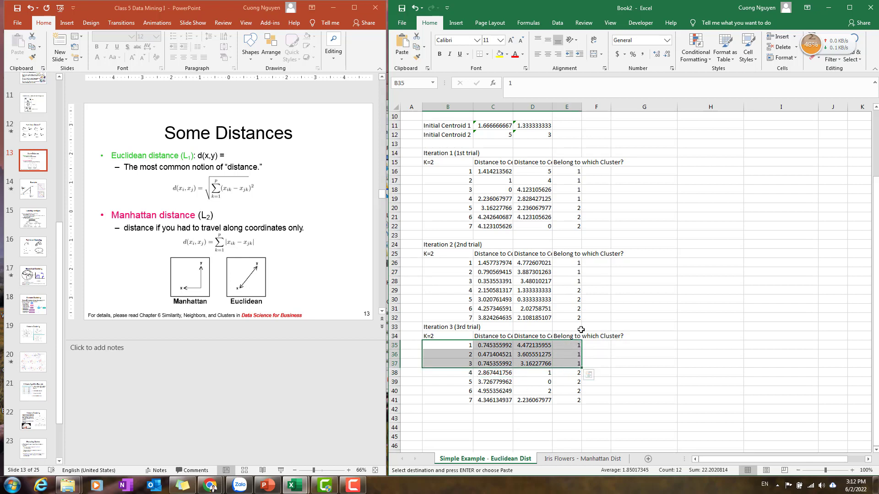
left_click_drag(454, 290, 456, 318)
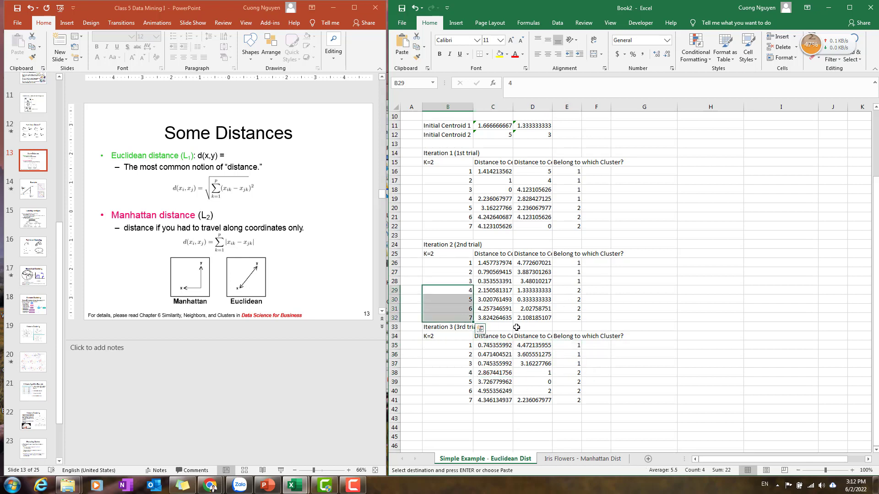
left_click_drag(467, 374, 570, 390)
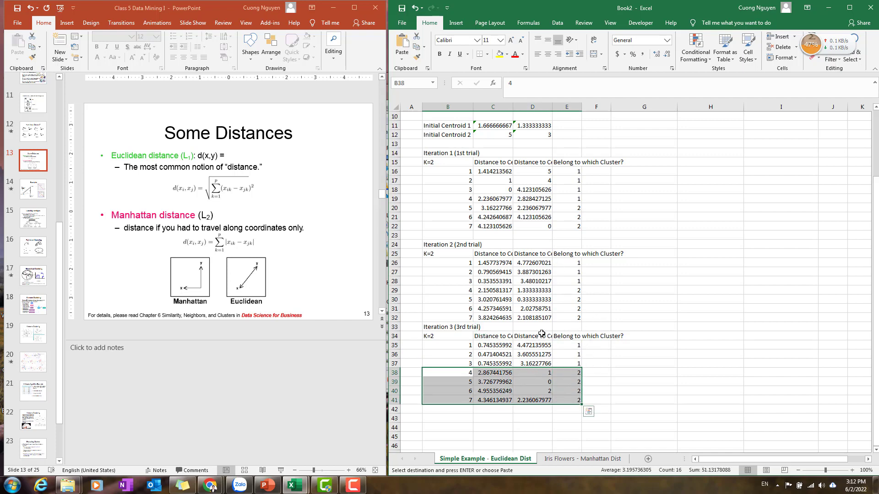
scroll(549, 384, "up", 2)
scroll(592, 381, "down", 1)
left_click(592, 381)
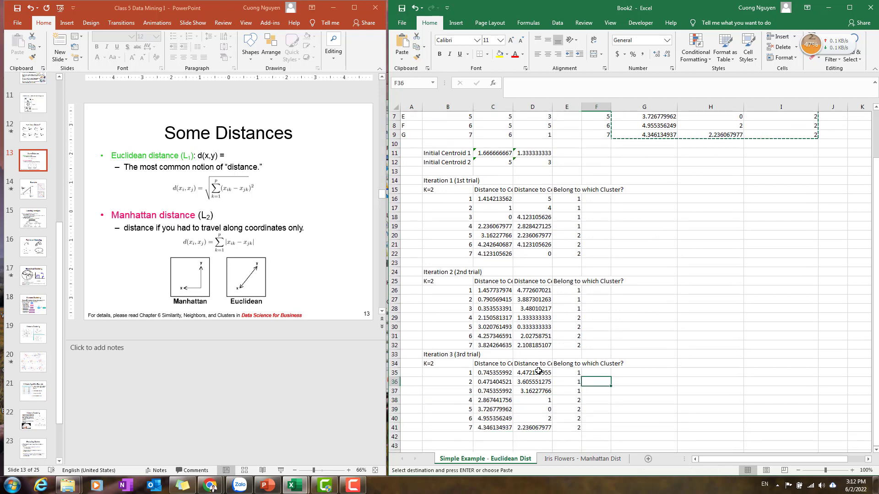
scroll(550, 376, "up", 2)
scroll(503, 373, "down", 2)
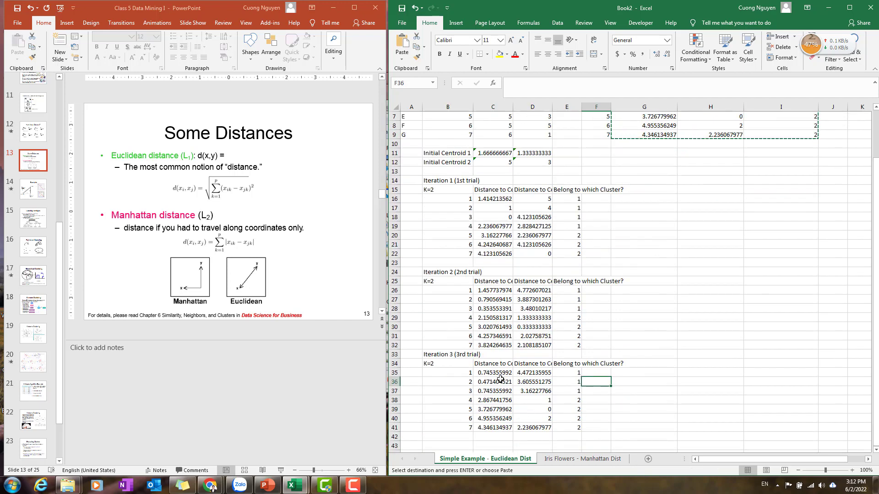
scroll(479, 371, "up", 2)
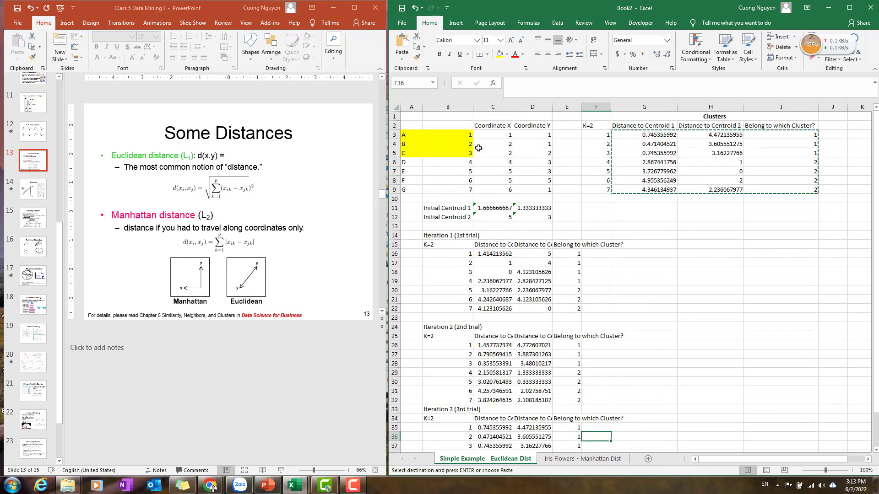
left_click_drag(414, 136, 466, 149)
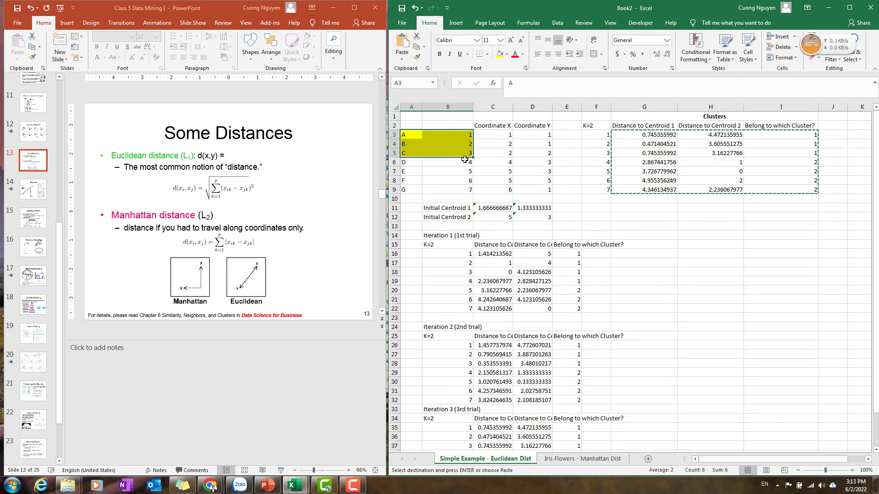
scroll(477, 169, "down", 1)
scroll(480, 176, "up", 1)
Re-enter centroid 1 as =AVERAGE(C3:C5) in C11 and fill it right to D11.
left_click(494, 207)
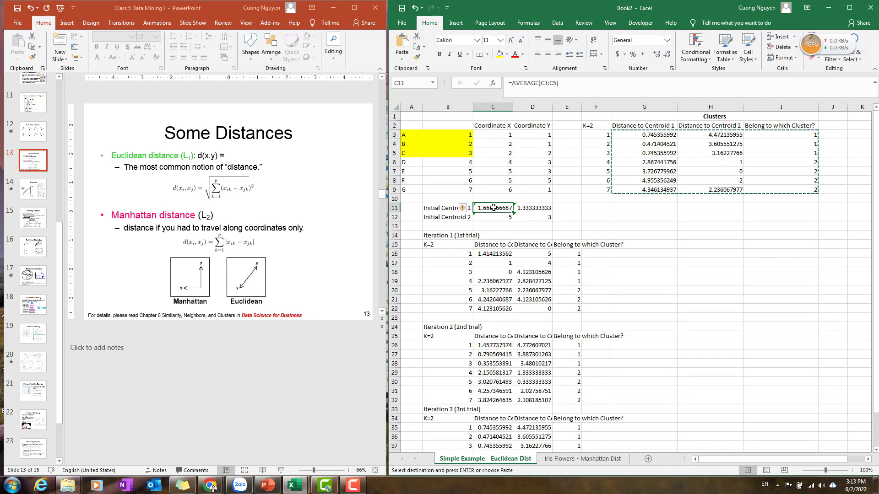
type("=avera")
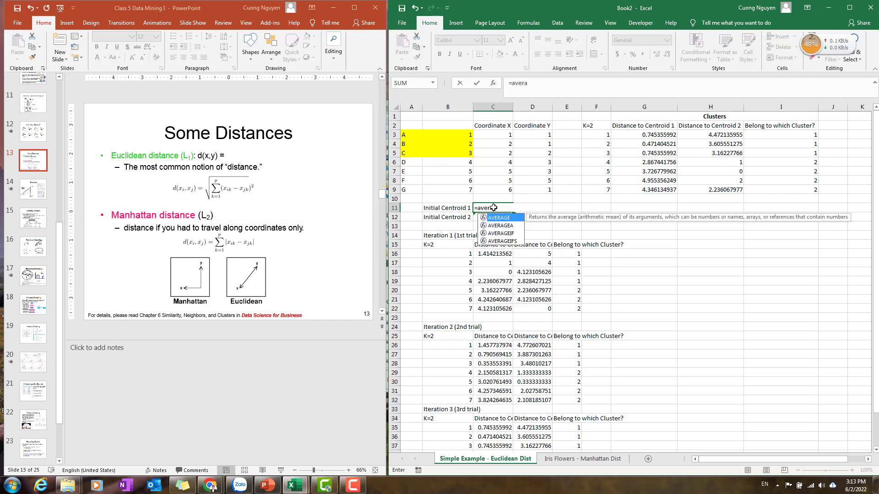
type("ge(")
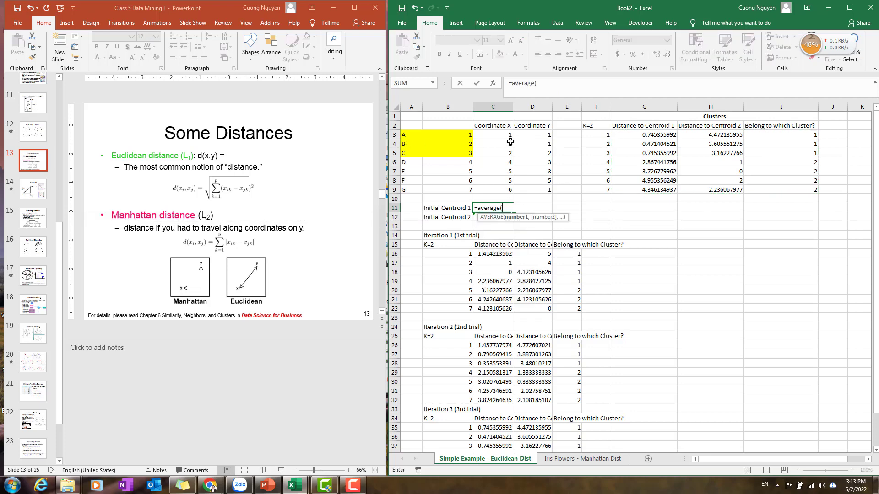
left_click_drag(508, 134, 503, 157)
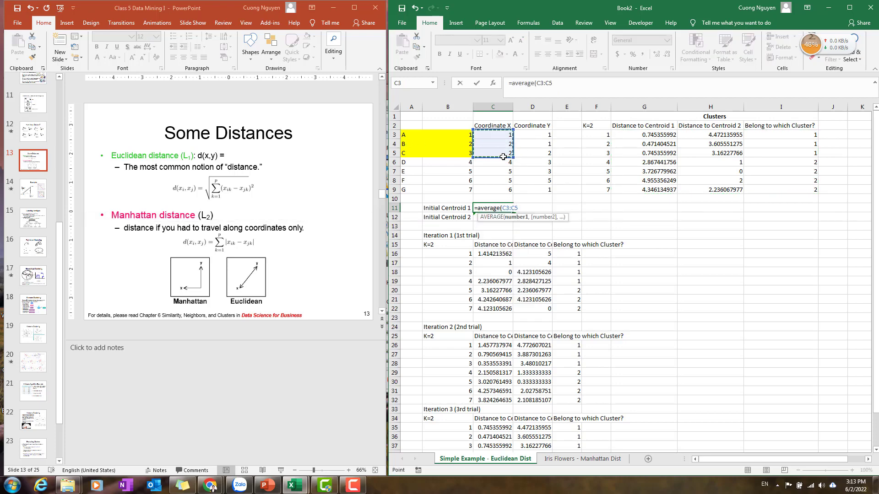
key("Return")
left_click(506, 208)
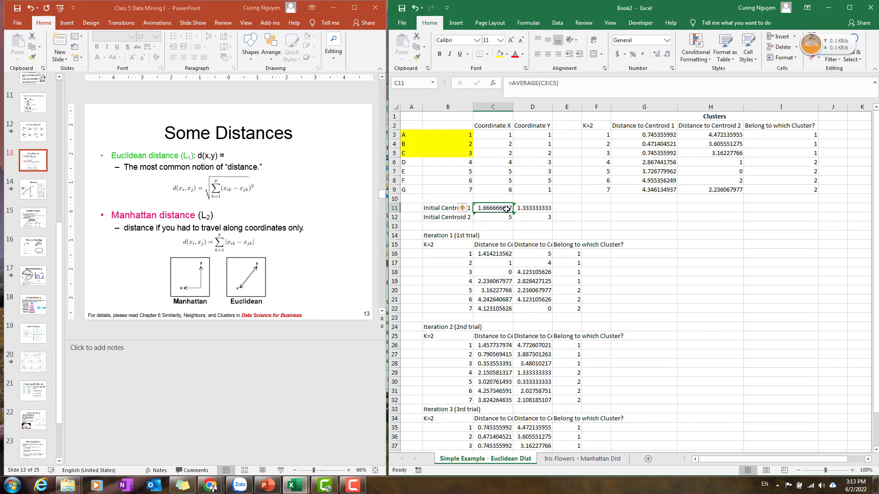
left_click_drag(513, 212, 536, 212)
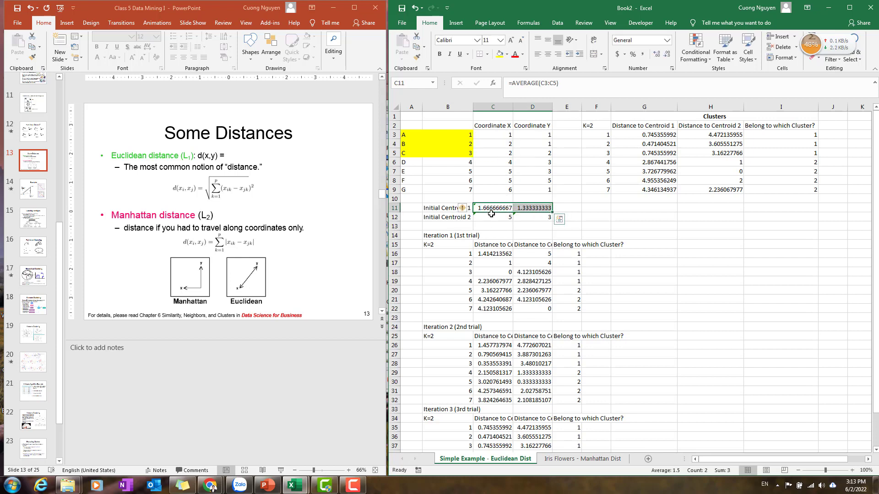
Check the centroid 2 formula in C12 and review the current distance table in G2:I9.
left_click(493, 216)
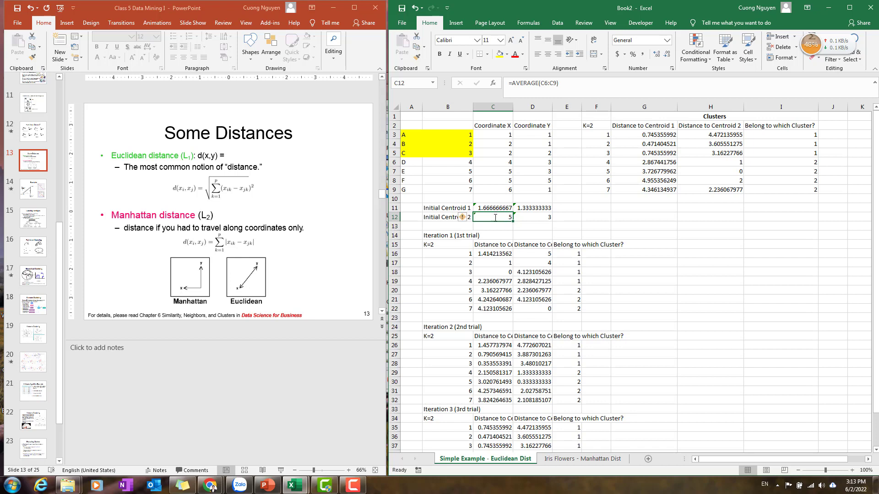
double_click(495, 218)
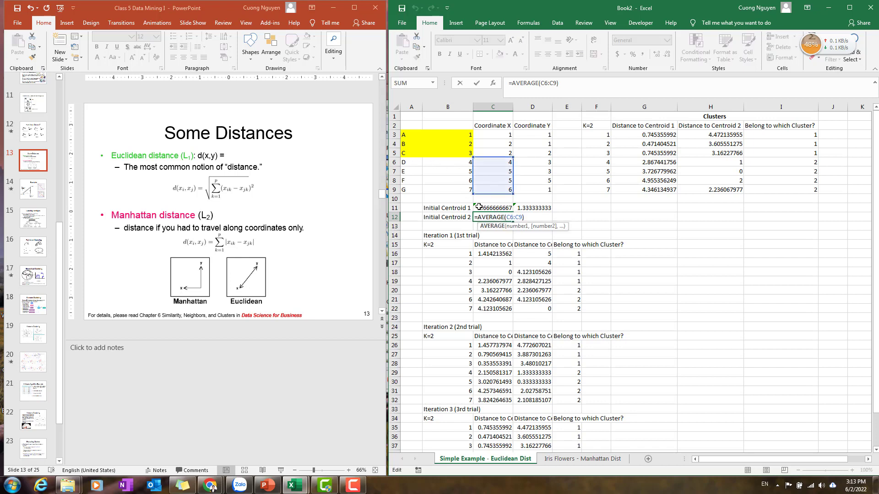
key("ctrl+Return")
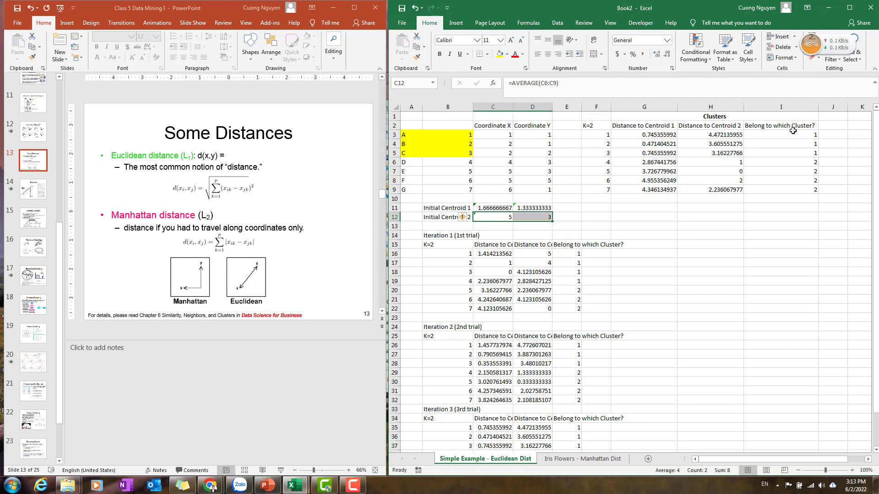
left_click_drag(644, 125, 796, 191)
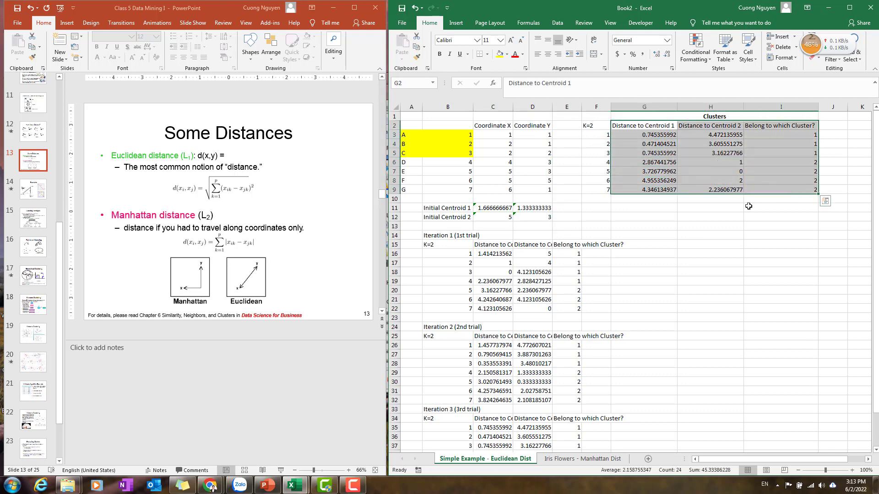
scroll(585, 330, "down", 6)
scroll(568, 422, "up", 2)
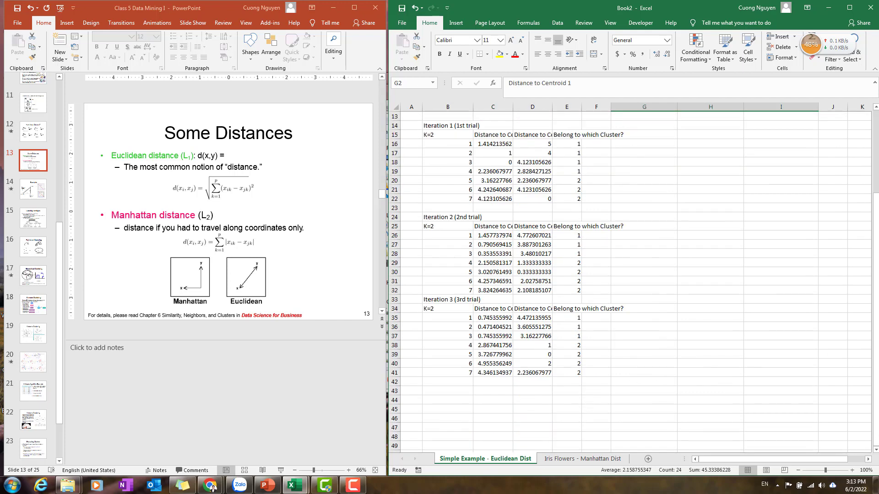
Enter the note "The same result with the 2nd trials: The clusters do not move any more" in G36.
left_click(651, 329)
type("The same  resu")
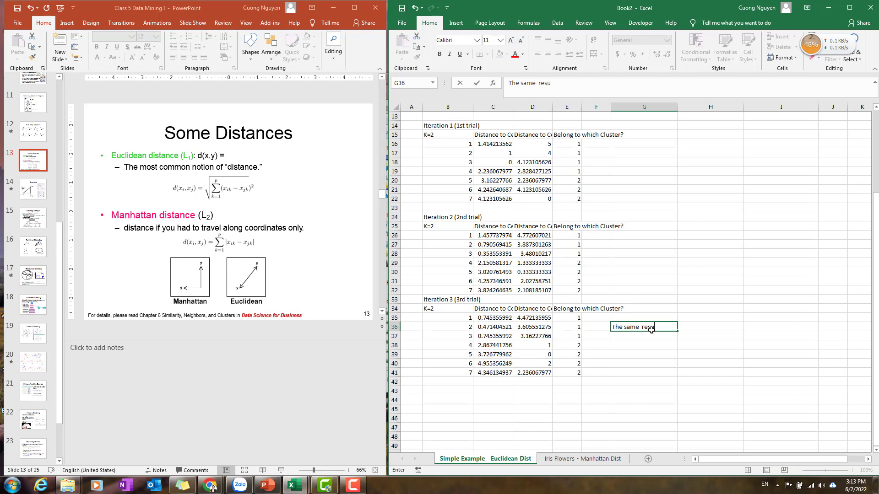
type("lt with the")
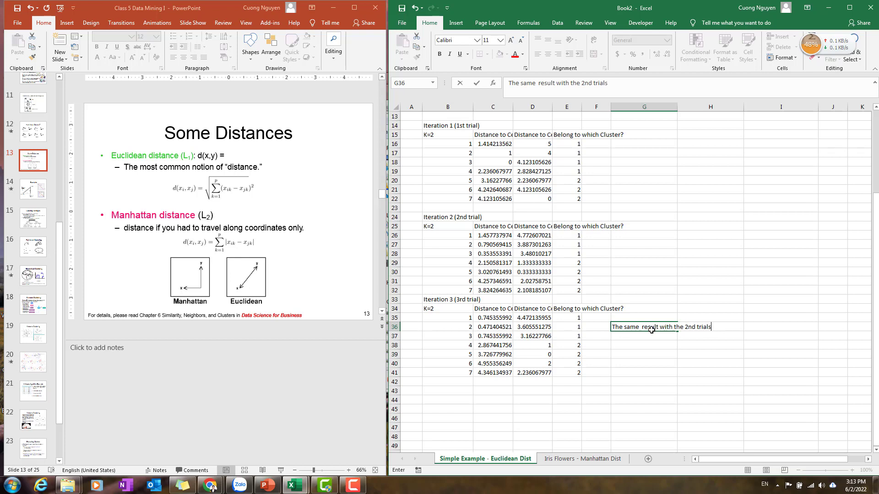
type("2nd trials: The clusters do no")
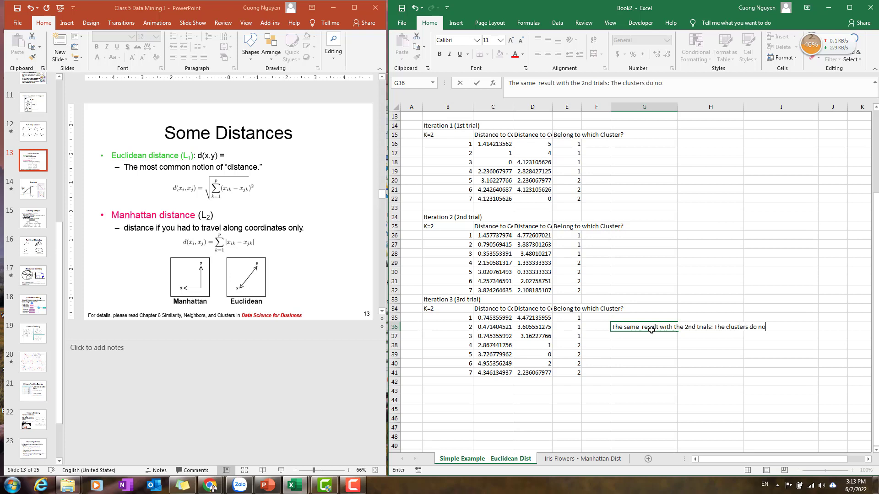
type("t move any more")
key("Return")
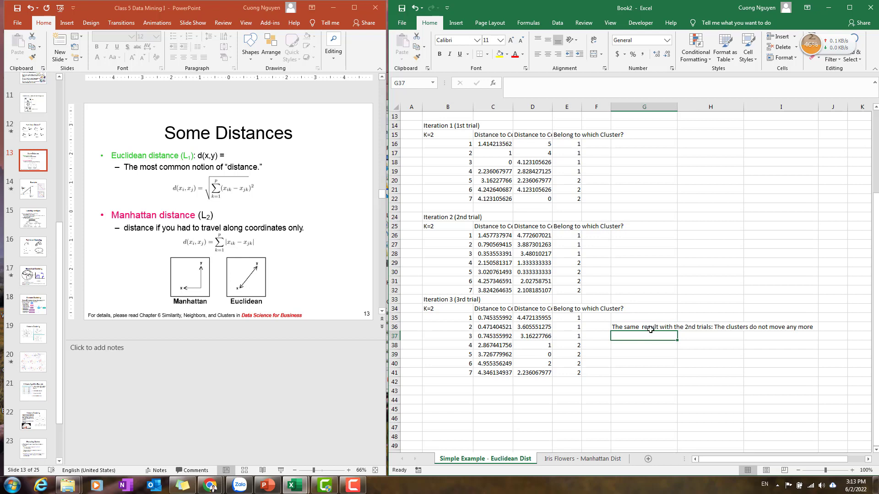
Label G37 and G38 as Cluster 1 and Cluster 2 and list their members 1,2,3 and 4,5,6,7 beside them.
type("Cluste")
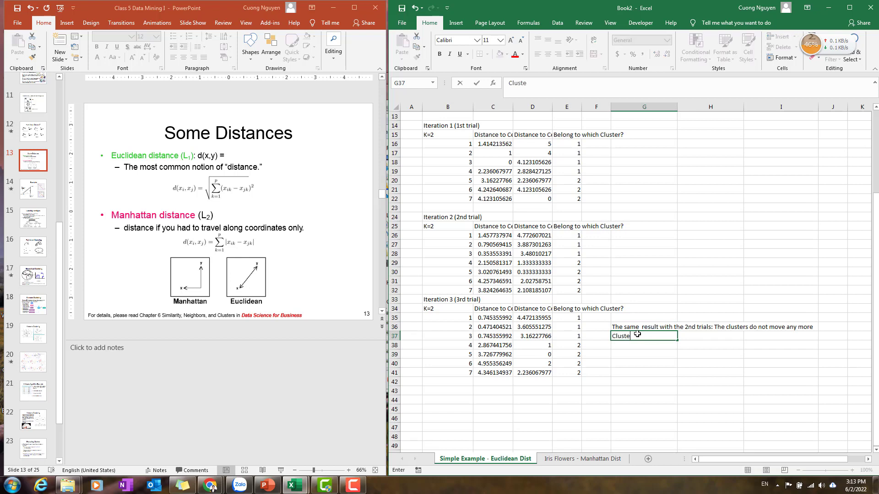
type("r 1")
key("Return")
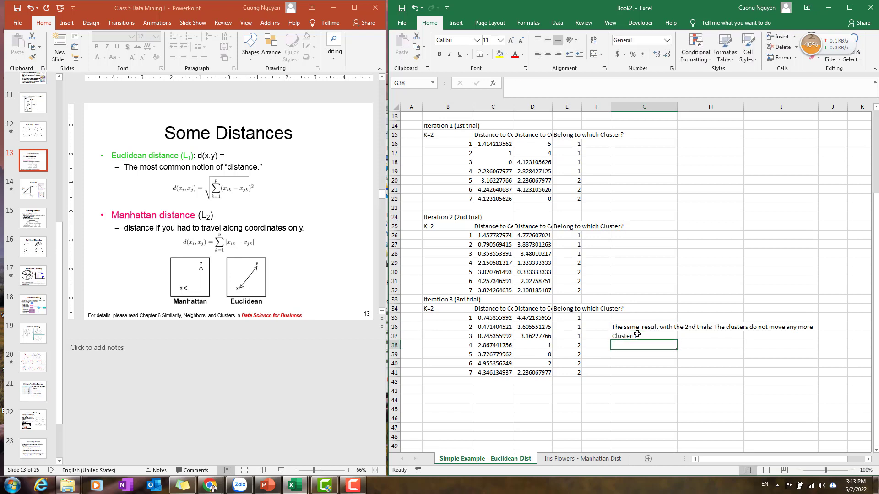
type("Cluster 2")
key("Return")
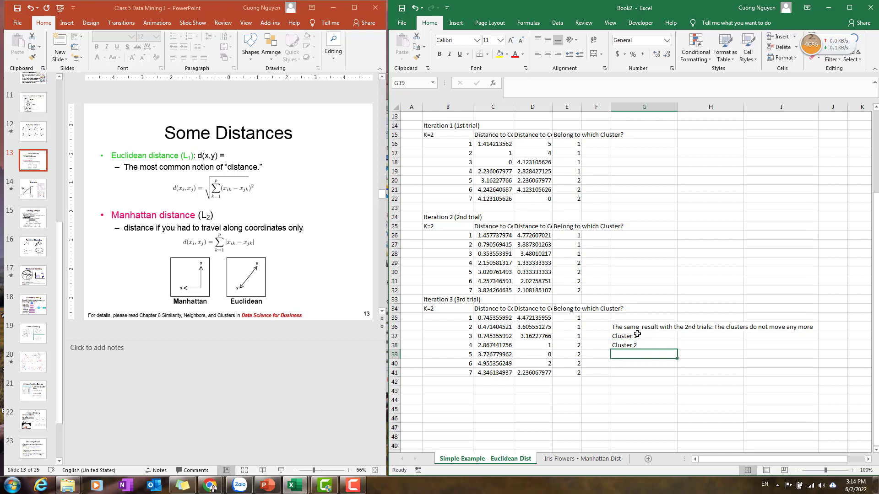
left_click(689, 339)
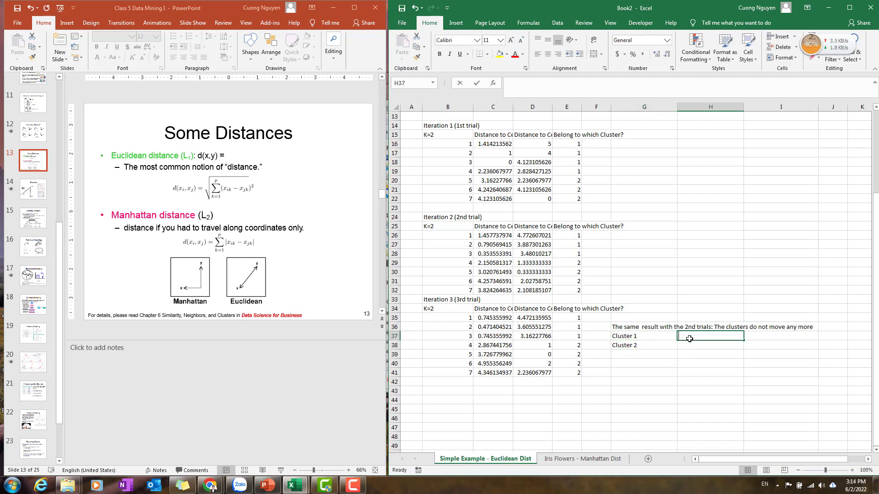
type("1,2,3")
key("Return")
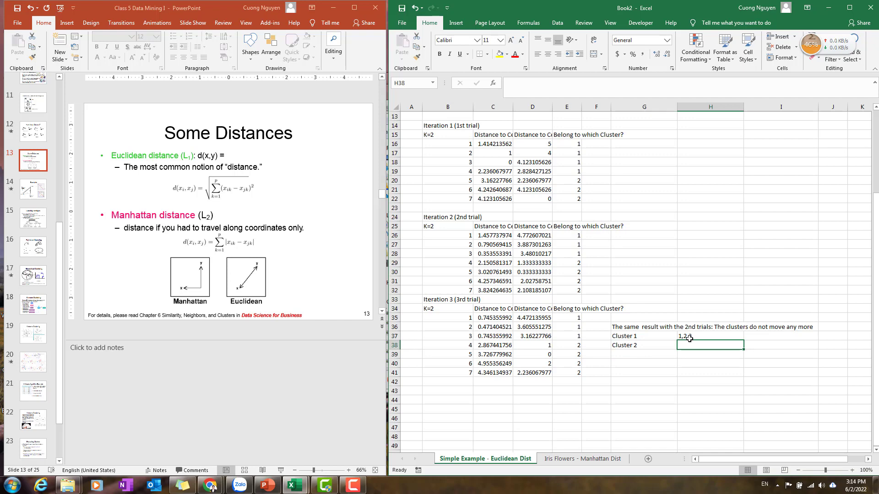
type("4,5,6,7")
key("Return")
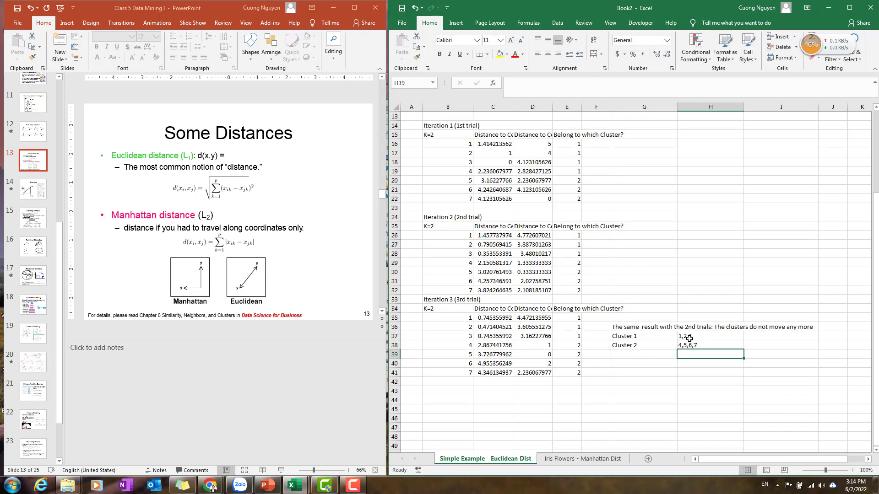
Review the Euclidean example's points and distance formula, then the Iris Flowers data table on the other sheet.
scroll(638, 314, "up", 4)
left_click_drag(454, 138, 539, 152)
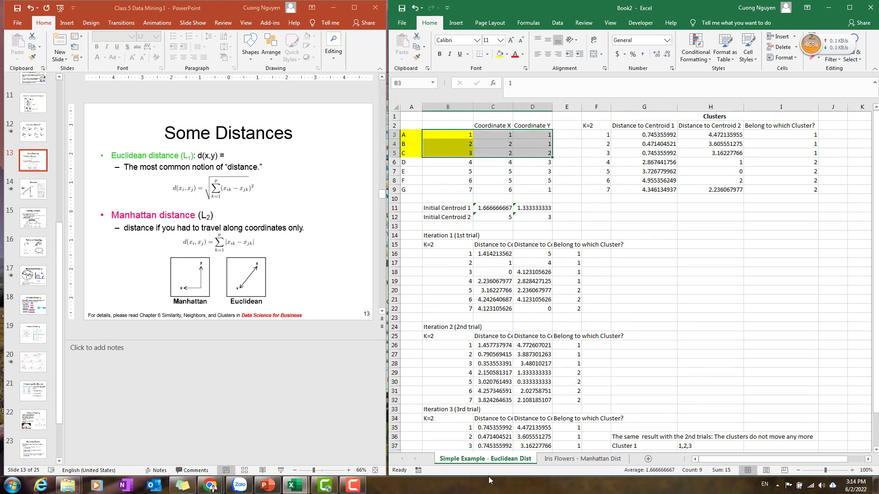
left_click(573, 459)
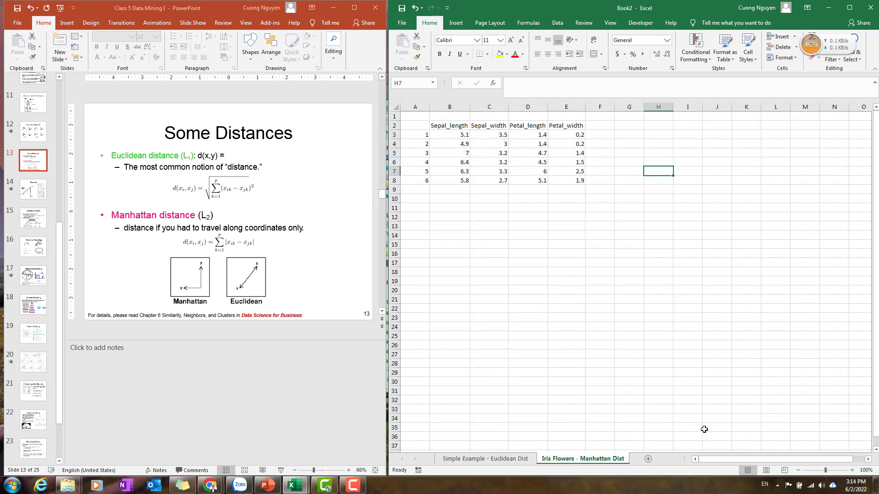
left_click(476, 459)
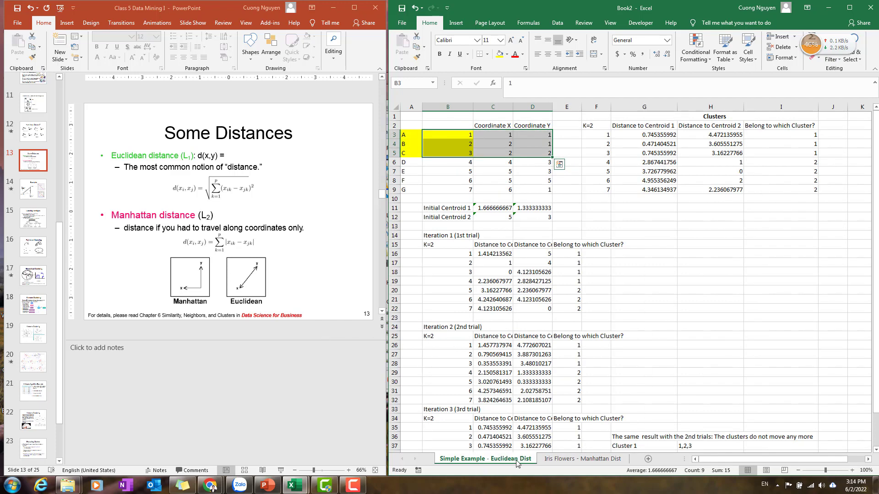
left_click(657, 136)
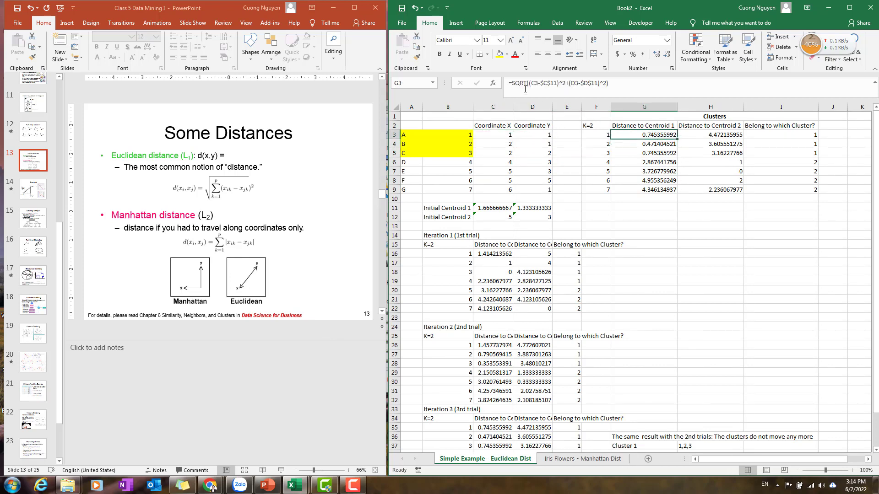
left_click(587, 459)
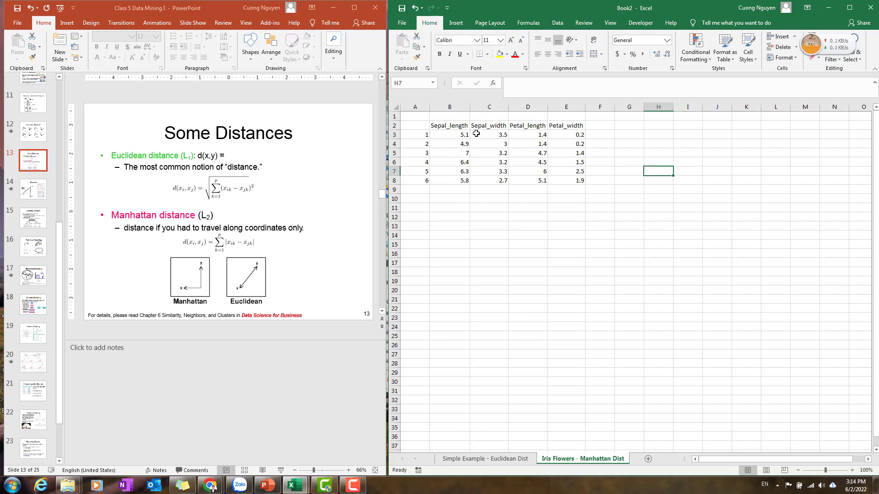
left_click_drag(455, 128, 559, 178)
left_click(531, 248)
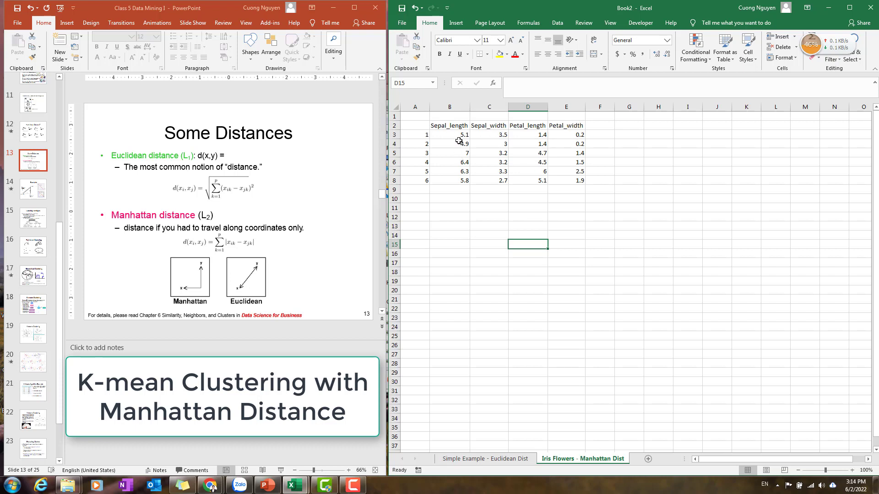
left_click_drag(462, 136, 584, 182)
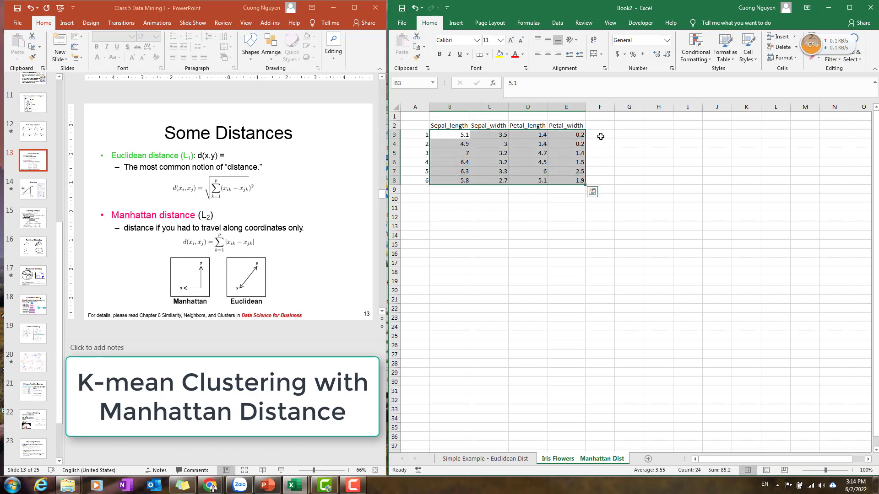
left_click(463, 199)
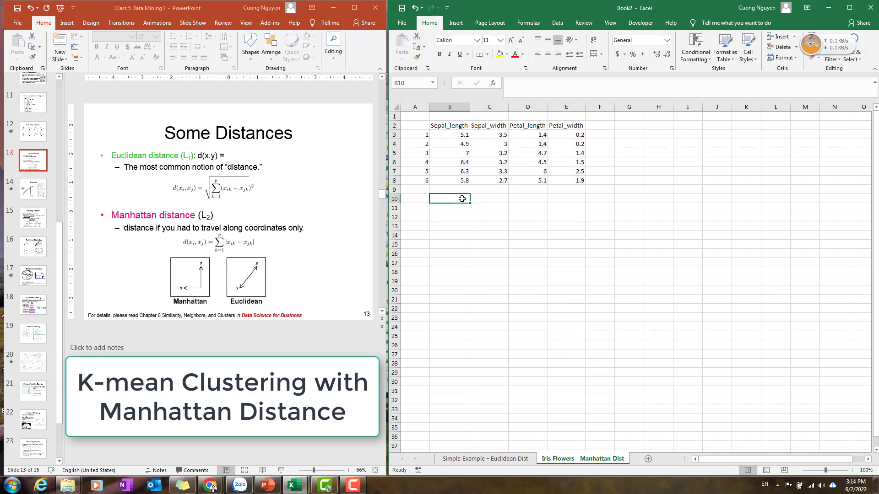
Copy the Clusters header block F1:I2 from the Euclidean sheet to G1 on the Iris Flowers - Manhattan Dist sheet.
left_click(493, 459)
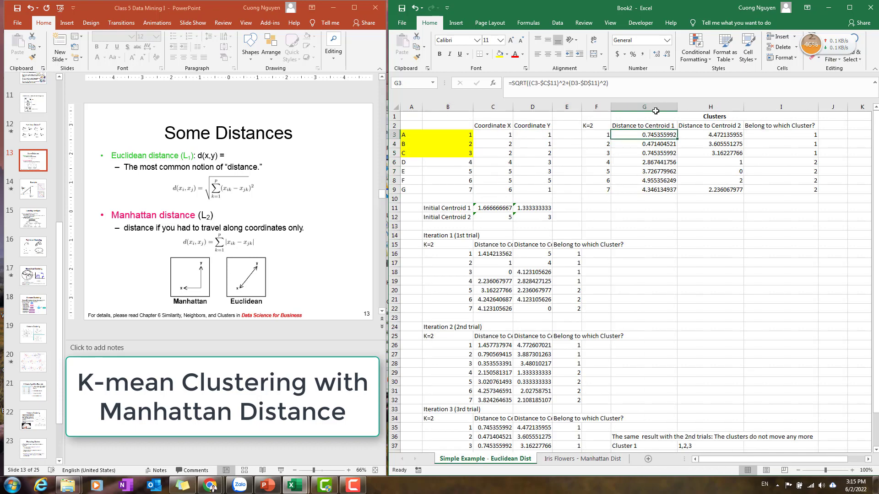
left_click_drag(589, 114, 778, 126)
key("ctrl+c")
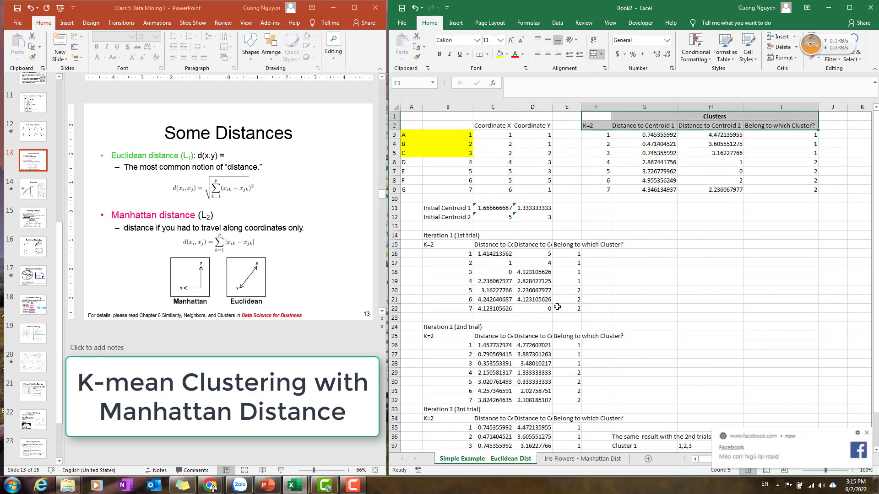
left_click(587, 460)
left_click(867, 434)
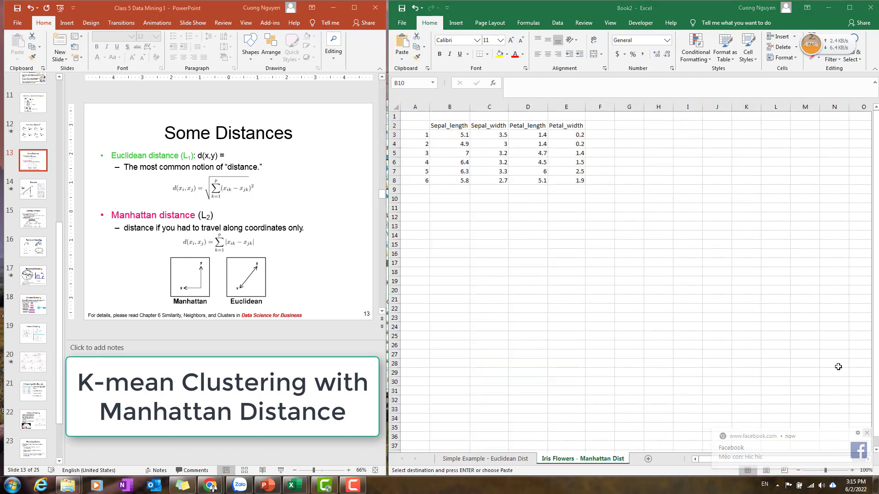
left_click(629, 118)
key("ctrl+v")
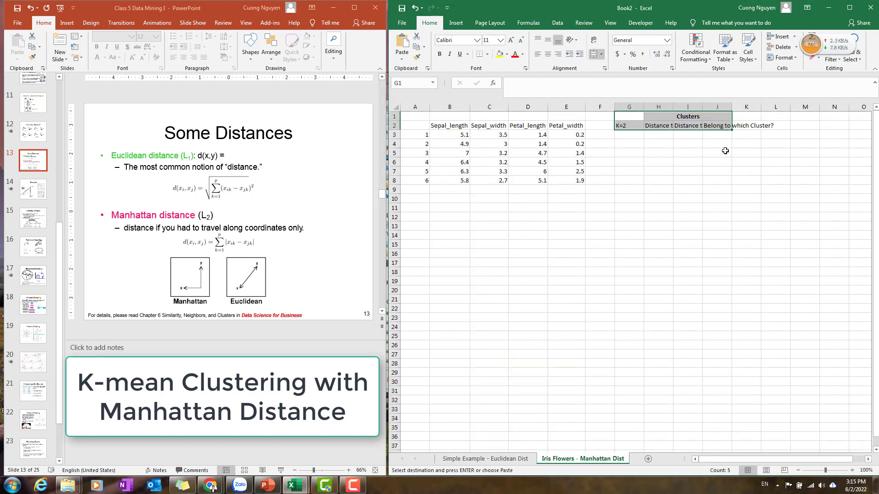
Autofit columns H, I and J so the pasted distance and cluster headers are fully shown.
left_click(736, 170)
double_click(673, 107)
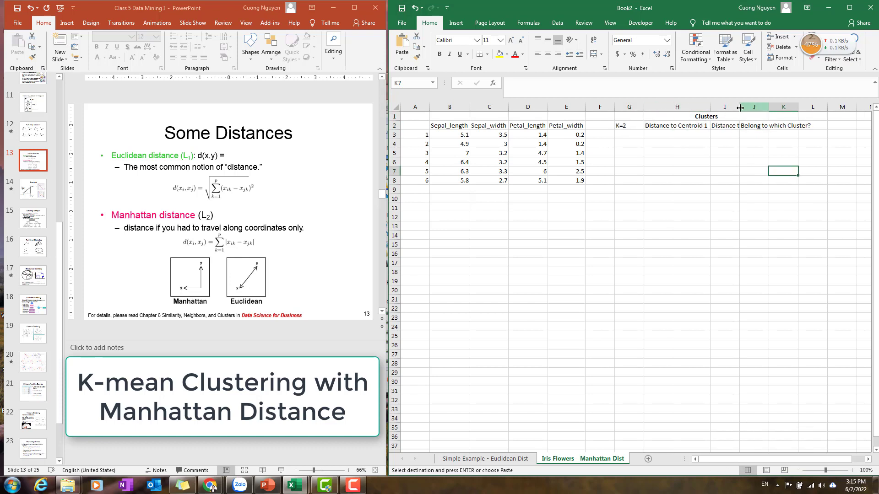
double_click(739, 107)
double_click(806, 107)
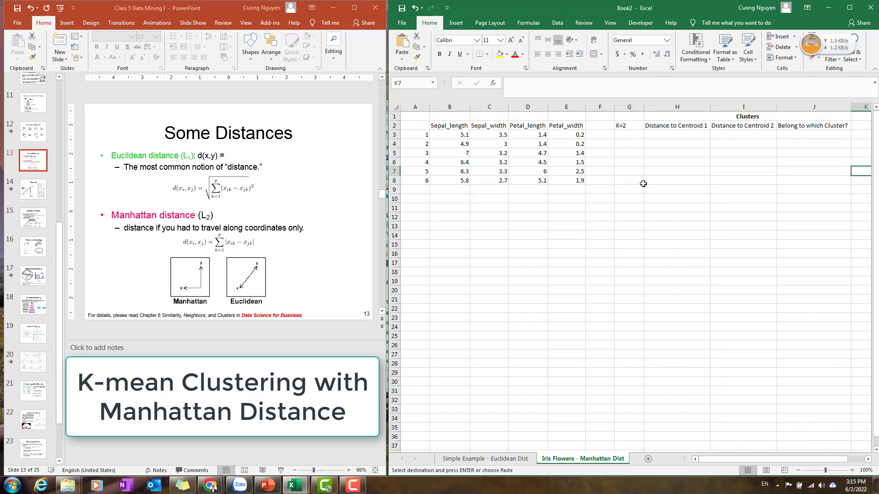
left_click(566, 208)
Copy the Initial Centroid 1 and Initial Centroid 2 labels into B10:B11 of the Iris Flowers sheet.
left_click(485, 459)
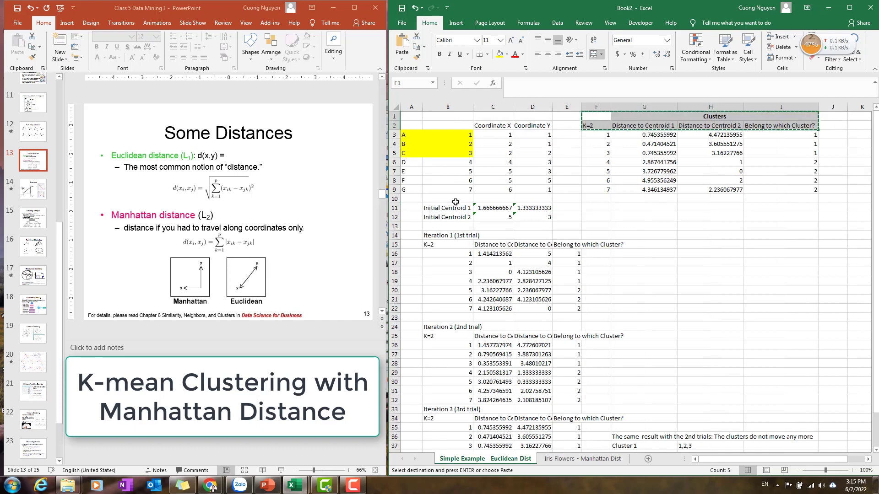
left_click_drag(447, 209, 452, 219)
key("ctrl+c")
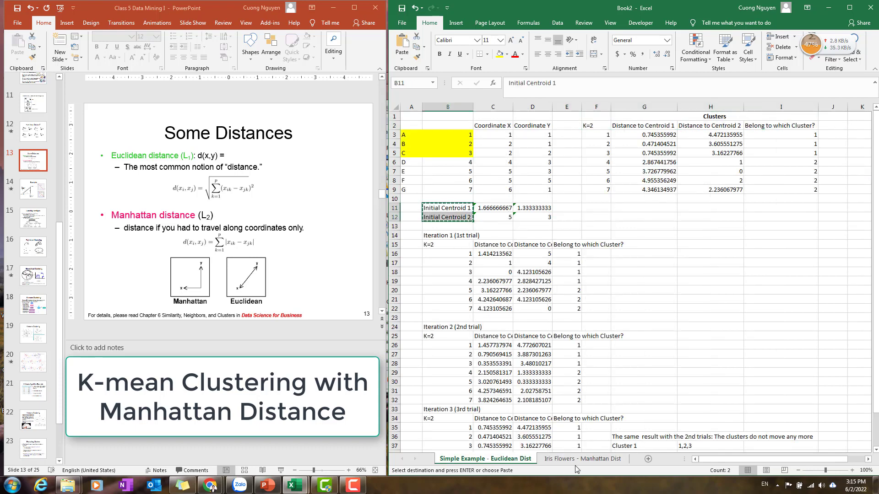
left_click(582, 459)
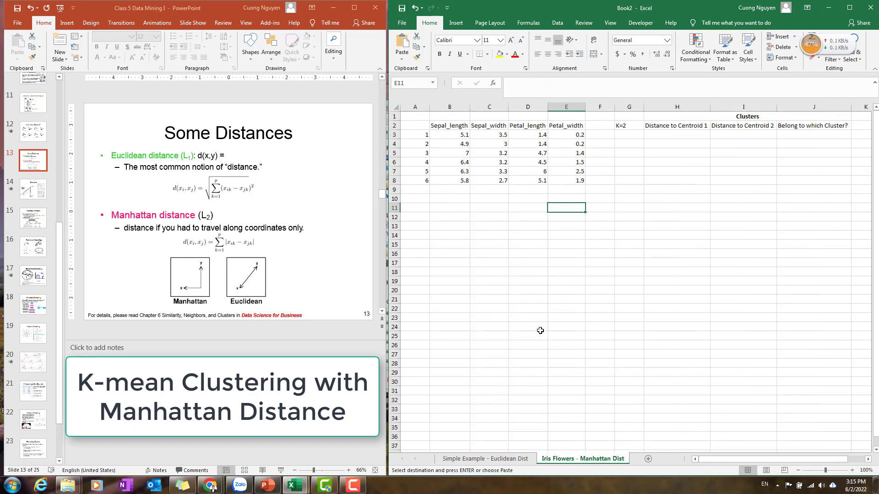
left_click(432, 201)
key("ctrl+v")
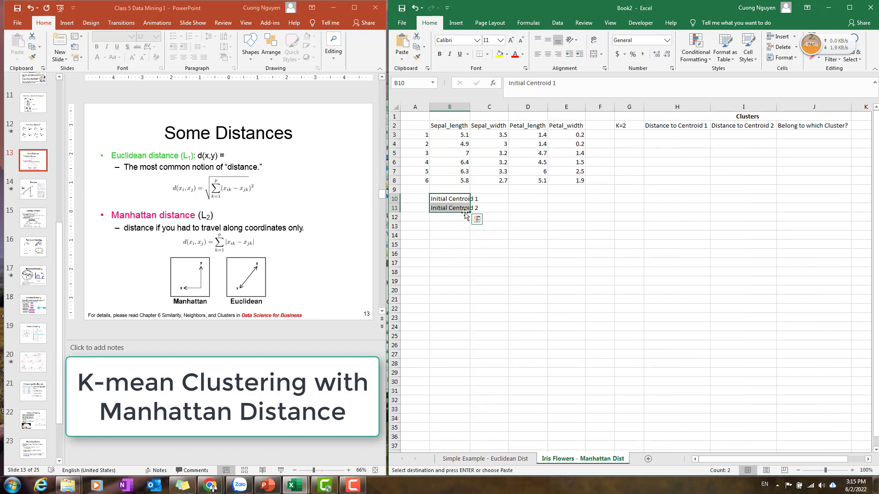
Move the centroid labels into A10:A11 and autofit columns A and B to fit them.
double_click(469, 106)
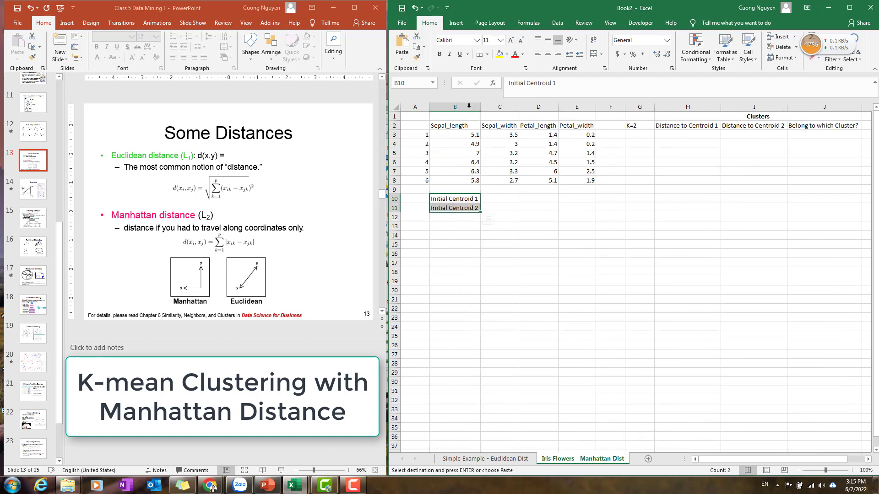
left_click(504, 202)
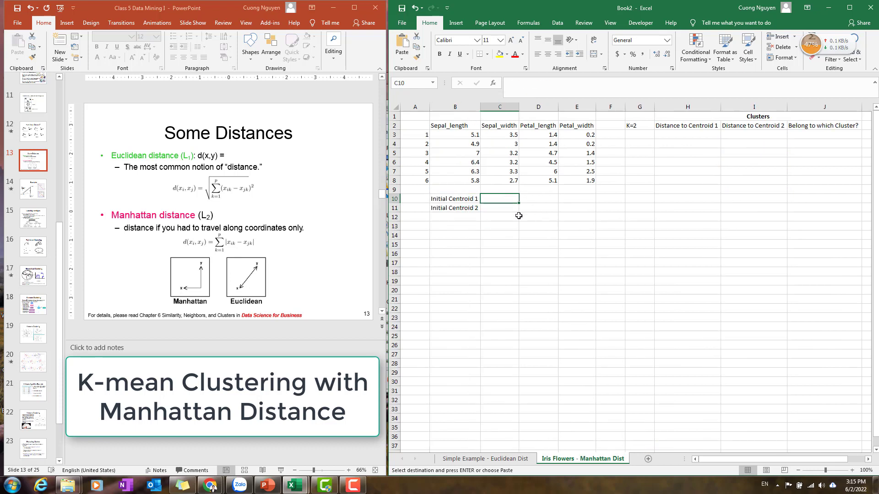
left_click_drag(444, 198, 450, 205)
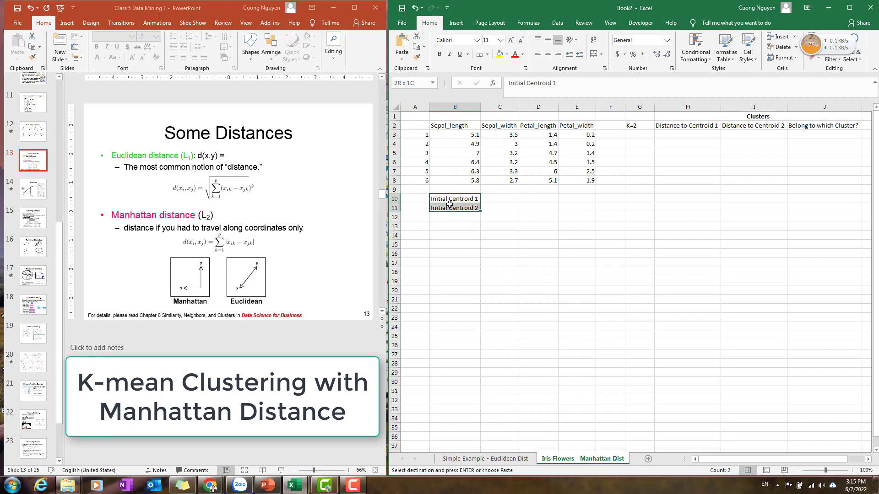
left_click(406, 199)
key("ctrl+v")
double_click(429, 107)
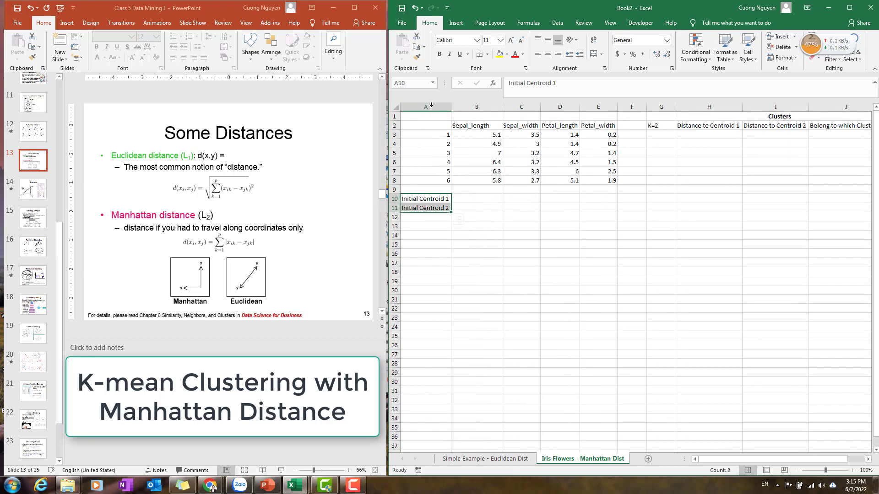
double_click(501, 106)
left_click(474, 199)
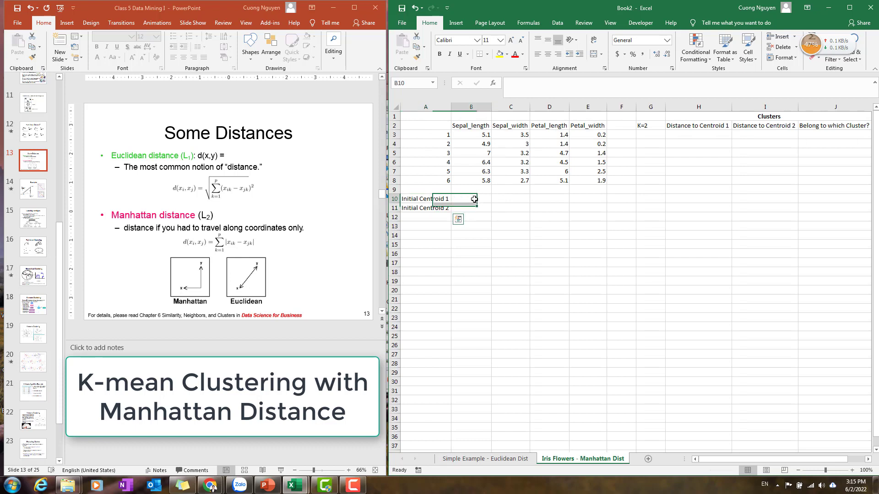
Copy flower 3's four measurements (row 5) into the Initial Centroid 1 row.
left_click_drag(441, 153, 595, 152)
left_click_drag(448, 181, 597, 181)
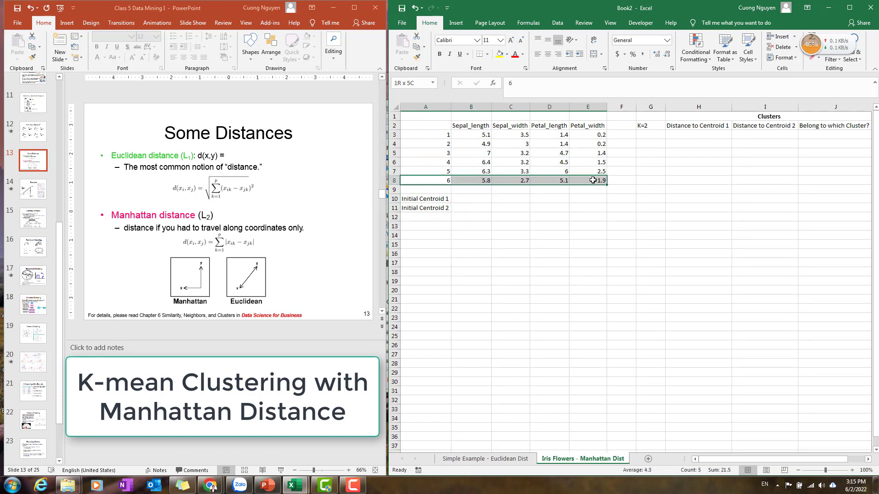
left_click_drag(472, 154, 595, 154)
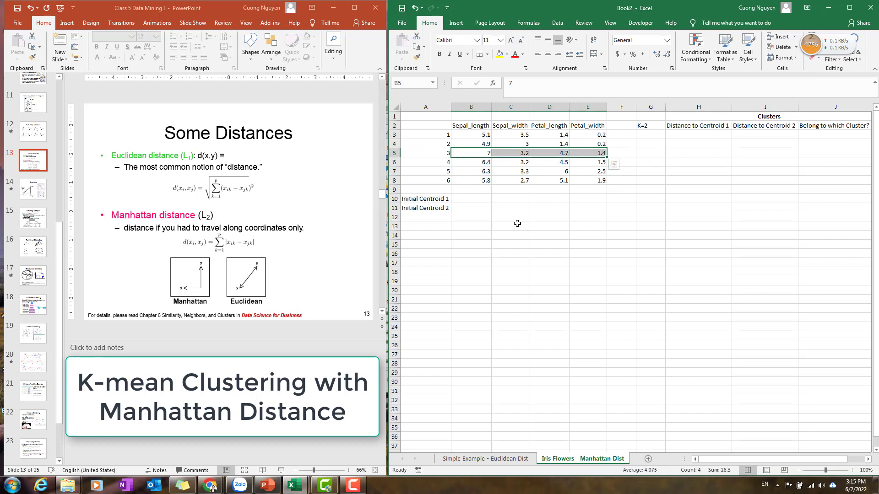
key("ctrl+c")
left_click(465, 201)
key("ctrl+v")
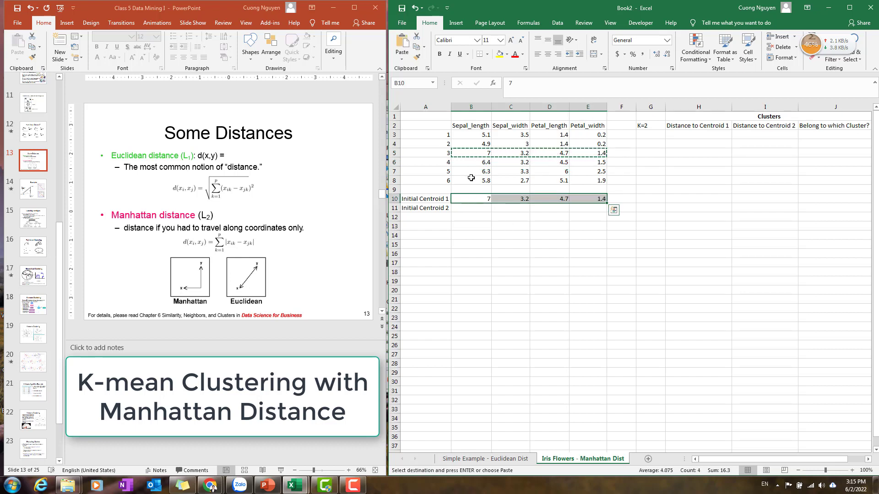
Copy flower 6's four measurements (row 8) into the Initial Centroid 2 row.
left_click_drag(471, 178, 595, 180)
key("ctrl+c")
left_click(475, 208)
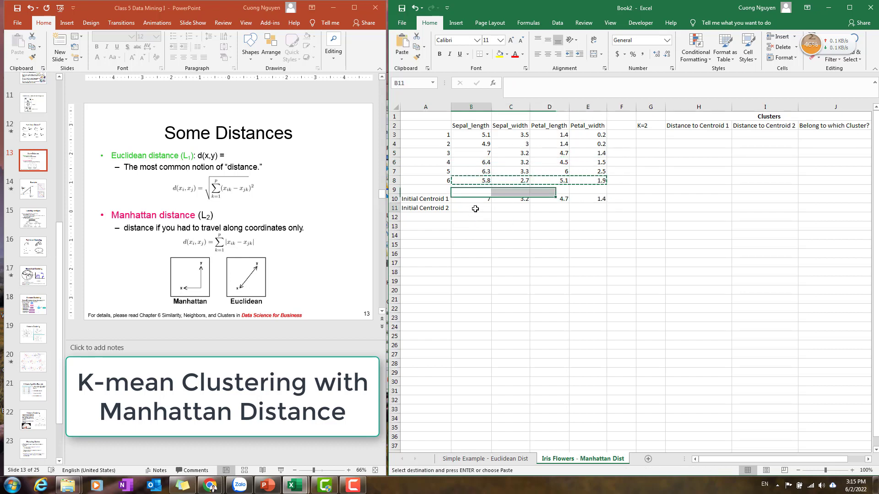
key("ctrl+v")
Copy the flower numbers 1–6 from column A into G3:G8 under K=2.
left_click(650, 134)
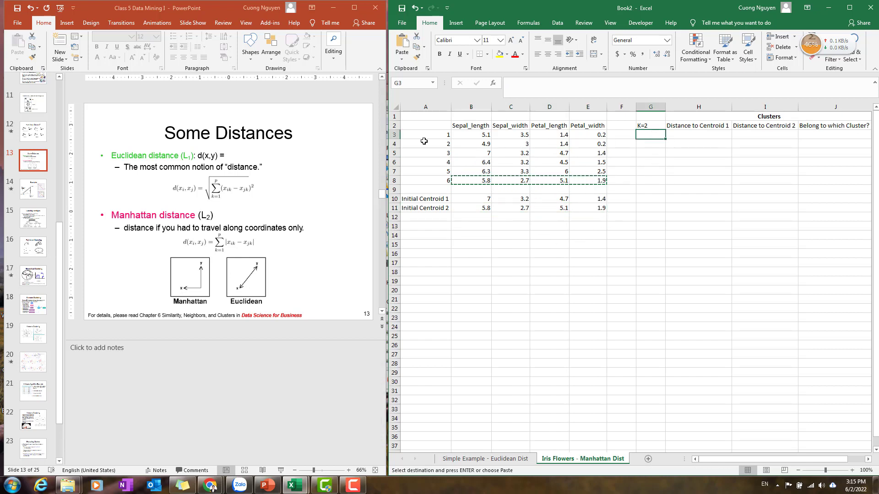
left_click_drag(424, 135, 431, 181)
key("ctrl+c")
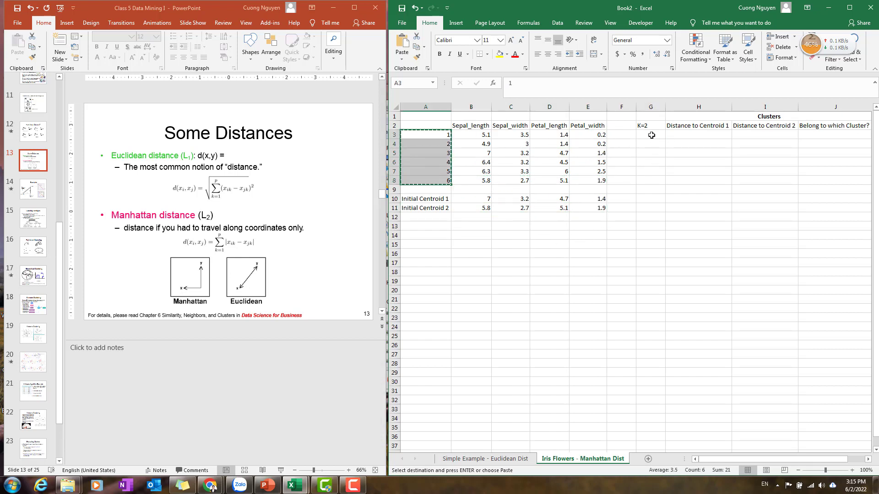
left_click(651, 135)
key("ctrl+v")
Start a Manhattan distance formula in H3: =abs(B3-$B$10)+abs(C3-$C$10) against Initial Centroid 1.
left_click(692, 135)
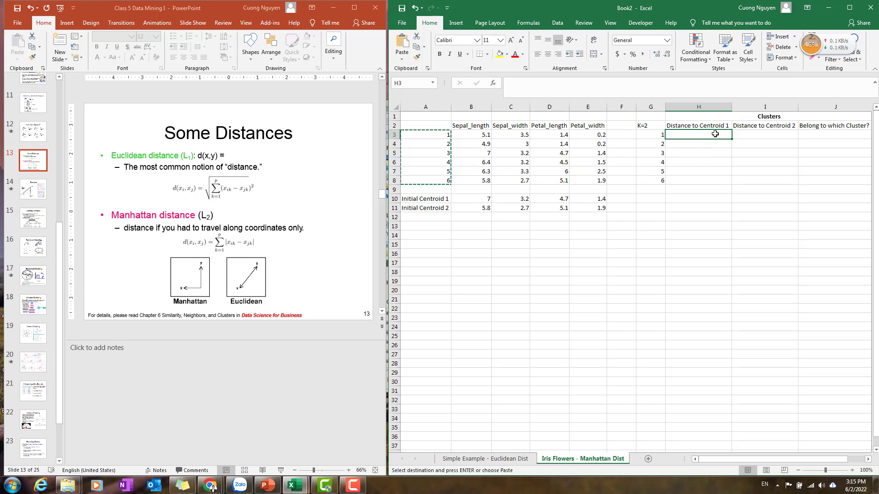
type("=abs(")
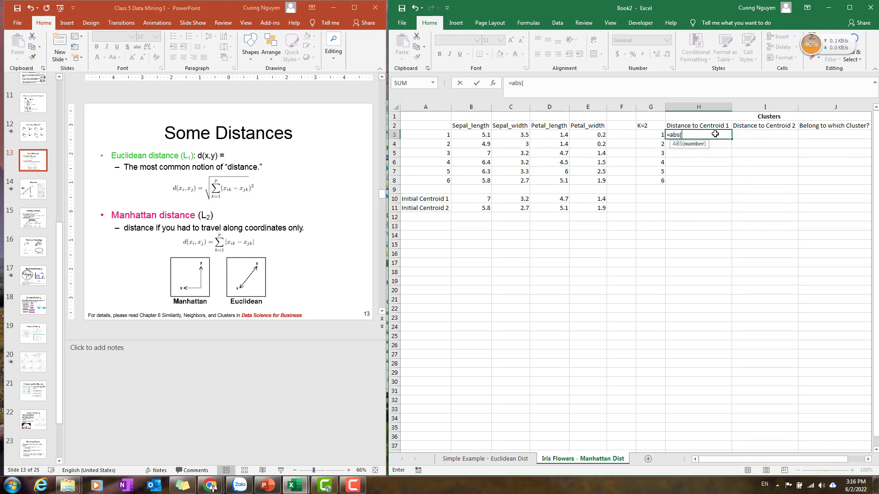
left_click(477, 137)
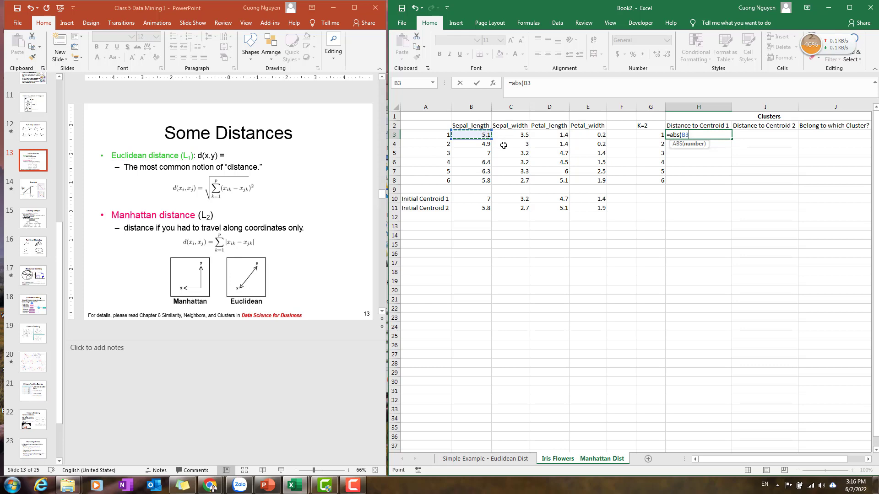
type("-")
left_click(477, 201)
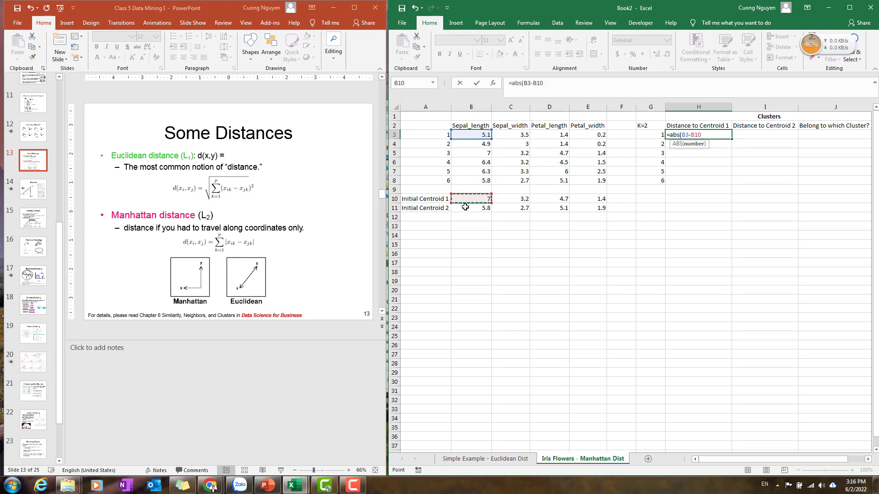
key("F4")
type(")+")
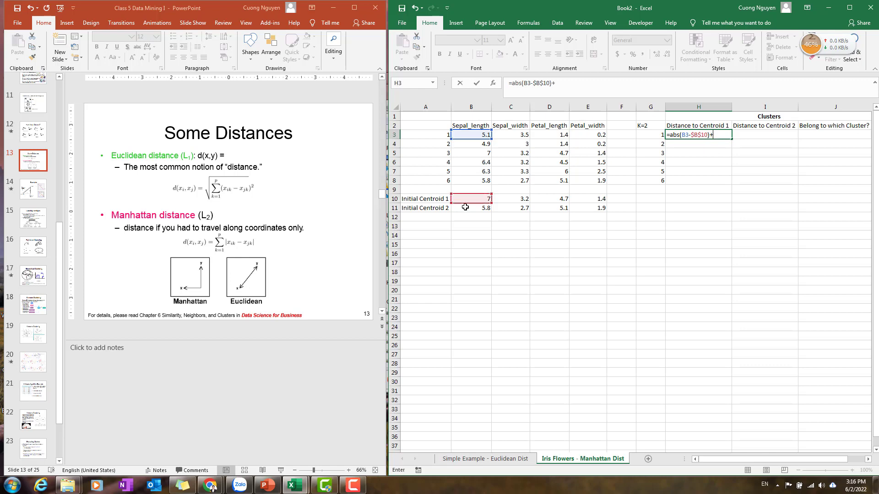
type("abs(")
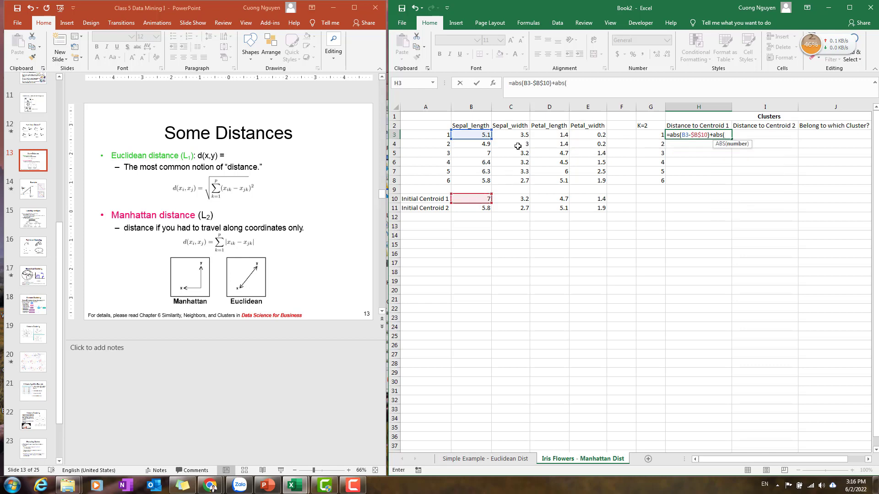
left_click(523, 136)
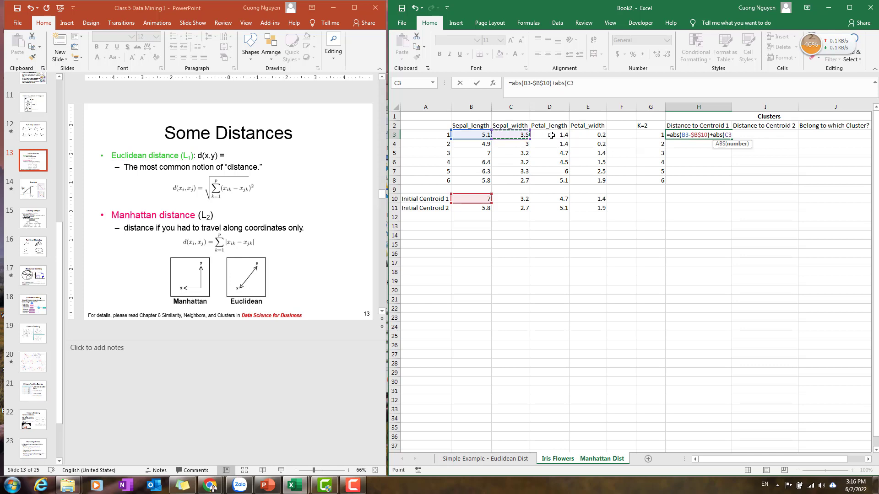
type("-")
left_click(518, 199)
key("F4")
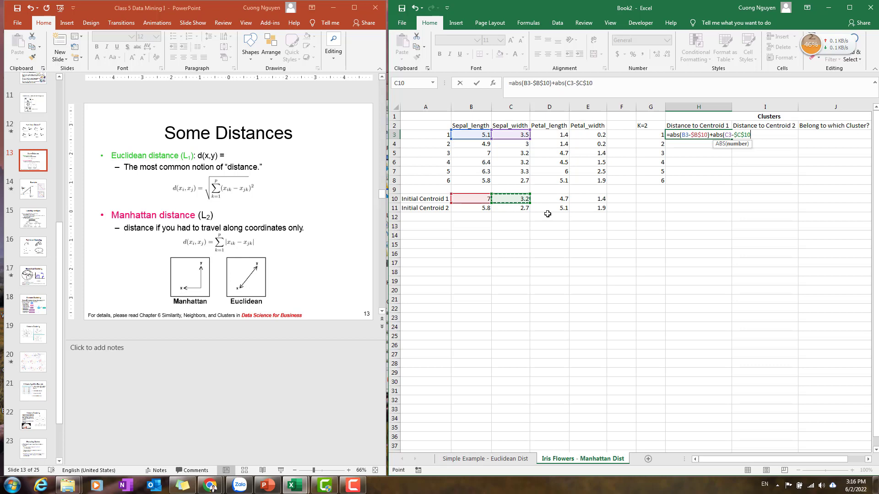
type(")")
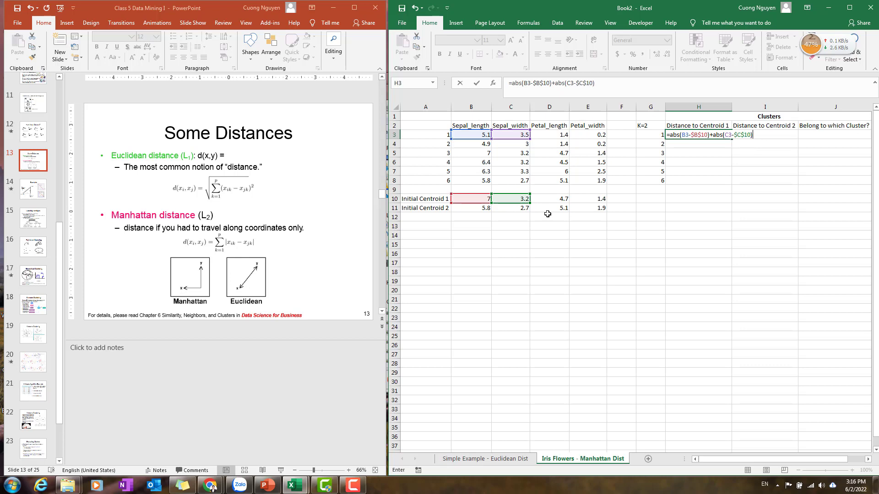
type("+abs(")
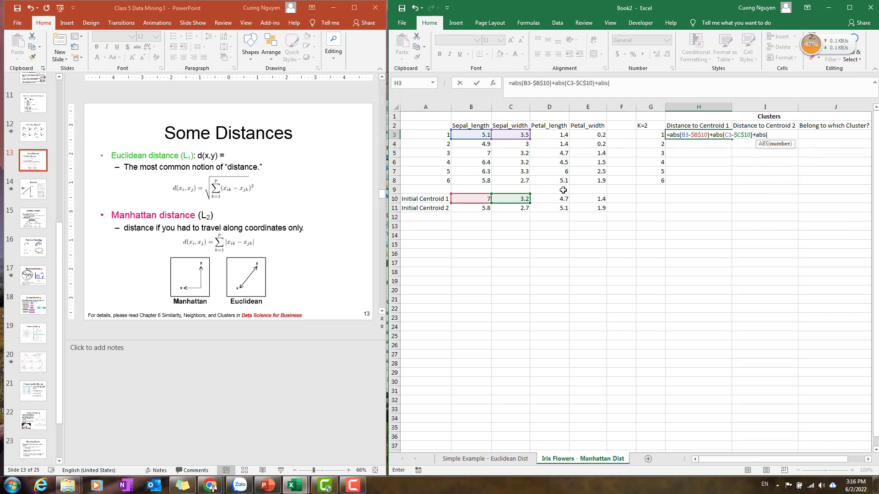
Extend the H3 formula with +abs(D3-$D$10)+abs(E3-$E$10) for the petal measurements.
left_click(562, 135)
type("-")
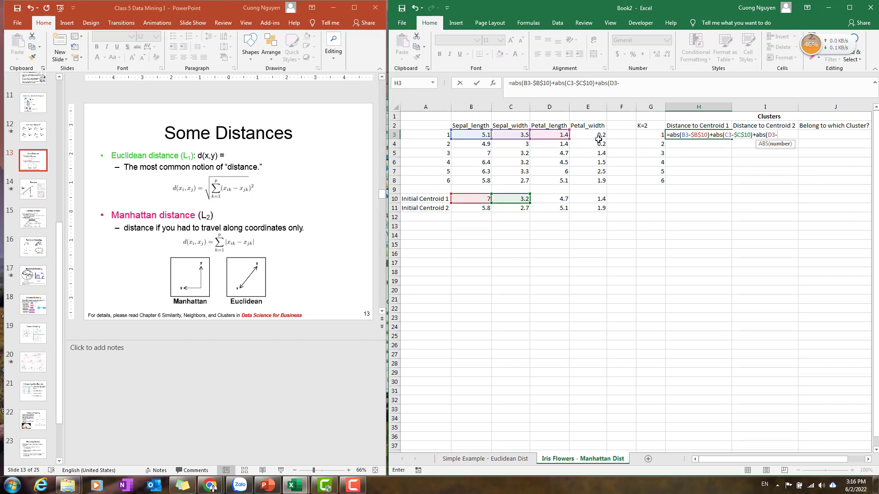
left_click(562, 201)
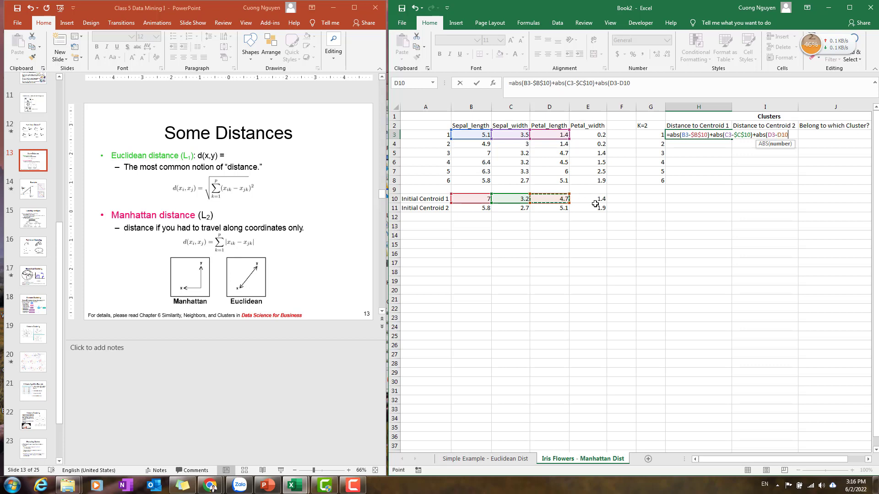
key("F4")
type(")+")
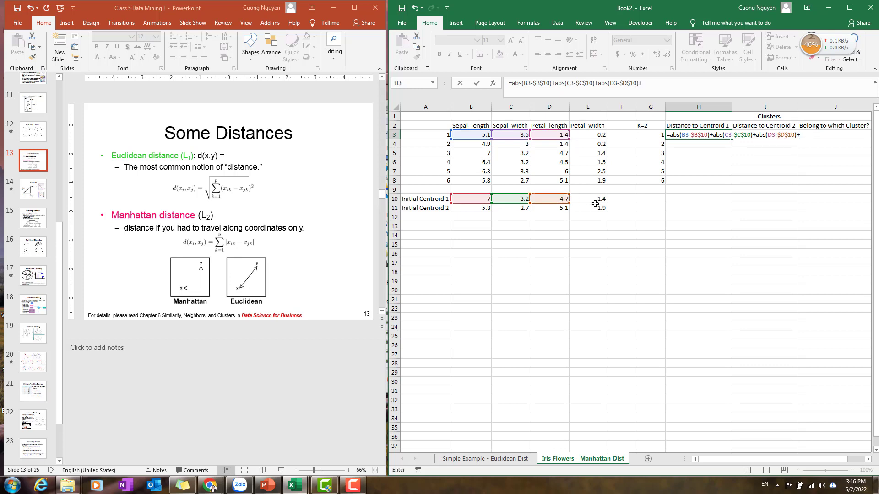
type("abs(")
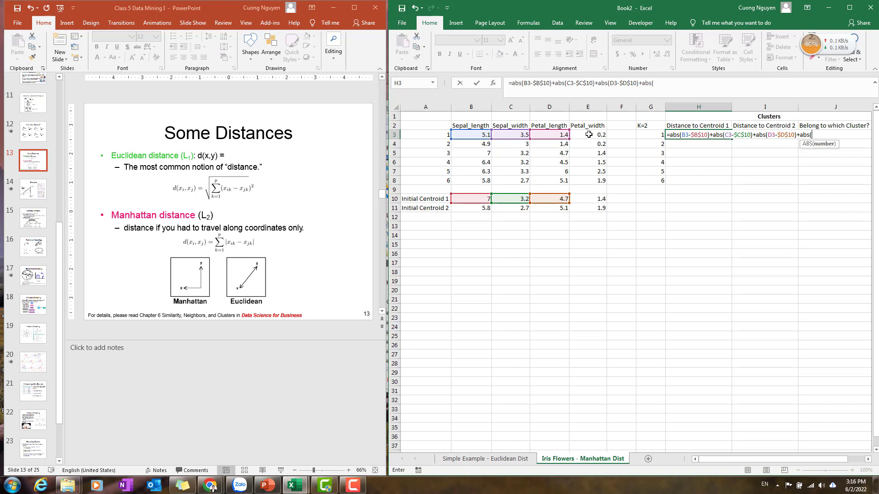
left_click(589, 135)
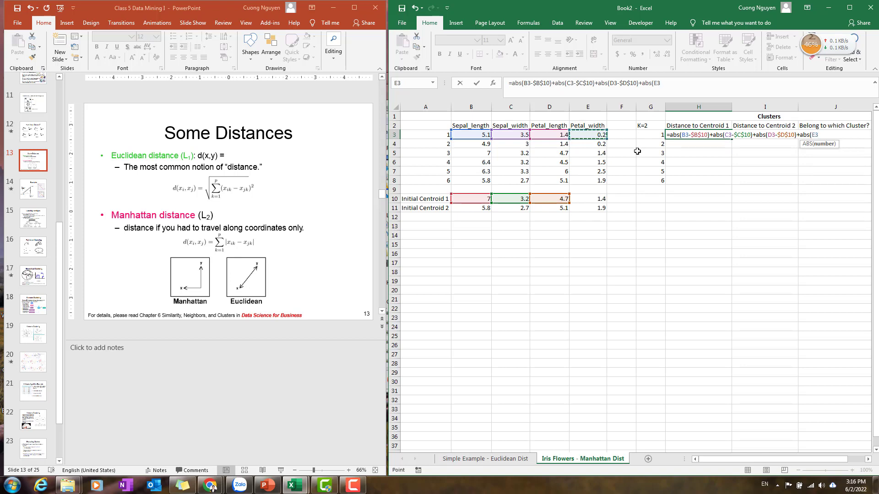
type("-")
left_click(582, 202)
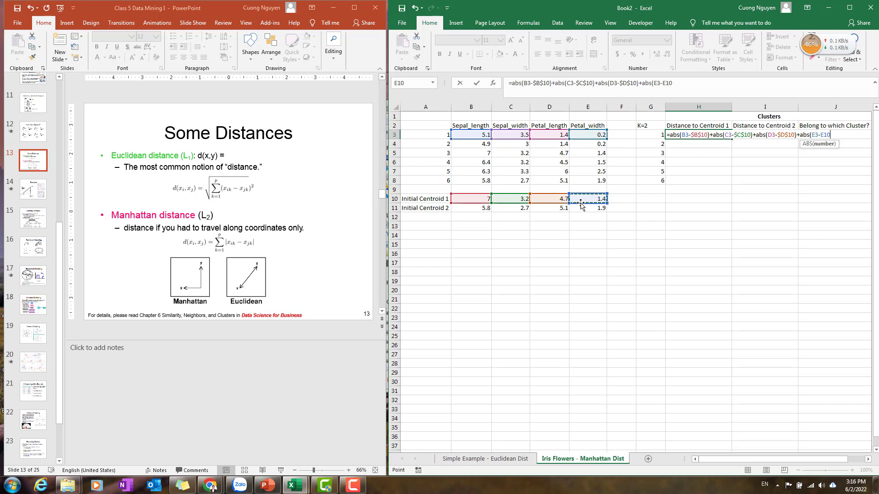
key("F4")
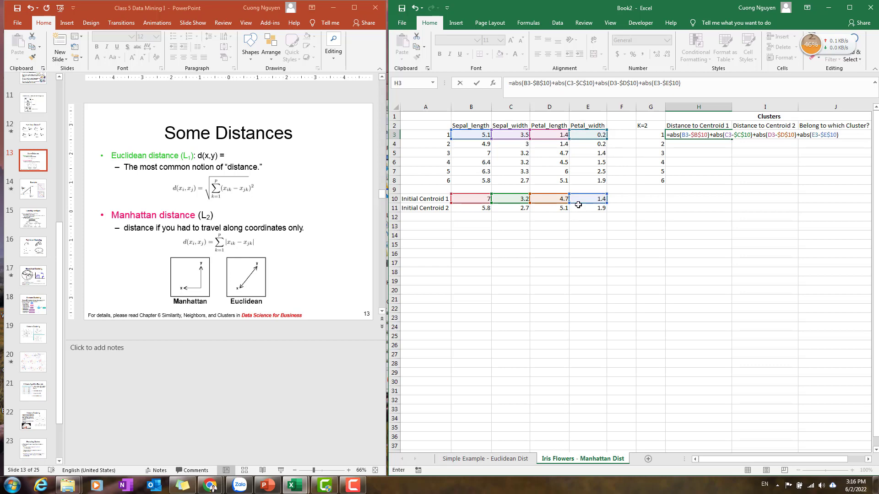
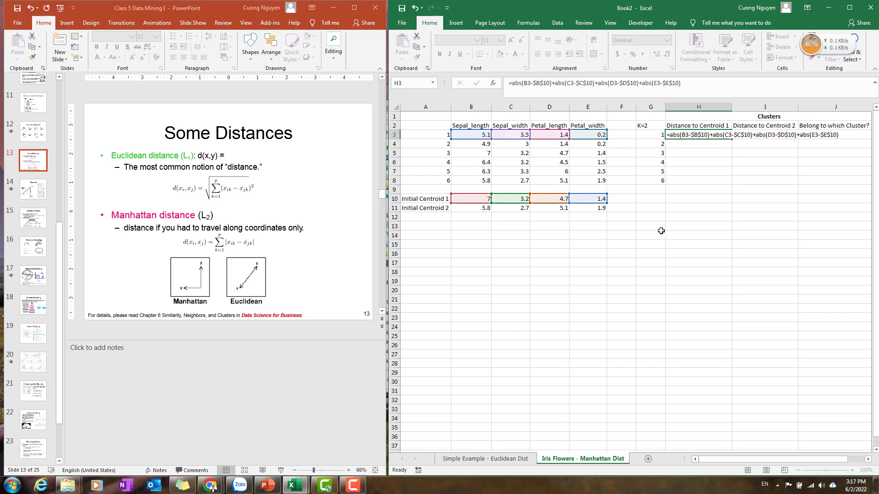
Enter the Centroid 1 distance formula in H3 and fill it down to H8.
key("Return")
left_click(706, 135)
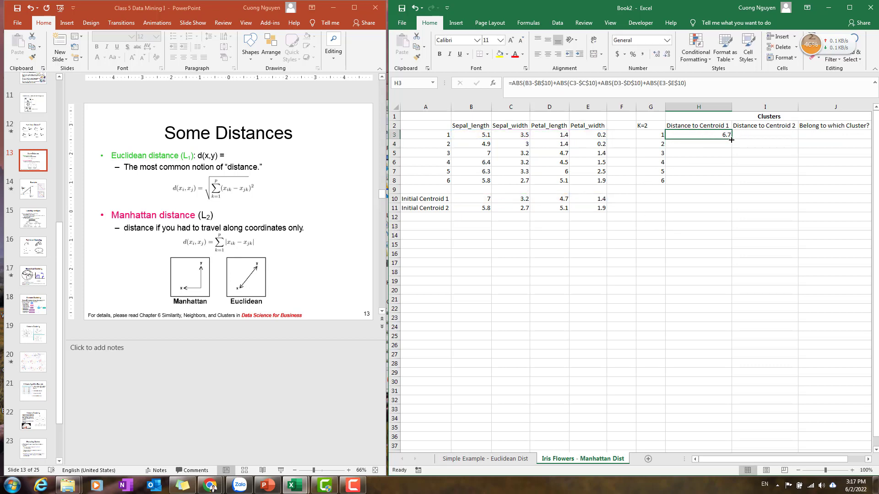
left_click_drag(731, 139, 732, 184)
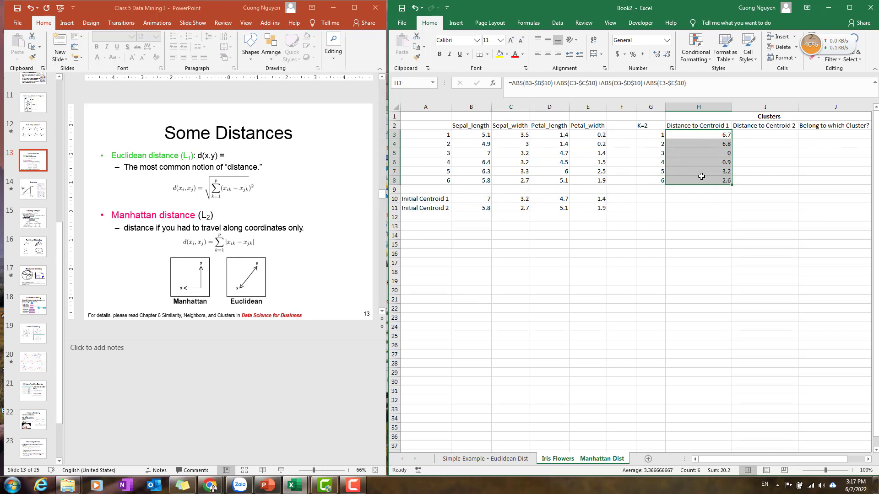
Start a Manhattan distance formula in I3 against Initial Centroid 2: =abs(B3-$B$11)+abs(C3-$C$11).
left_click(776, 136)
type("=abs(")
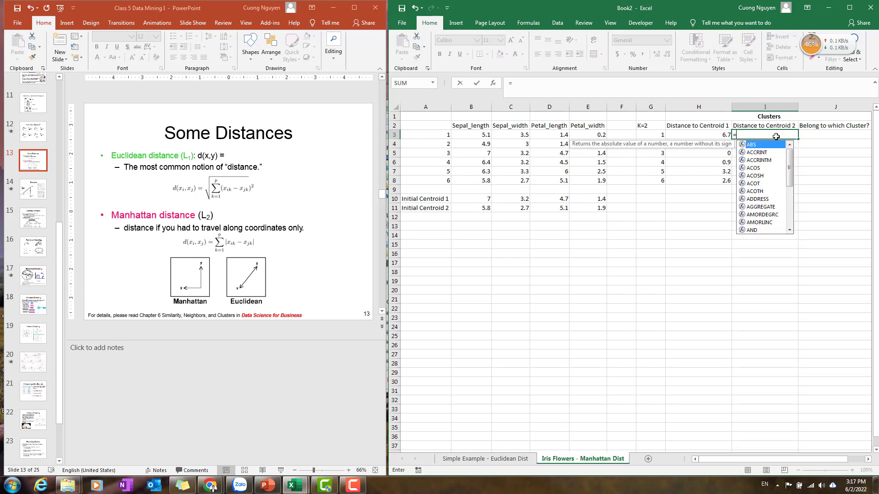
left_click(473, 135)
type("-")
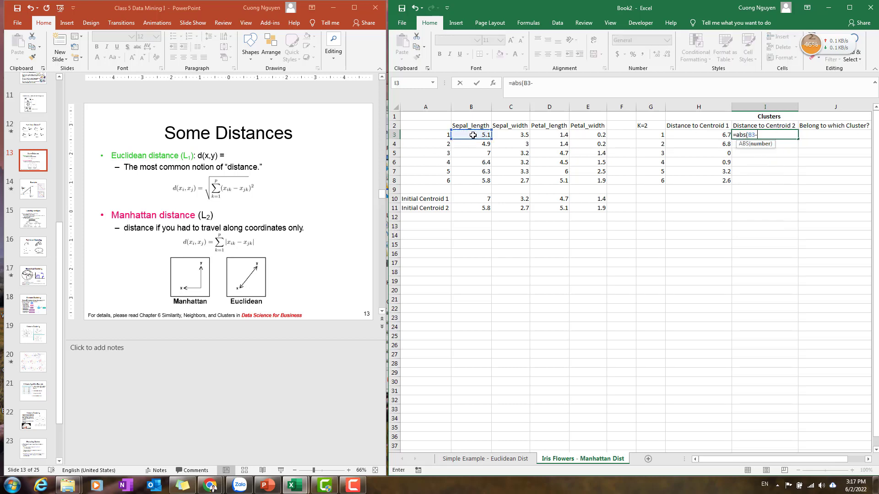
left_click(480, 208)
type(")+a")
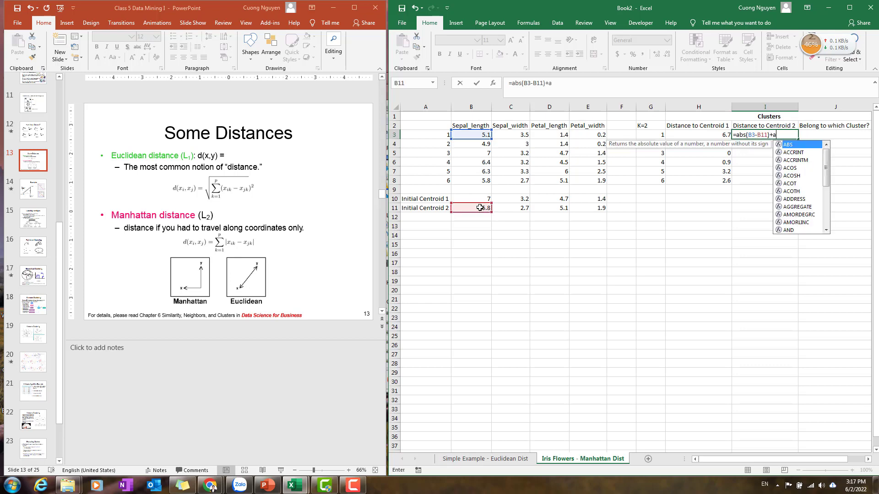
type("bs(")
key("BackSpace")
key("BackSpace")
key("BackSpace")
key("BackSpace")
key("BackSpace")
key("BackSpace")
key("BackSpace")
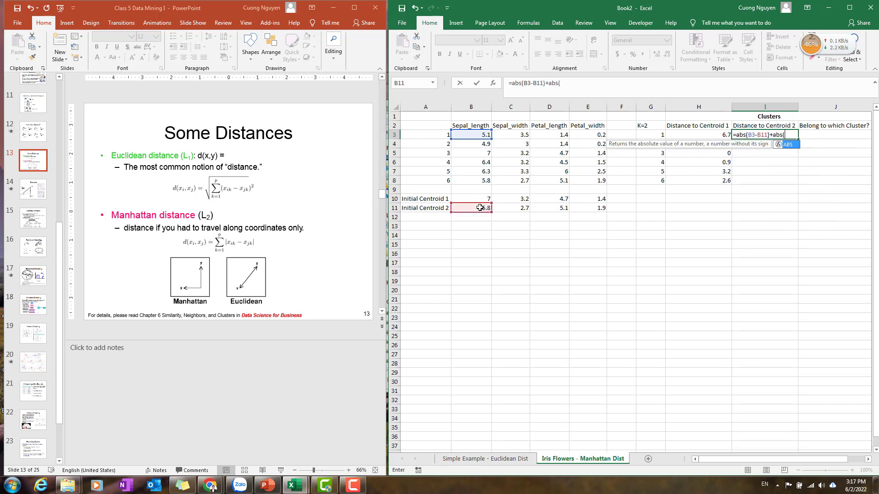
type("1")
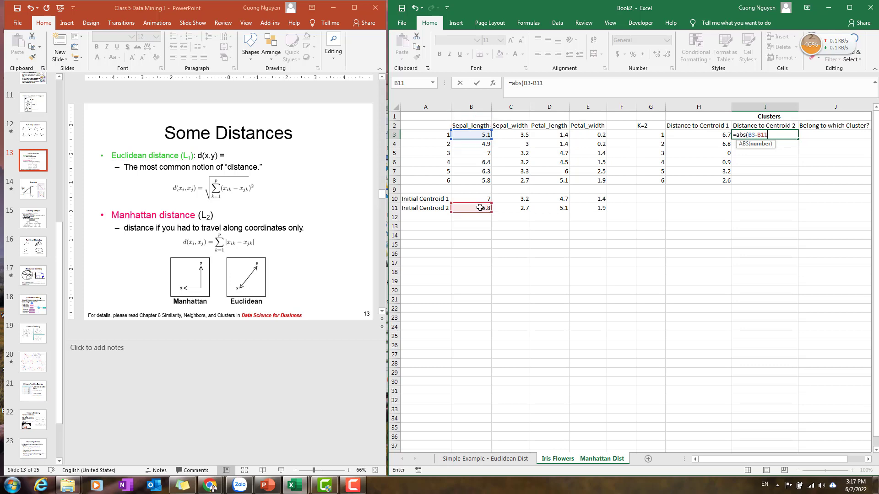
key("F4")
type("+abs(")
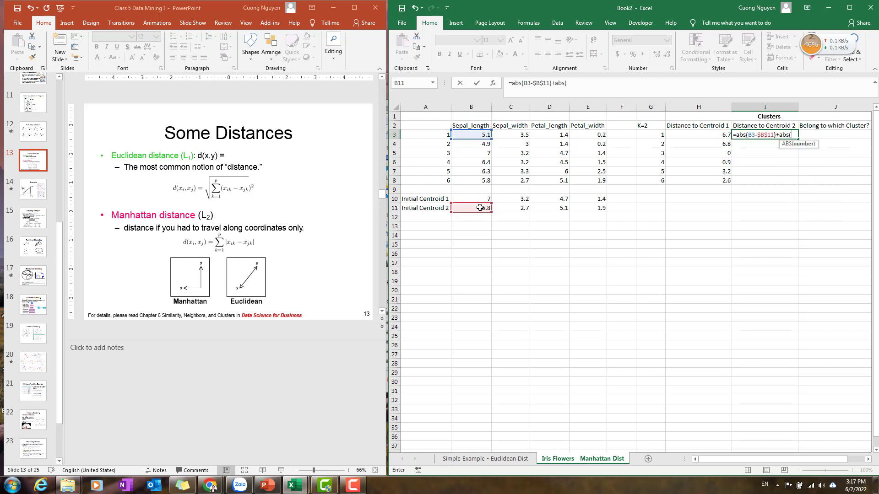
left_click(517, 136)
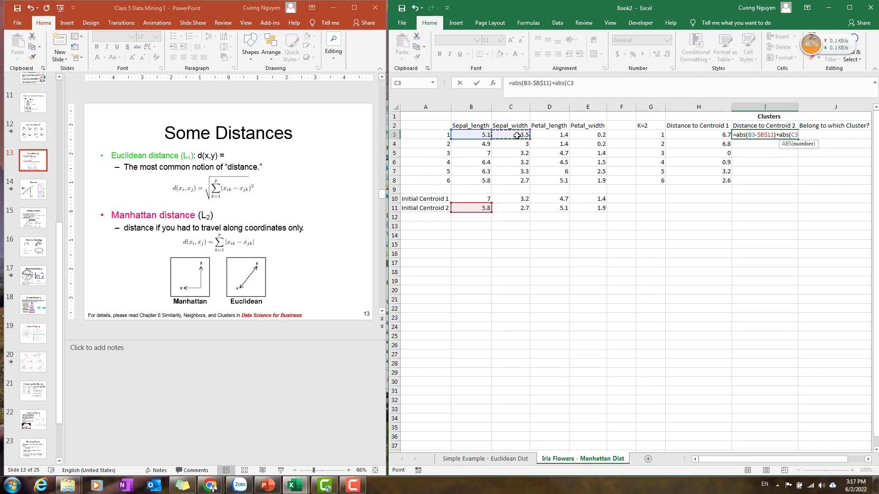
type("-")
left_click(520, 207)
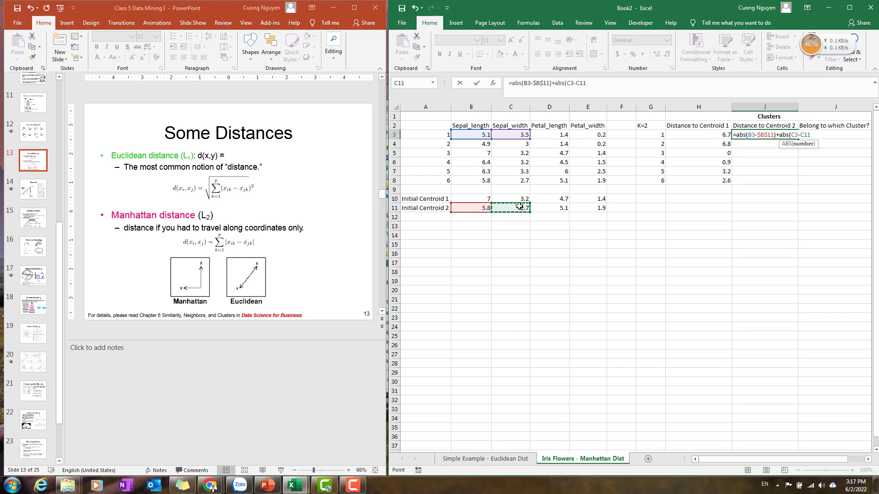
key("F4")
type(")")
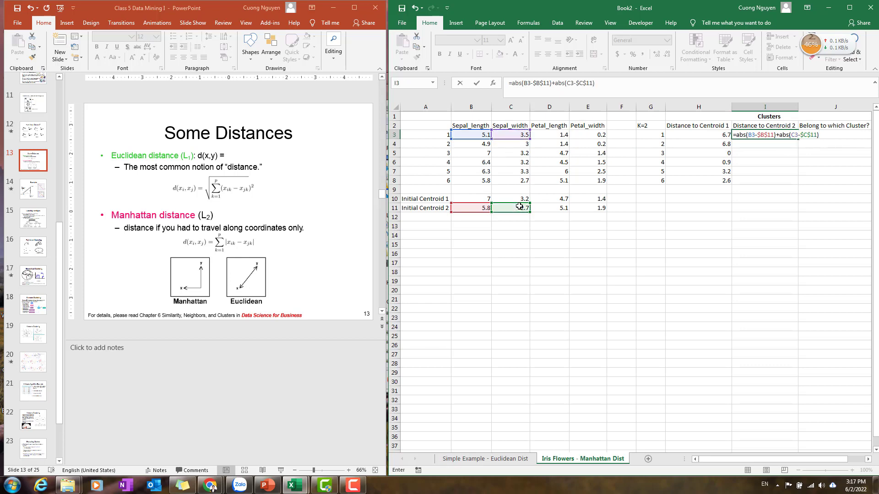
type("+abs(")
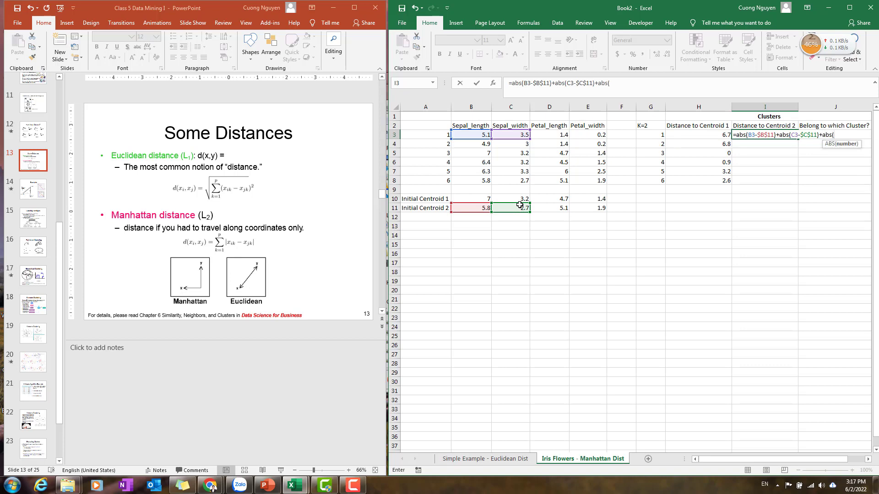
Complete the I3 formula with +abs(D3-$D$11)+abs(E3-$E$11), enter it, and fill it down to I8.
left_click(553, 134)
type("-")
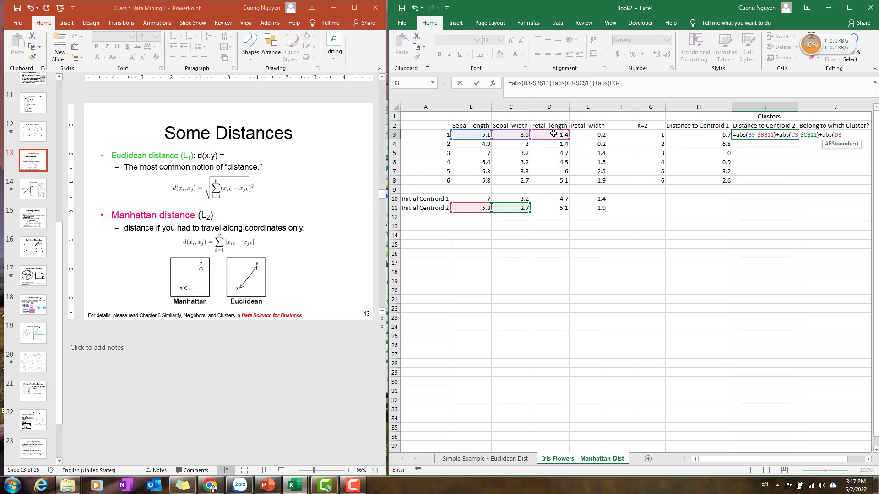
left_click(558, 211)
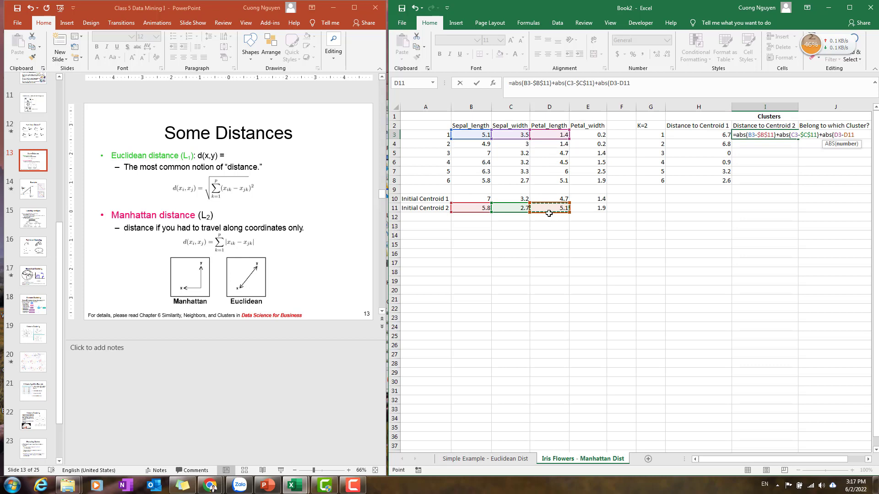
key("F4")
type(")+abs(")
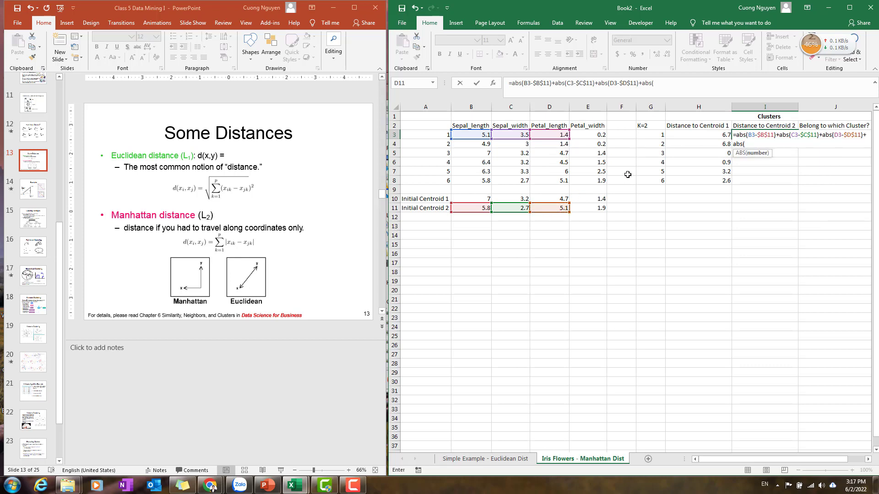
left_click(592, 136)
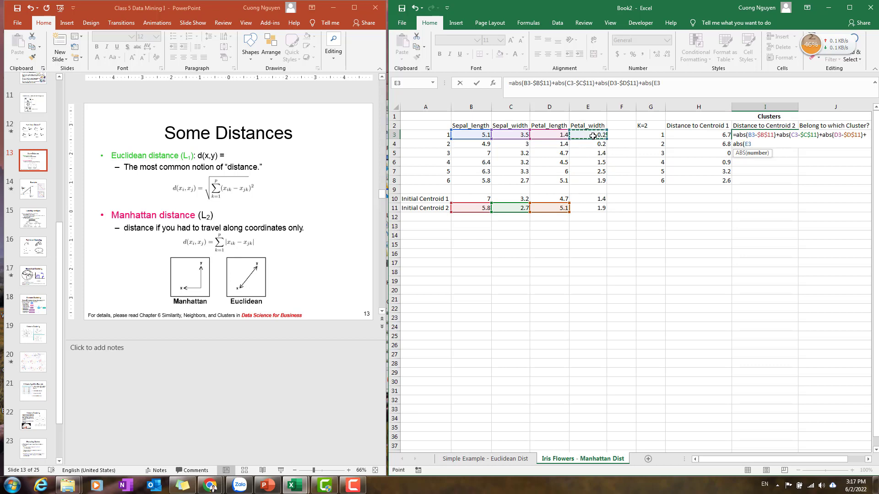
type("-")
left_click(586, 206)
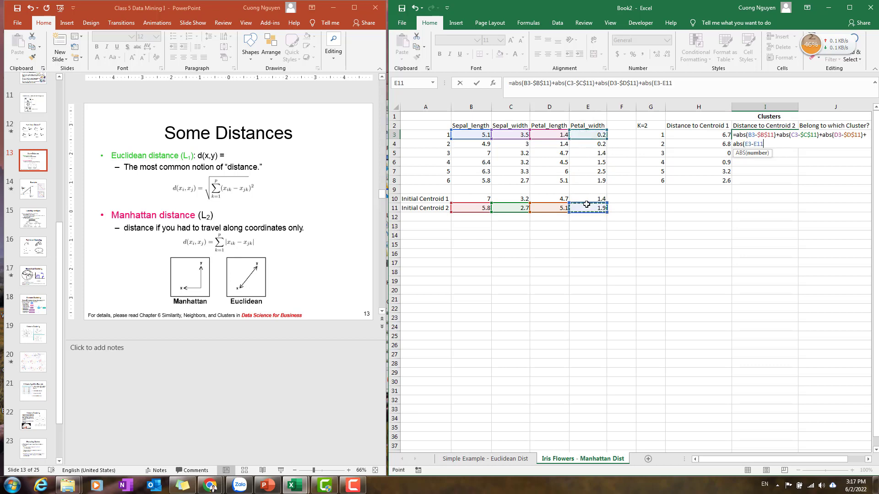
key("F4")
type(")")
key("ctrl+Return")
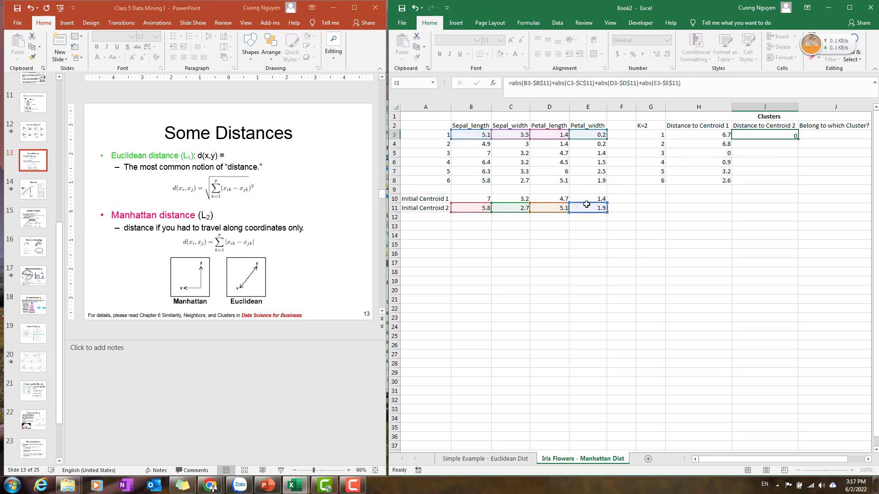
left_click(766, 134)
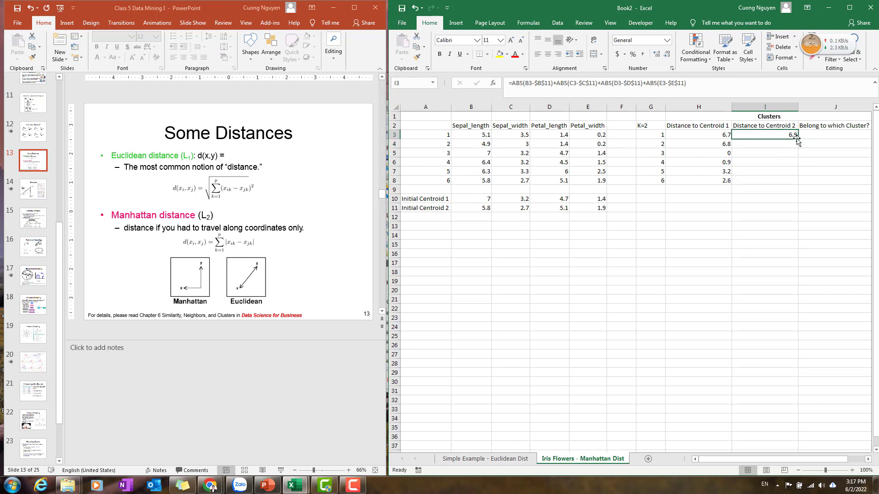
left_click_drag(797, 138, 800, 186)
Enter =IF(H3<I3,1,2) in J3 to assign flower 1 to the nearer cluster.
left_click(847, 138)
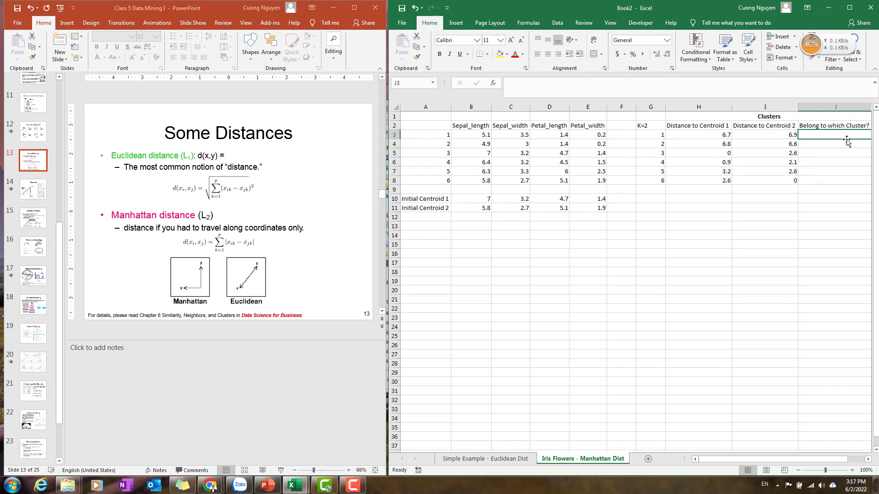
type("=if(")
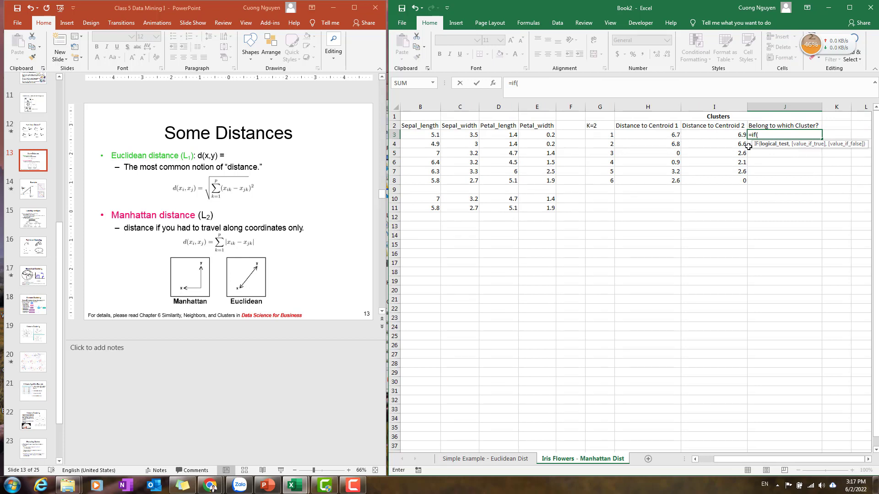
left_click(666, 136)
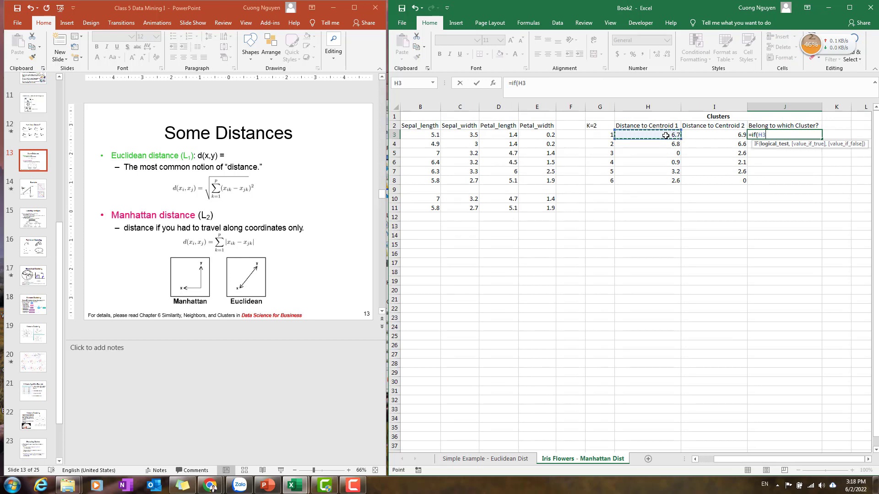
type("<")
left_click(696, 133)
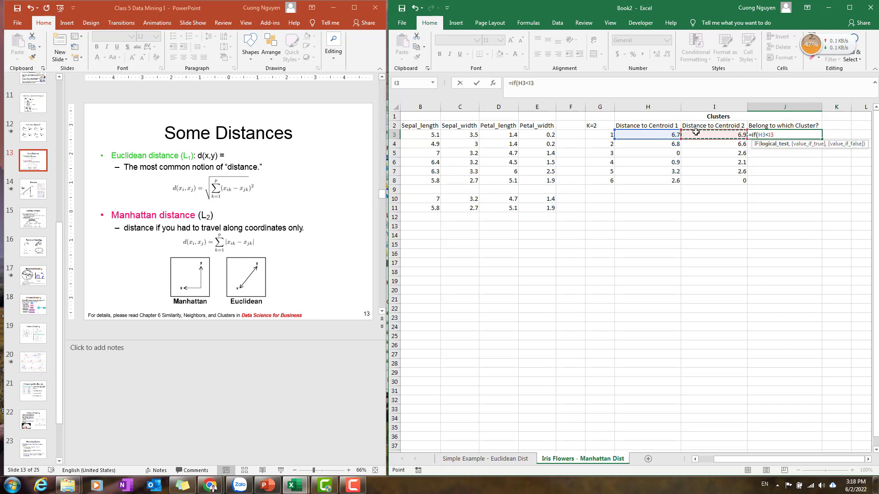
type(",1")
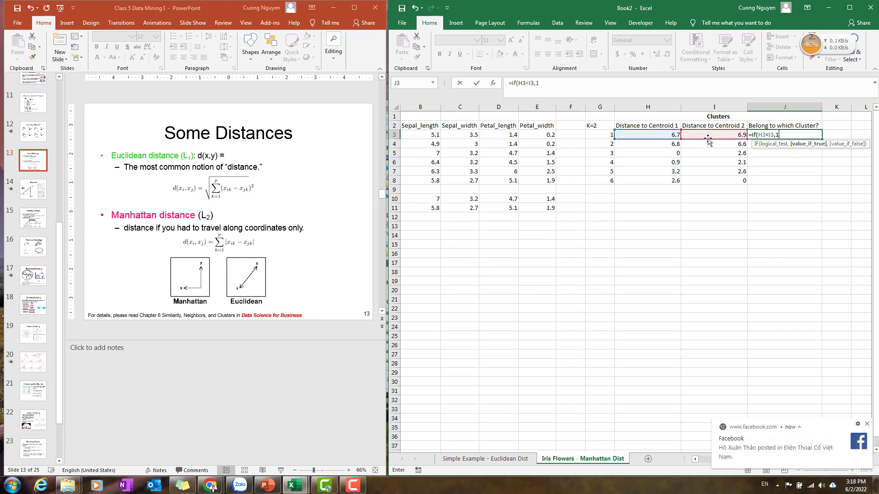
type(",2")
key("Return")
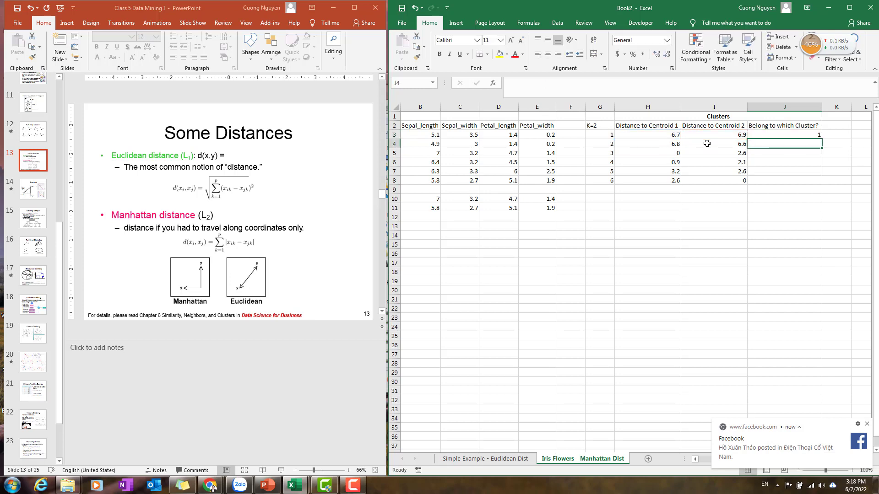
Fill the cluster assignment formula from J3 down to J8.
left_click(664, 136)
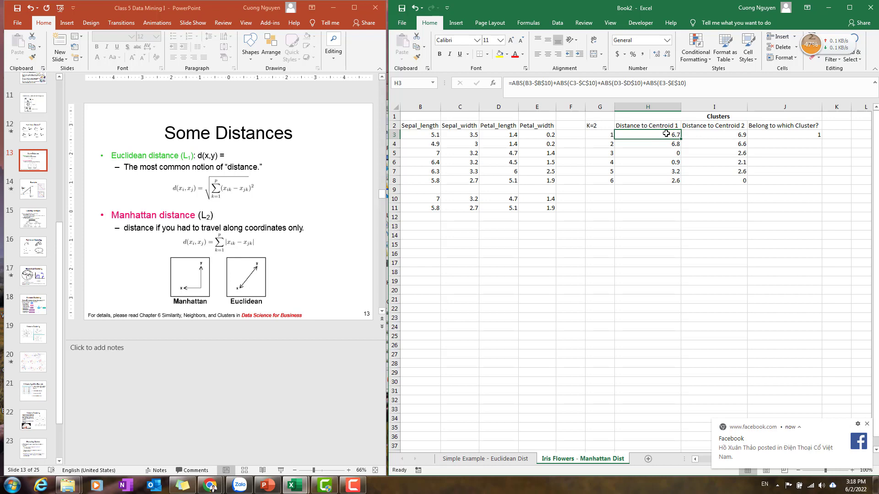
left_click(782, 135)
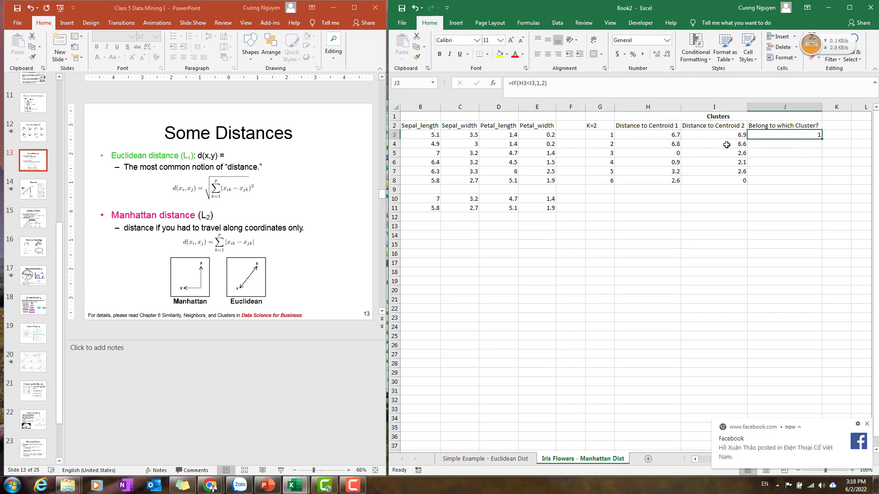
left_click(742, 145)
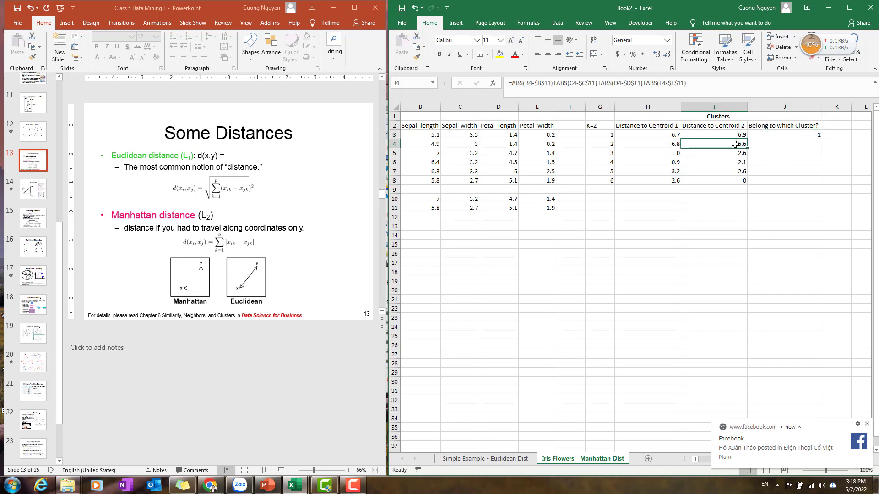
left_click(820, 135)
left_click_drag(823, 140, 820, 149)
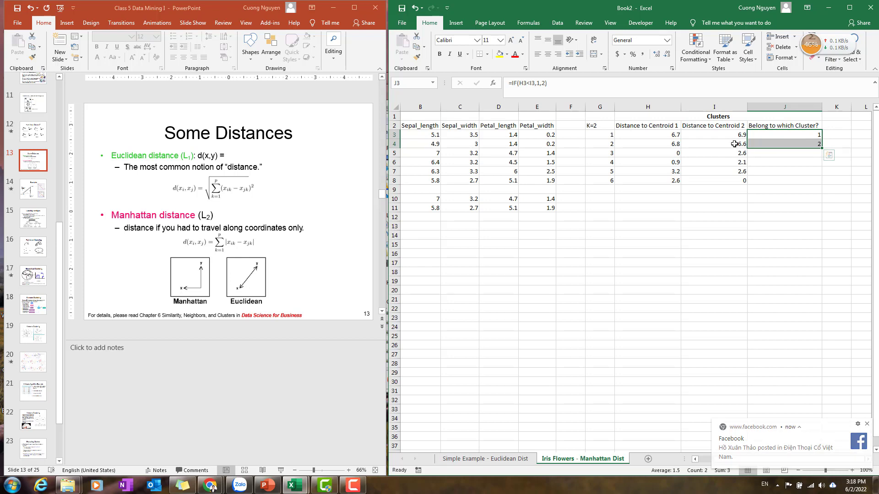
left_click_drag(823, 148, 822, 184)
Copy the K=2 distance table G2:J8 and paste it as values starting at B14.
left_click(736, 226)
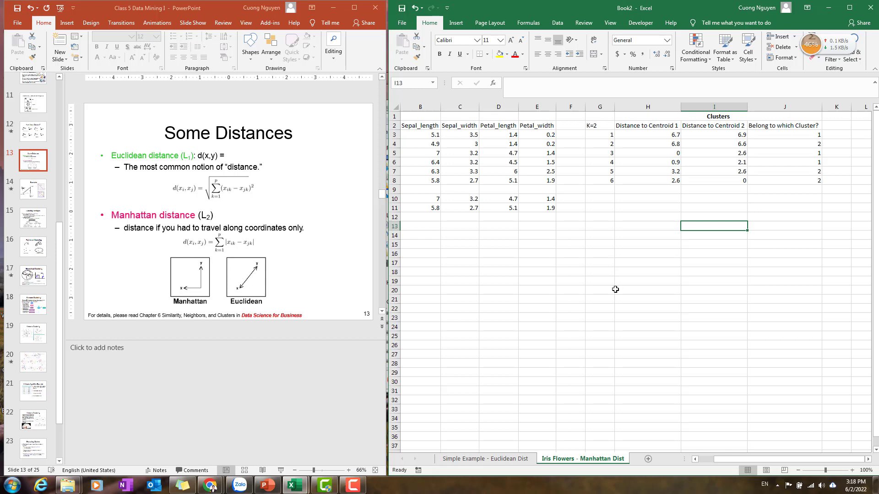
left_click_drag(606, 129, 822, 184)
key("ctrl+c")
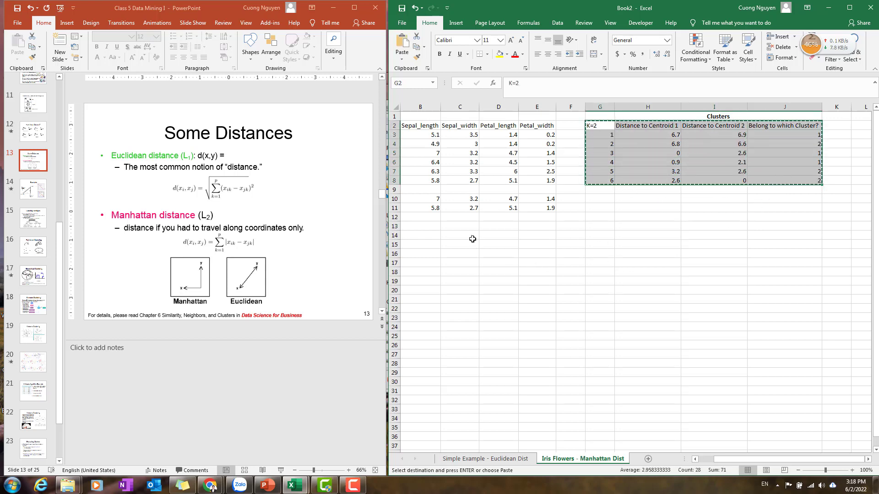
left_click(423, 235)
key("ctrl+v")
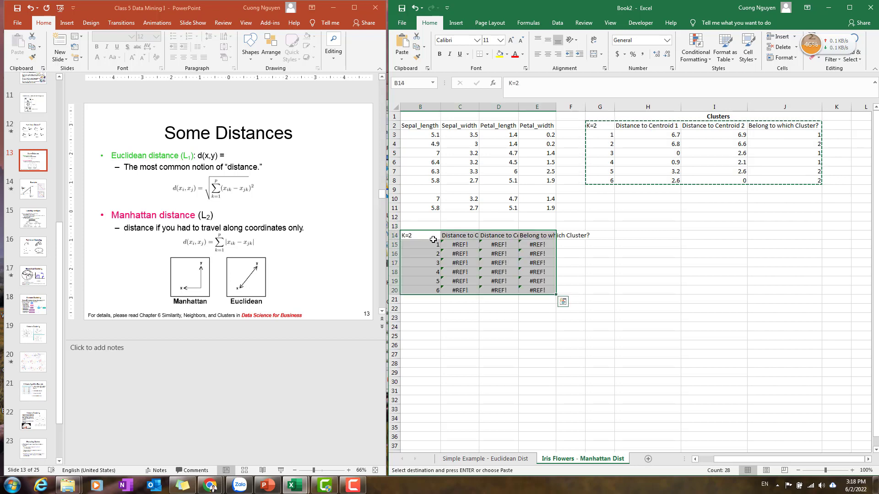
key("ctrl+z")
right_click(423, 234)
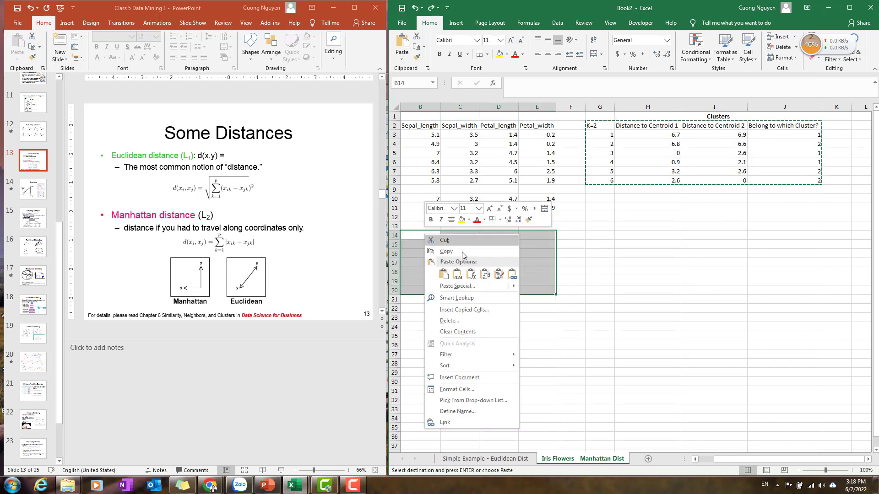
left_click(457, 275)
Label cell B13 as "Iteration 1 (1st trial)".
left_click(418, 227)
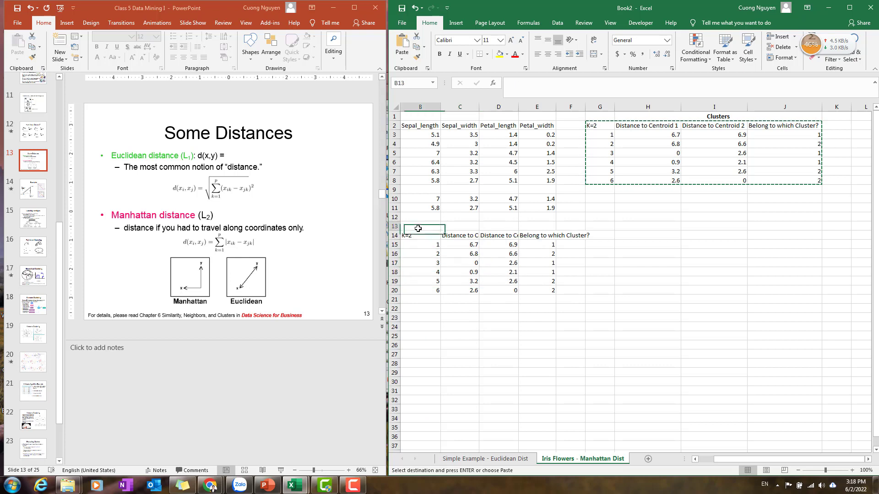
type("Iteration 1 (1st trial")
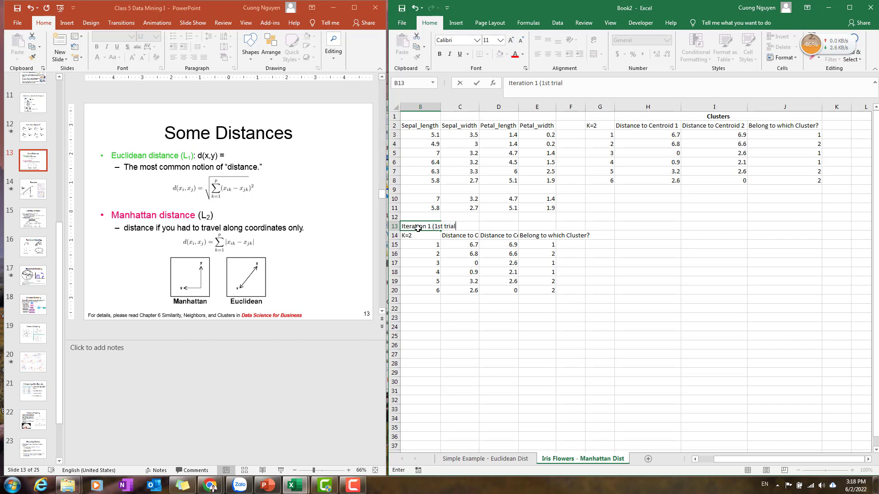
key("Return")
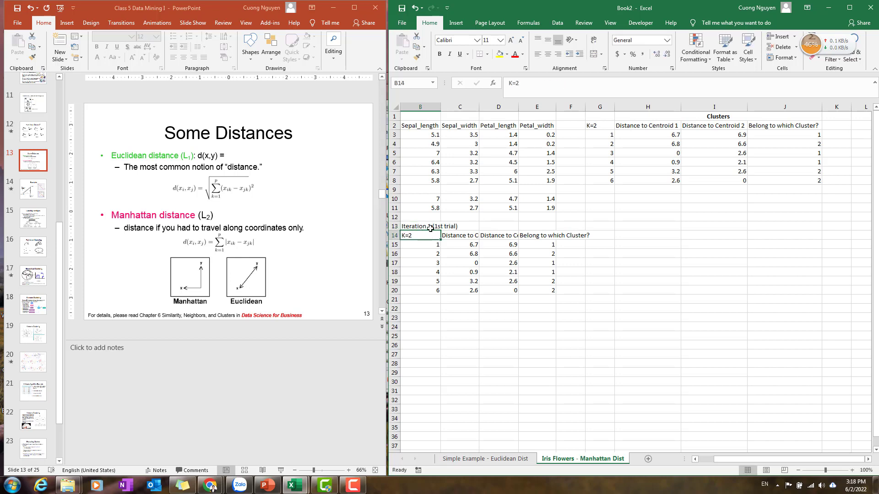
left_click_drag(430, 228, 548, 293)
key("ctrl+c")
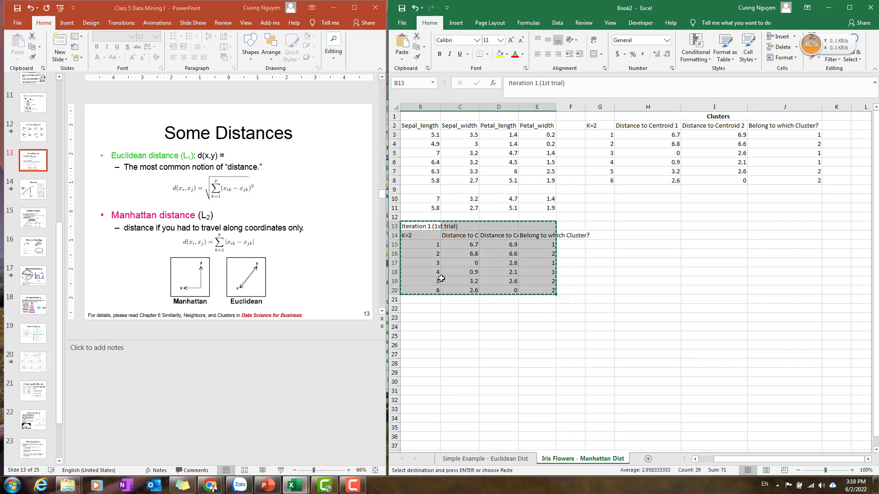
left_click(421, 255)
left_click(425, 226)
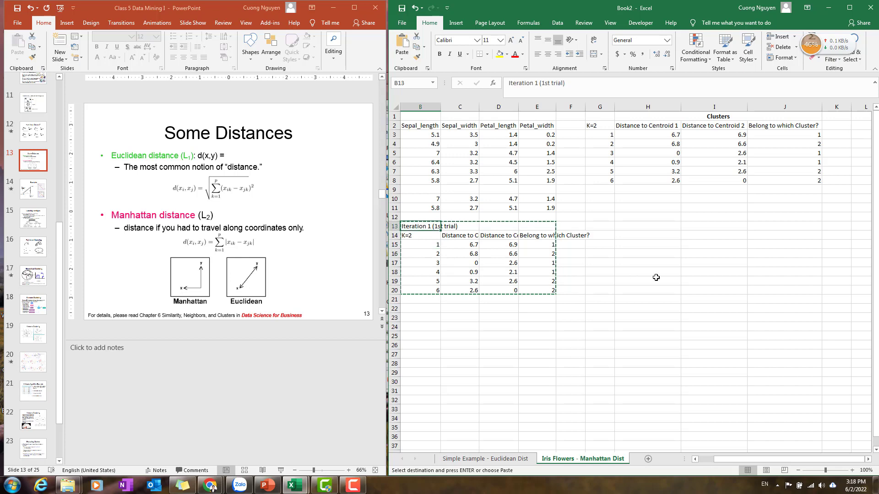
left_click(657, 280)
left_click(650, 247)
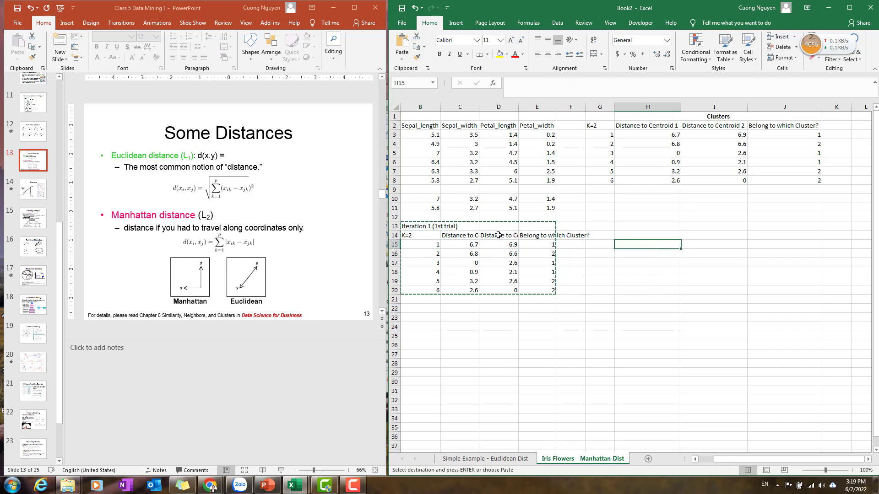
Highlight flowers 1, 3 and 4 (cells A3, A5 and A6) with a yellow fill as the cluster 1 members.
left_click_drag(731, 459, 669, 460)
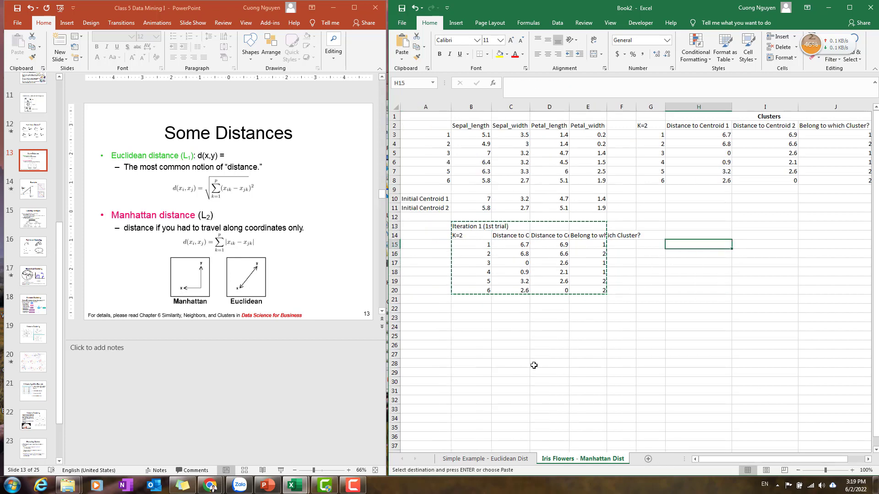
left_click(502, 355)
left_click(465, 316)
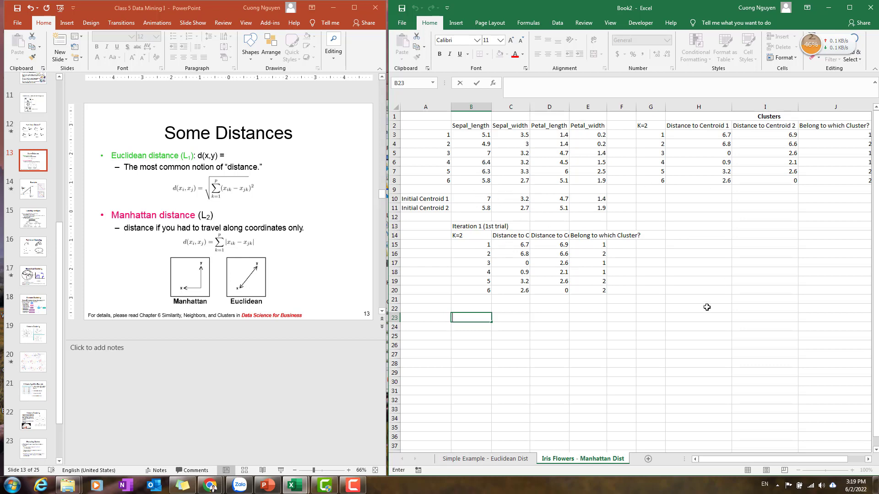
left_click(600, 246)
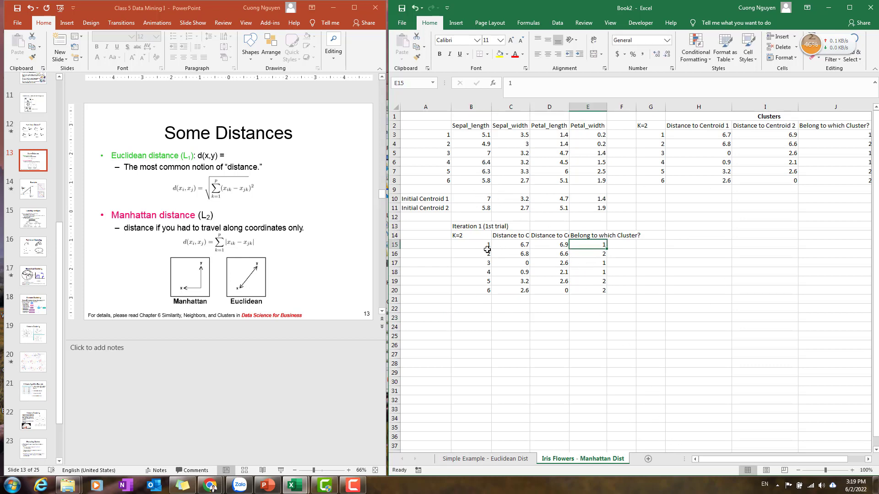
left_click_drag(476, 246, 601, 246)
left_click_drag(482, 263, 591, 273)
left_click(446, 134)
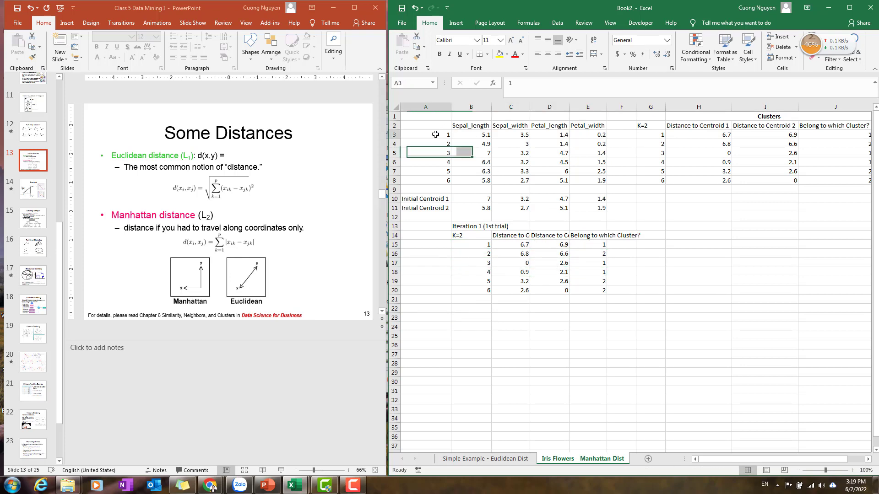
left_click(500, 57)
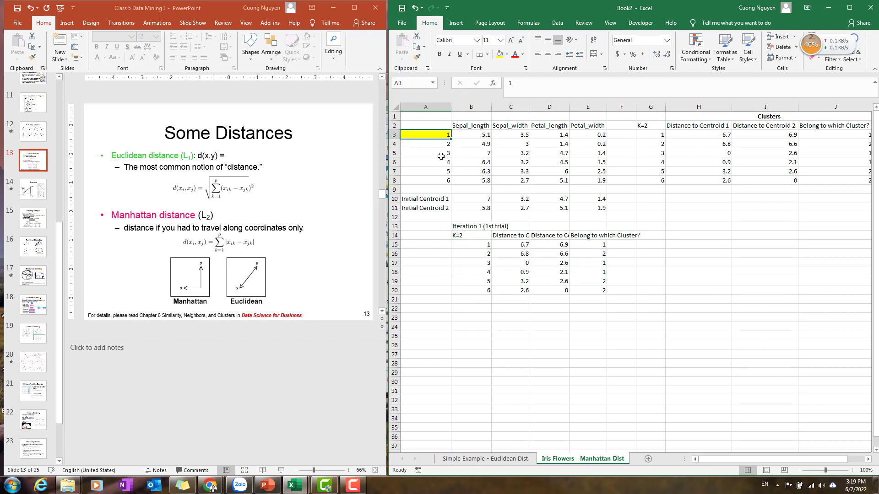
left_click_drag(441, 156, 443, 163)
left_click(500, 55)
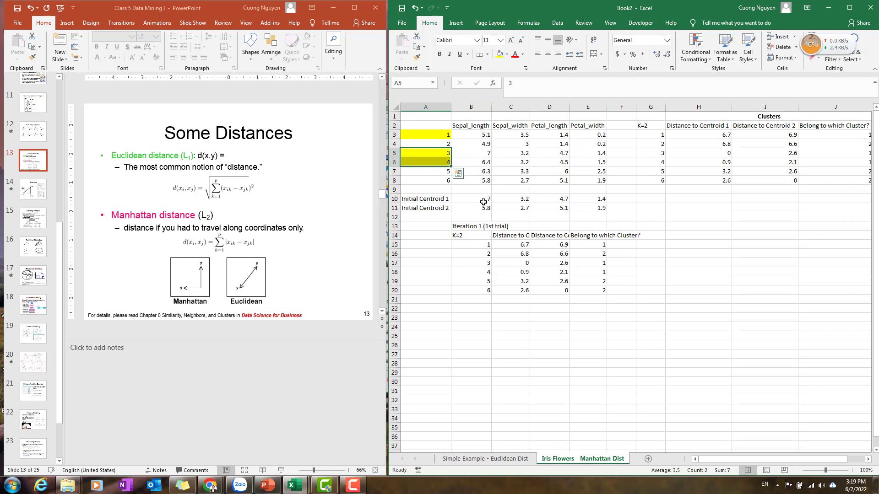
Enter =AVERAGE(B3,B5,B6) in B10 to compute the new centroid 1 sepal length.
left_click(483, 202)
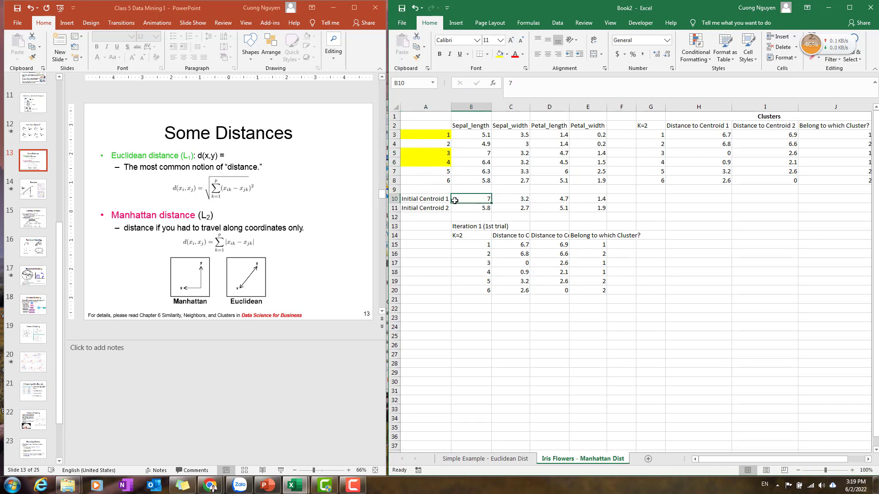
type("=aver")
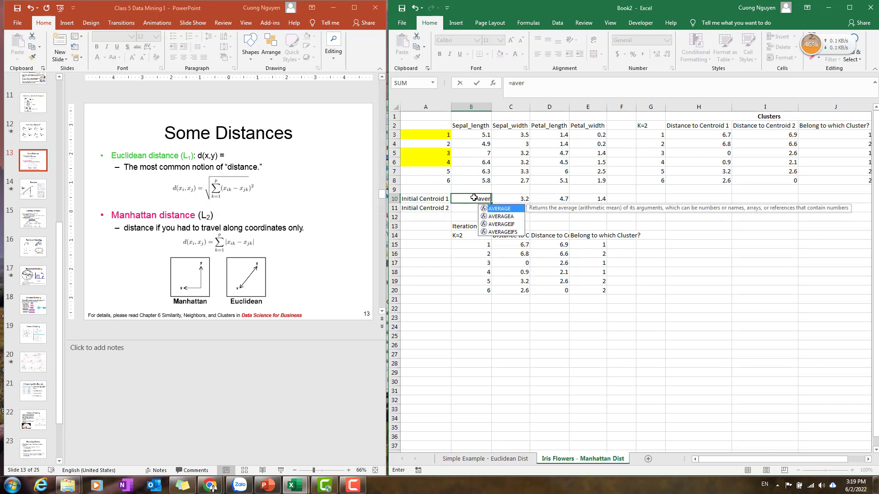
type("age(")
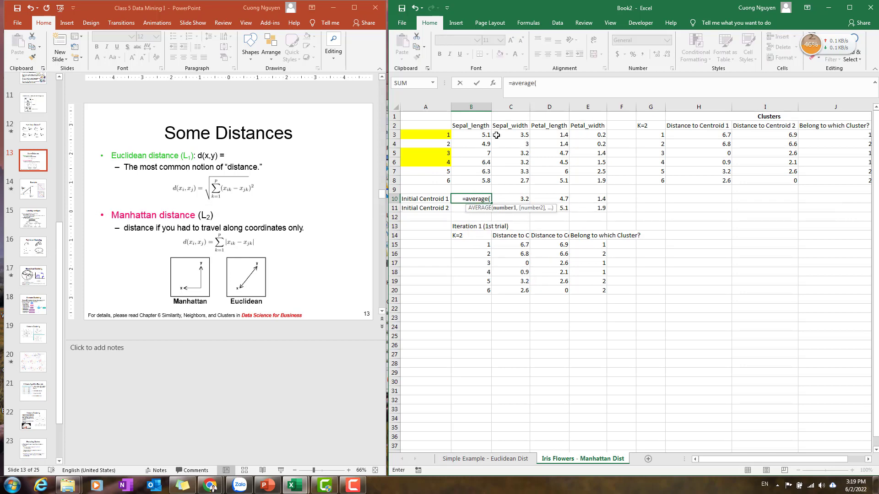
left_click(466, 135)
type(",")
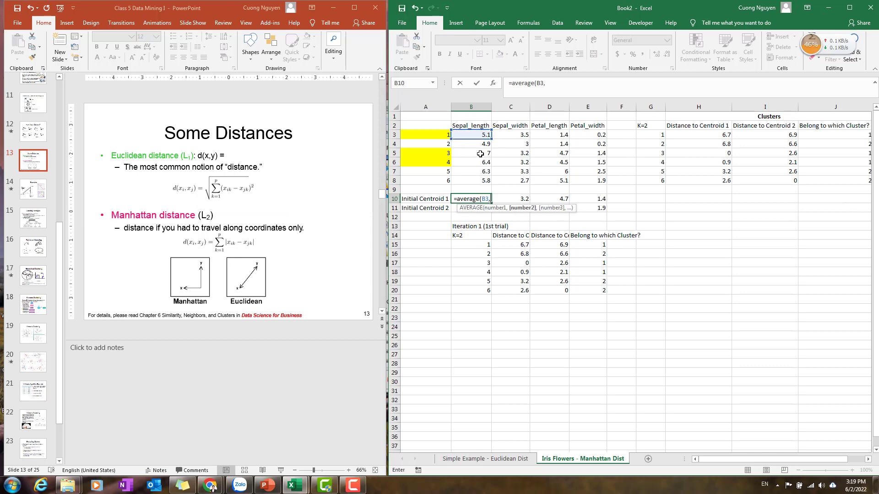
left_click(481, 154)
type(",")
left_click(484, 163)
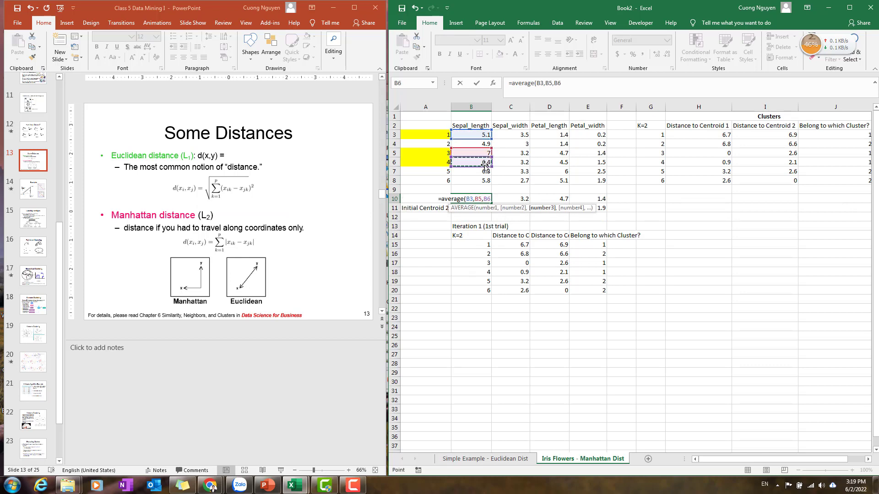
key("Return")
Clear the old centroid values in C10:E11 and B11.
left_click_drag(506, 199, 578, 207)
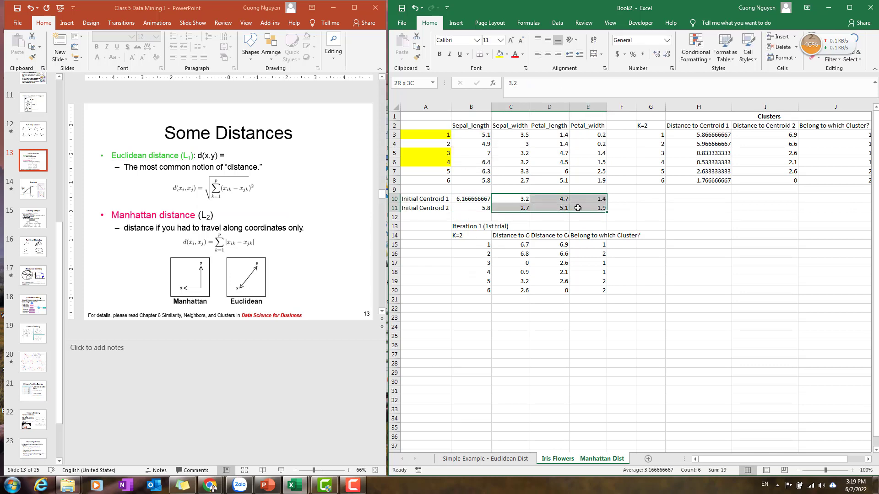
key("Delete")
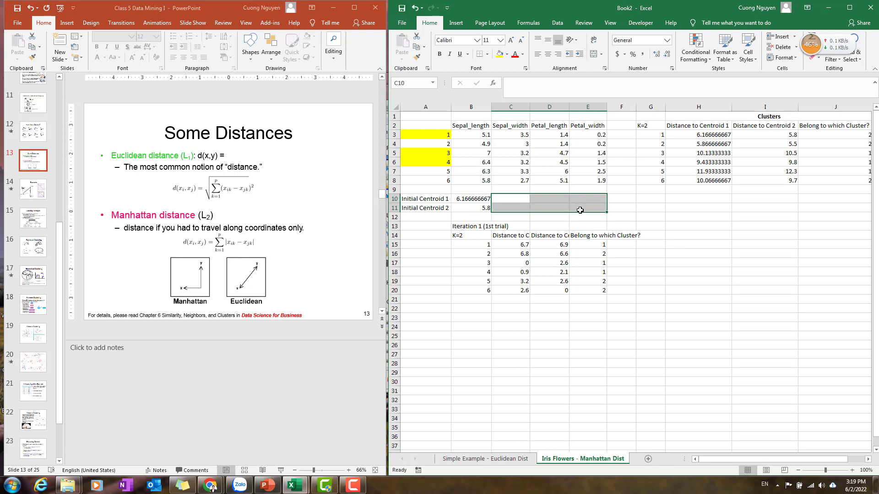
left_click(478, 207)
Fill the B10 average formula across to E10.
left_click(483, 199)
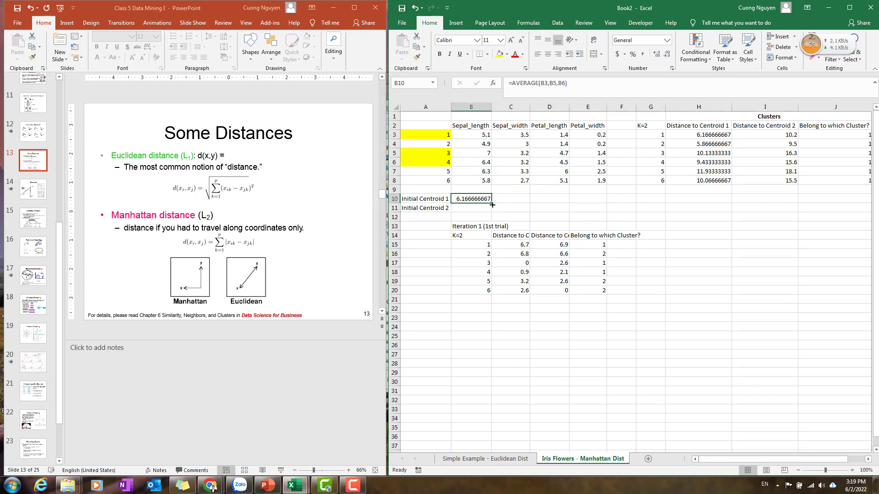
left_click_drag(492, 204, 595, 201)
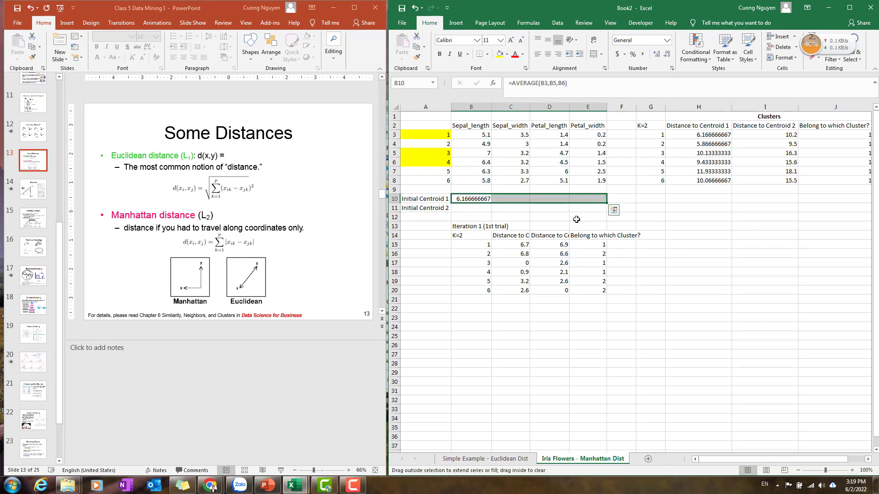
Enter =AVERAGE(B4,B7,B8) in B11 to compute the new centroid 2 sepal length.
left_click(475, 208)
type("=av")
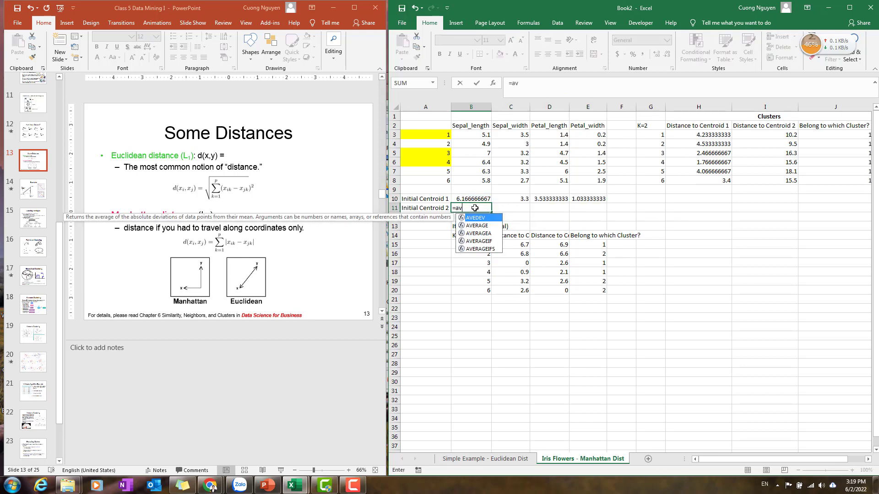
type("erage(")
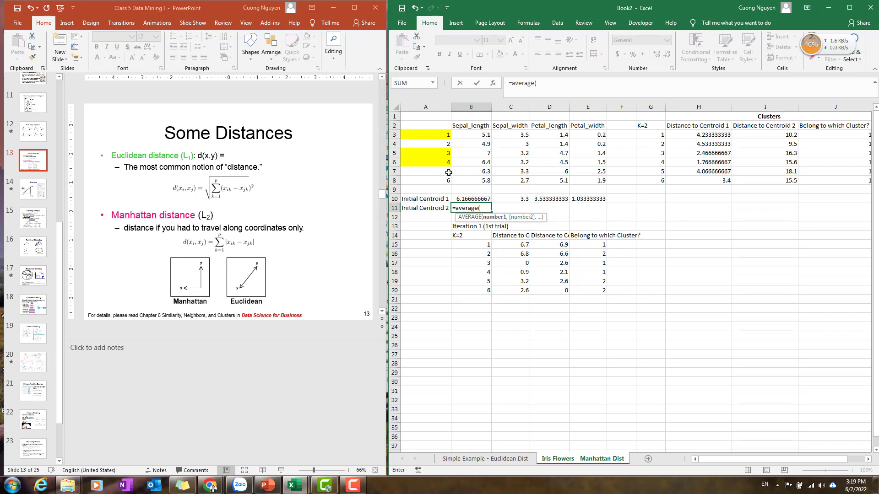
left_click(483, 144)
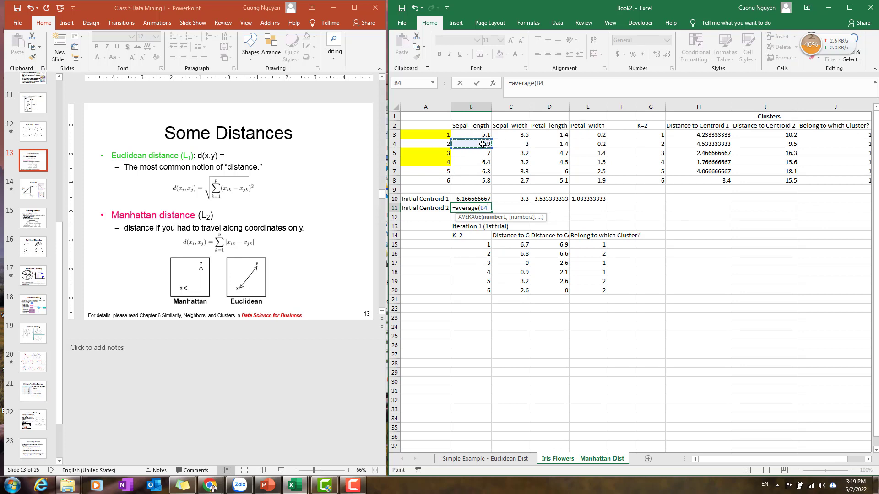
type(",")
left_click(485, 171)
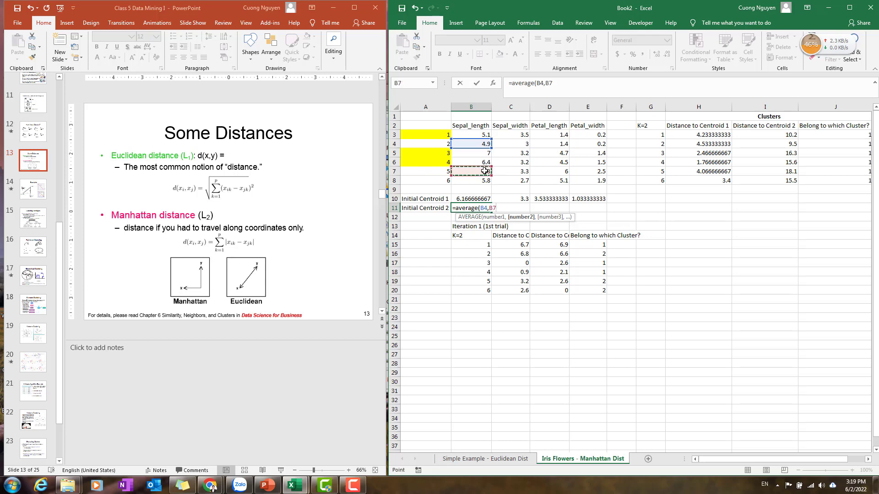
type(",")
left_click(485, 180)
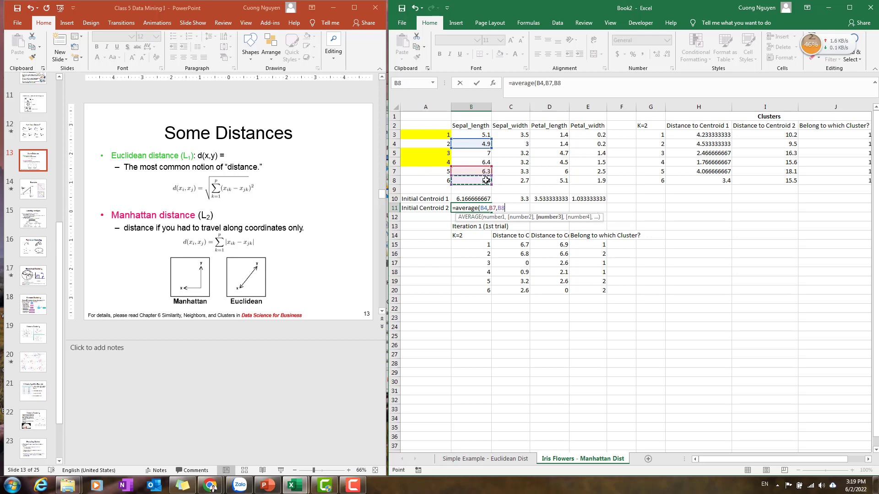
key("Return")
Fill the B11 average formula across to E11.
left_click(476, 207)
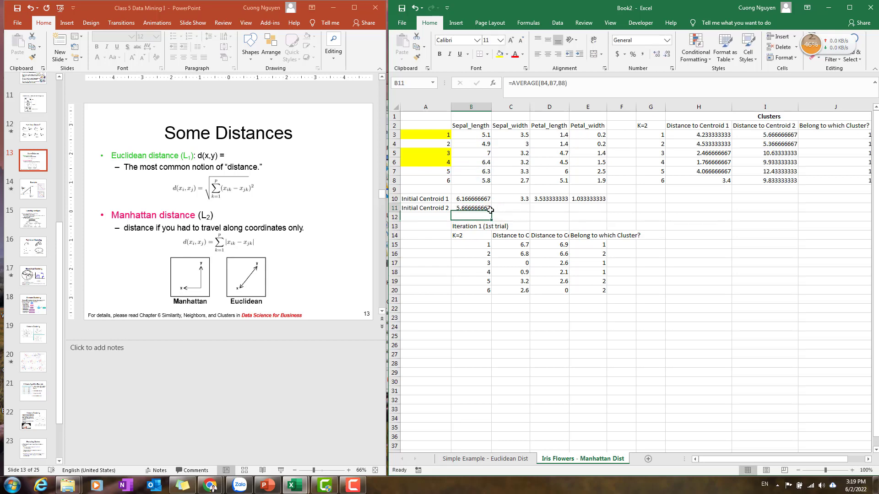
left_click_drag(492, 212, 606, 212)
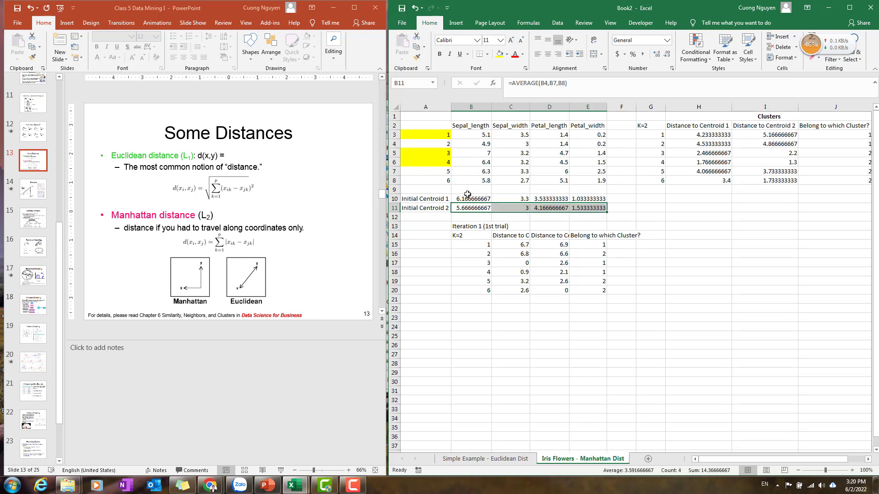
Copy the updated distance table G2:J8 and paste it as values starting at A22.
left_click_drag(735, 457, 787, 460)
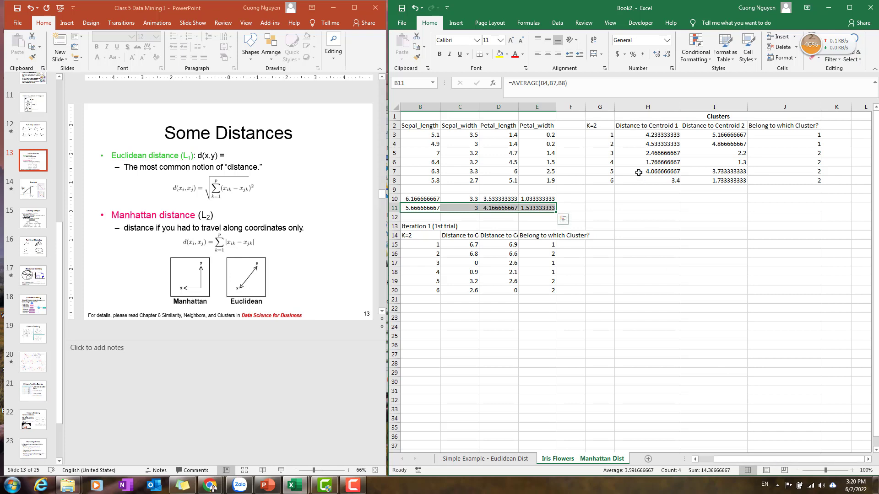
key("ctrl+v")
left_click_drag(603, 122, 780, 180)
key("ctrl+c")
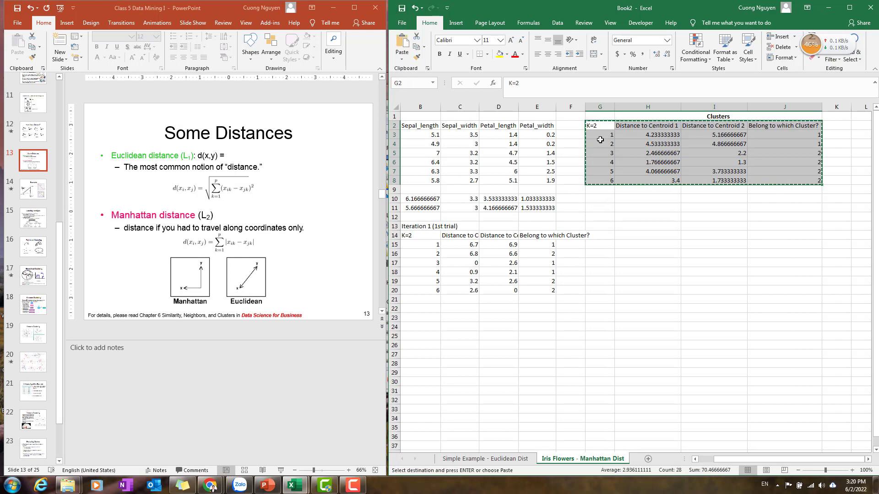
left_click(606, 144)
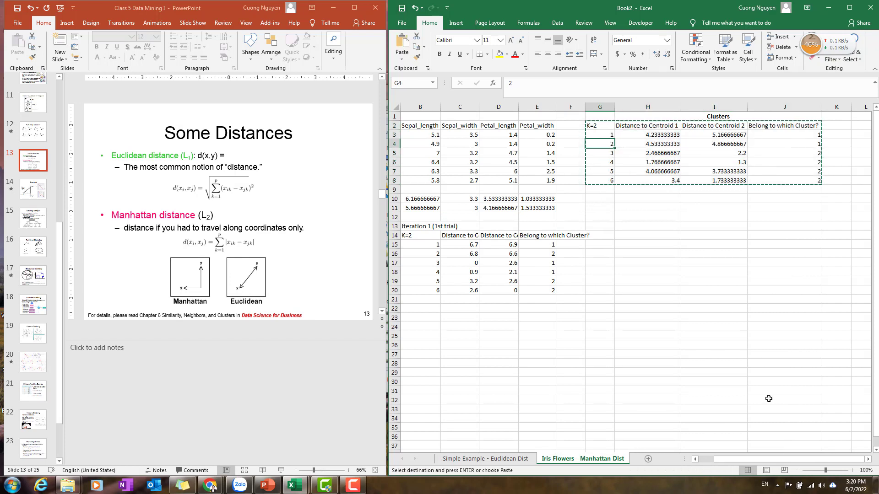
left_click(694, 459)
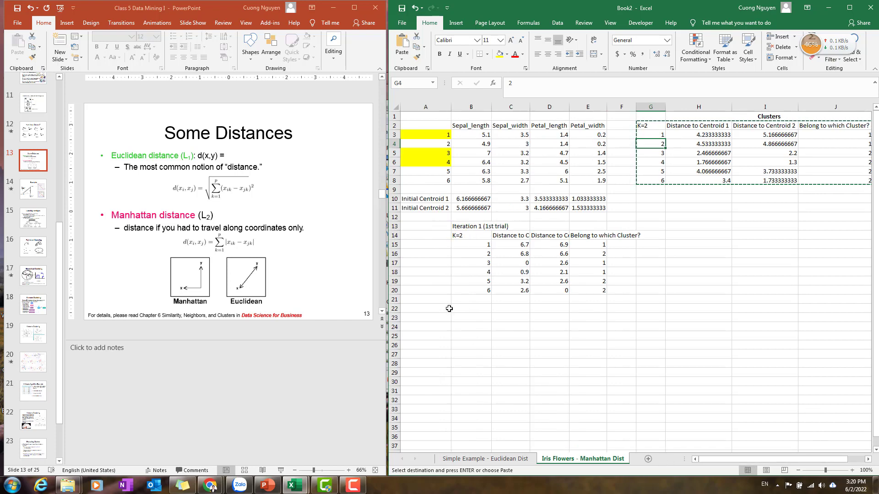
left_click(424, 309)
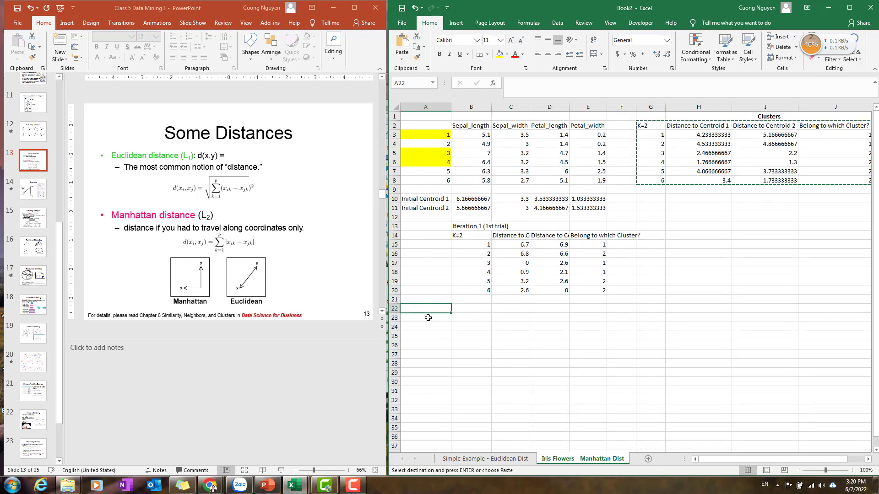
right_click(428, 318)
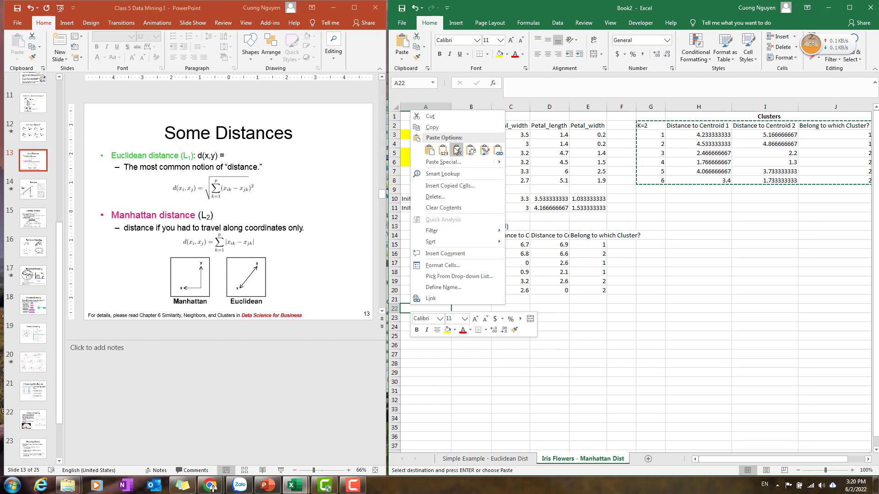
left_click(457, 150)
left_click(435, 299)
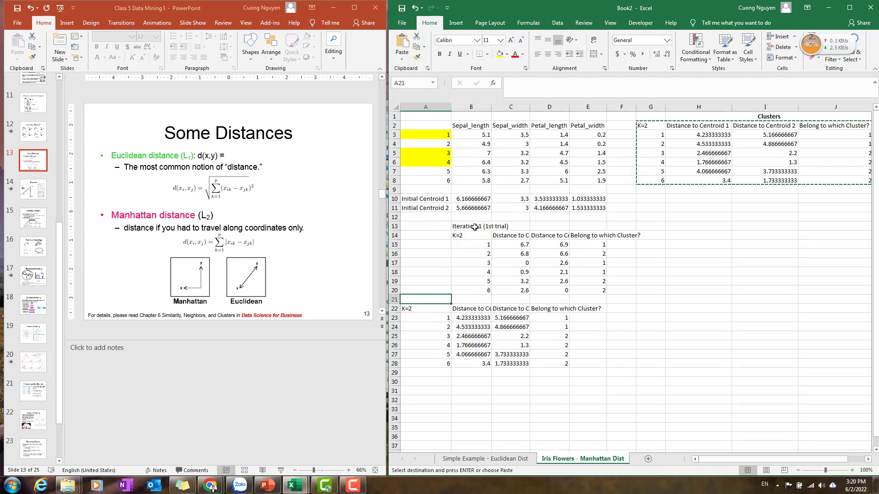
Move the Iteration 1 table from B13:E20 one column left so it starts at A13.
left_click_drag(429, 308, 559, 364)
left_click_drag(425, 226, 600, 291)
key("ctrl+x")
left_click(432, 226)
key("ctrl+v")
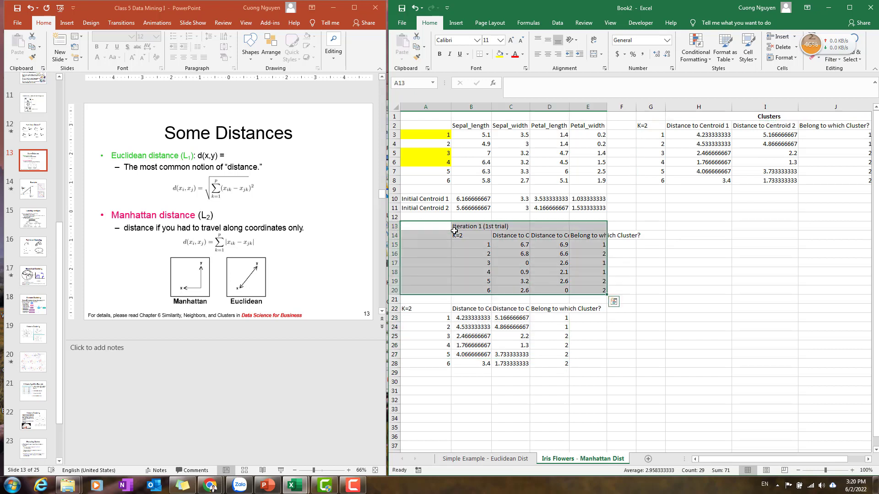
left_click_drag(473, 227, 604, 290)
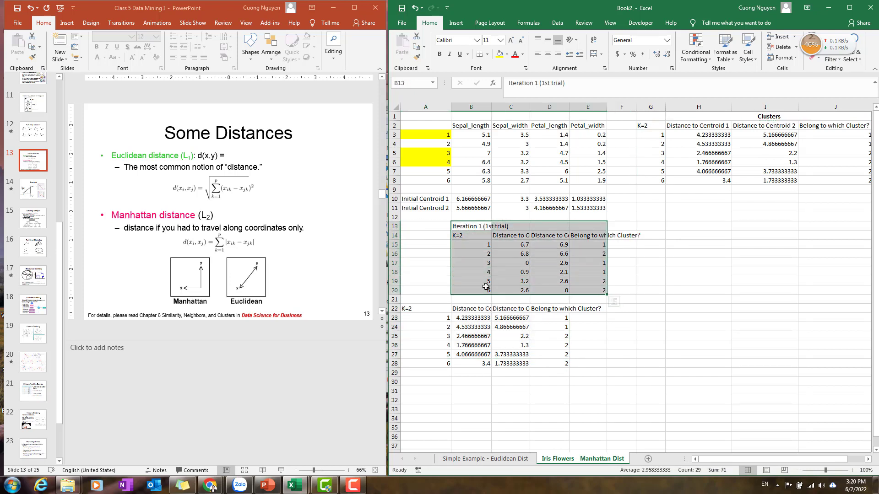
key("ctrl+x")
left_click(426, 228)
key("ctrl+v")
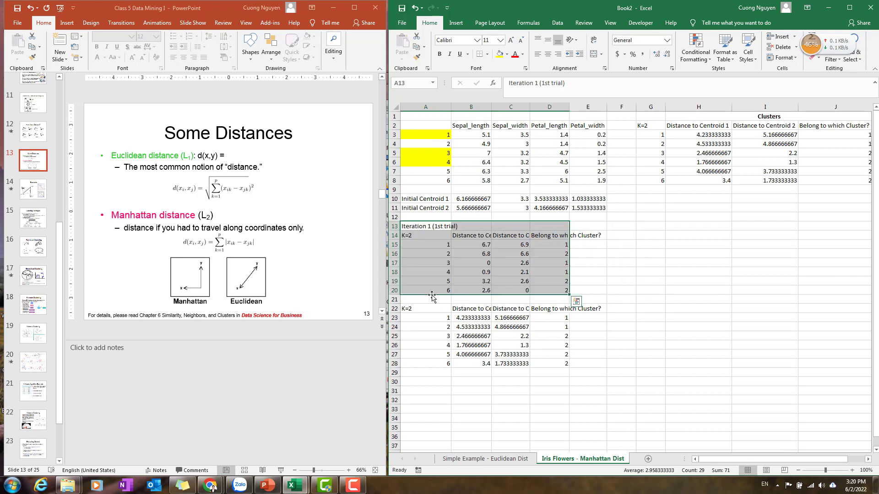
Copy the Iteration 1 label to A21 and rename it Iteration 2 (2nd trial).
left_click(435, 226)
key("ctrl+c")
left_click(436, 299)
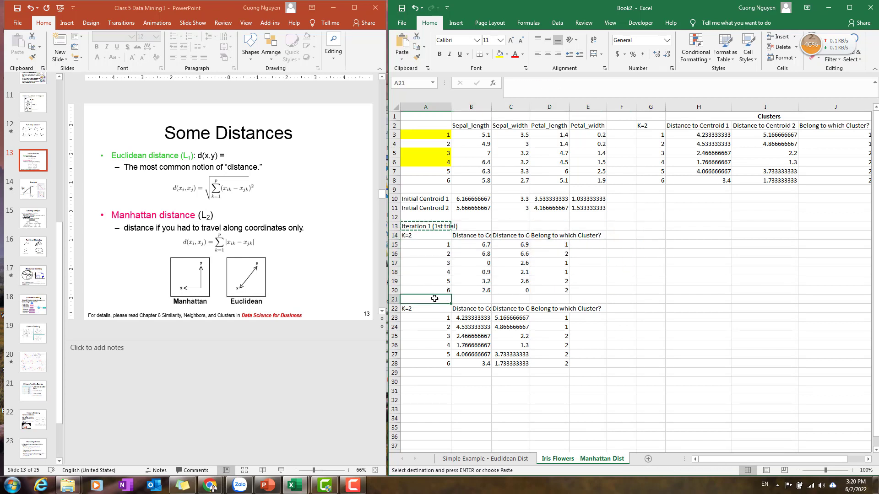
key("ctrl+v")
key("Escape")
double_click(432, 300)
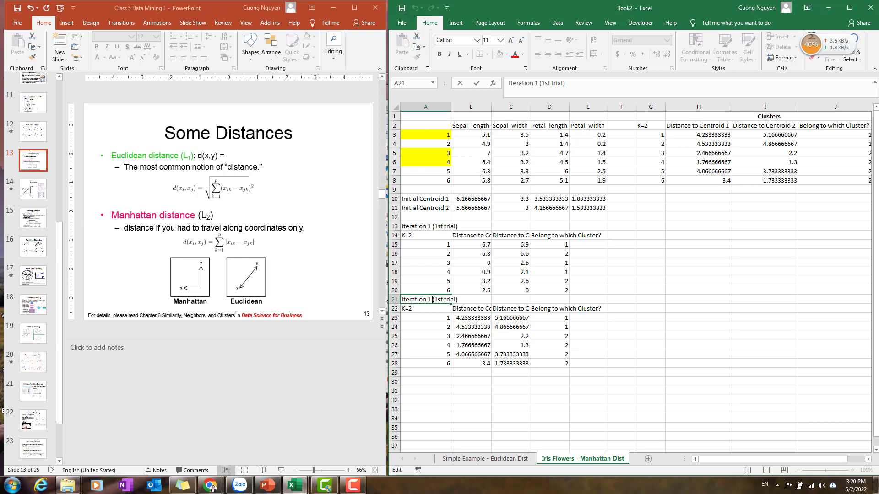
key("BackSpace")
type("2")
key("BackSpace")
key("BackSpace")
key("BackSpace")
type("2nd")
key("Return")
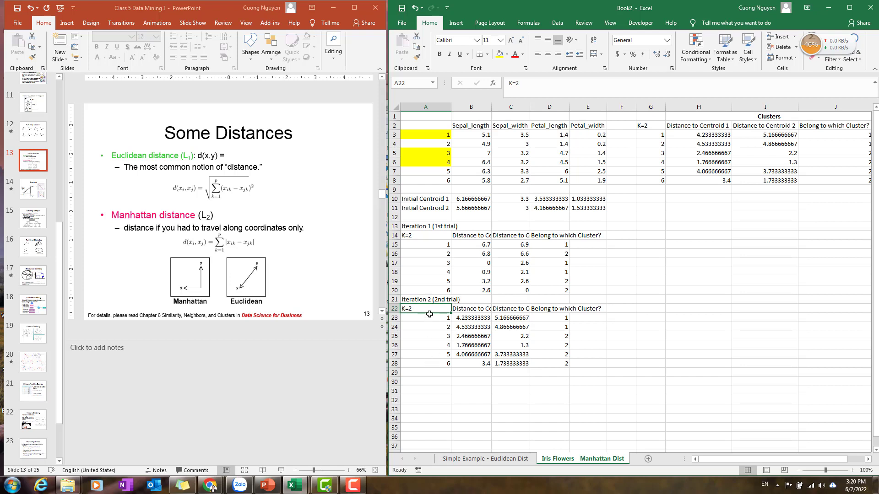
Change the yellow highlight so only flowers 1 and 2 in A3:A4 are filled yellow.
left_click(488, 209)
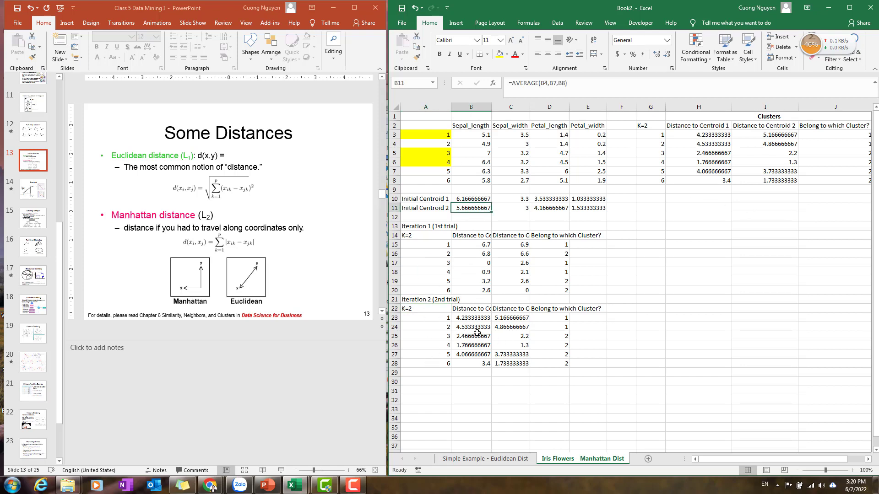
left_click_drag(425, 134, 427, 162)
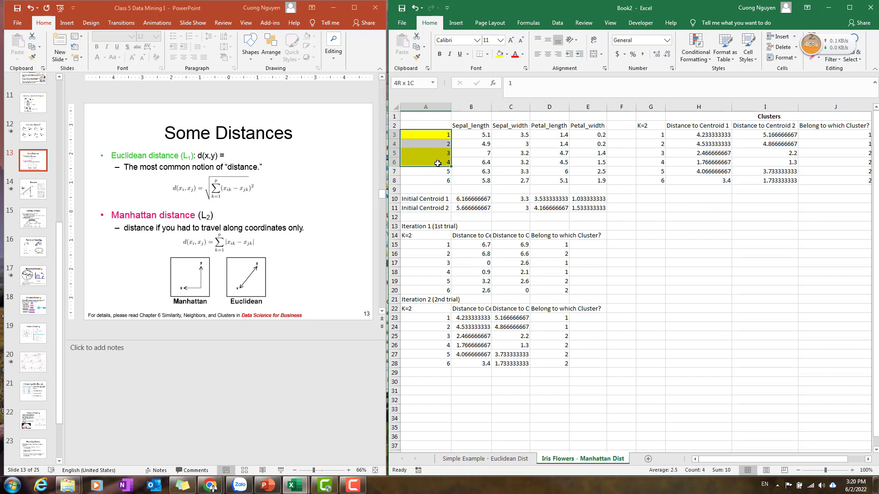
left_click(506, 54)
left_click(519, 136)
left_click_drag(426, 135, 426, 144)
left_click(508, 55)
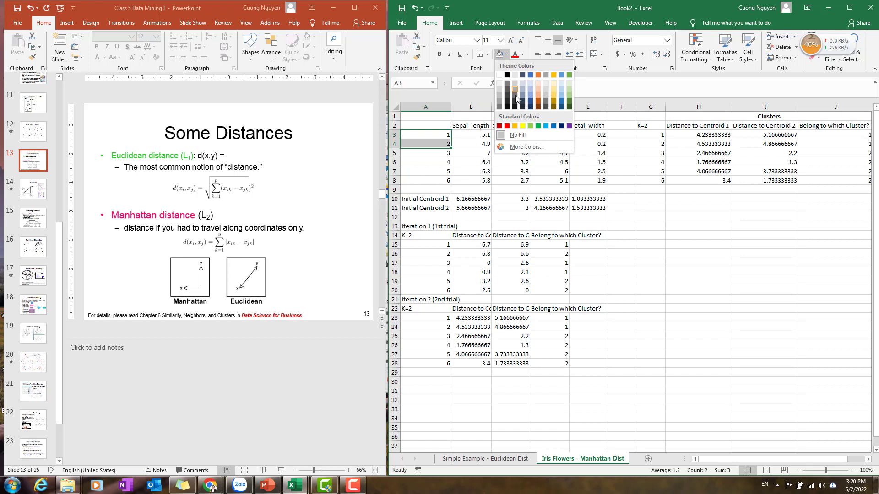
left_click(524, 128)
left_click(547, 184)
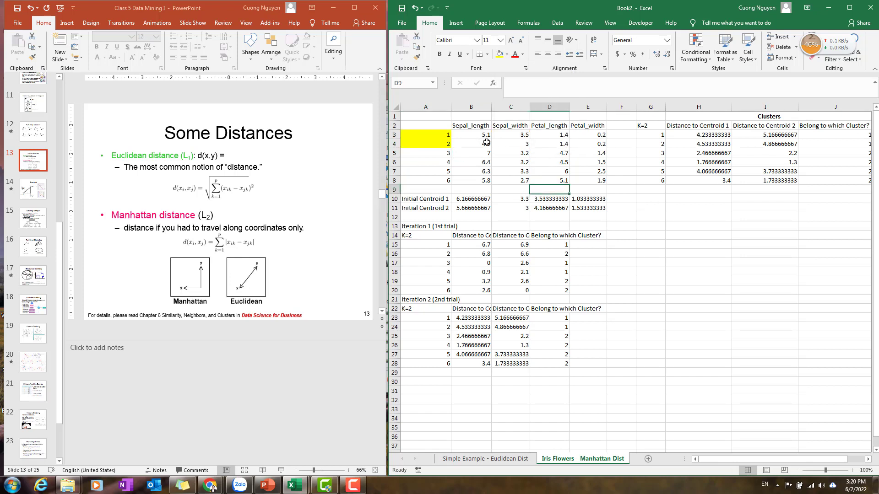
Enter =AVERAGE(B3:B4) in B10 for the new centroid 1 and fill it across to E10.
left_click(474, 198)
type("=average")
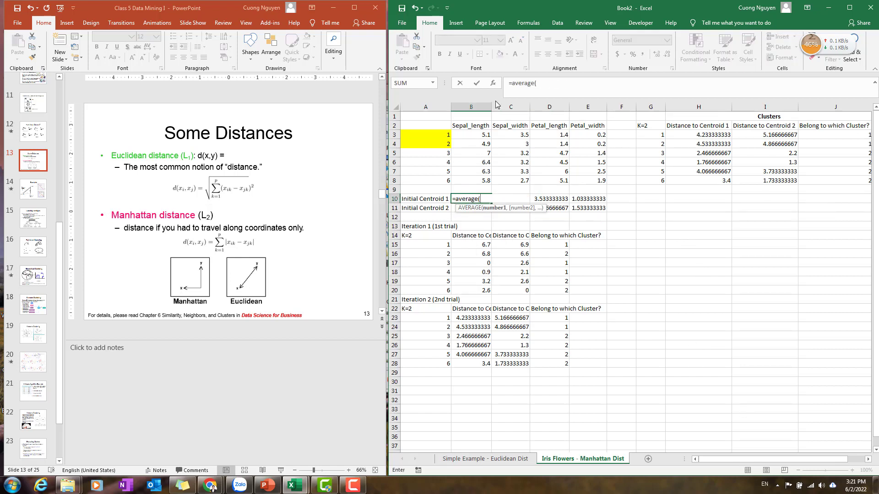
type("(")
left_click_drag(471, 132, 478, 146)
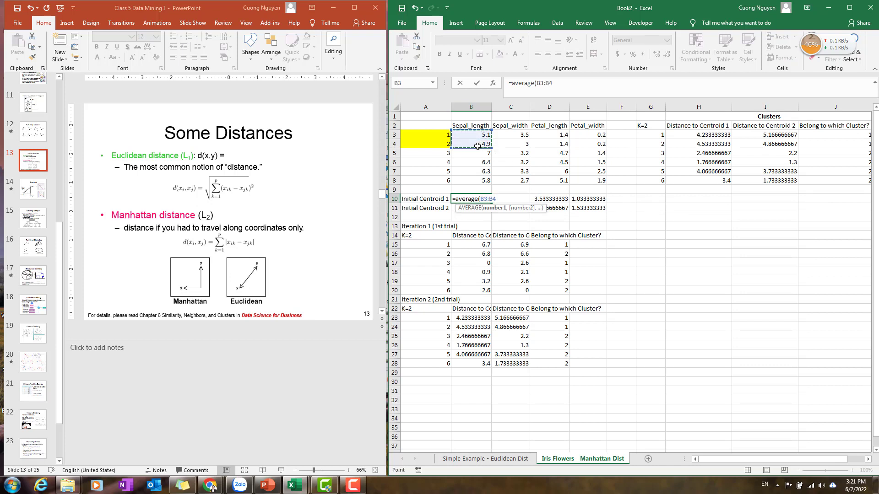
key("Return")
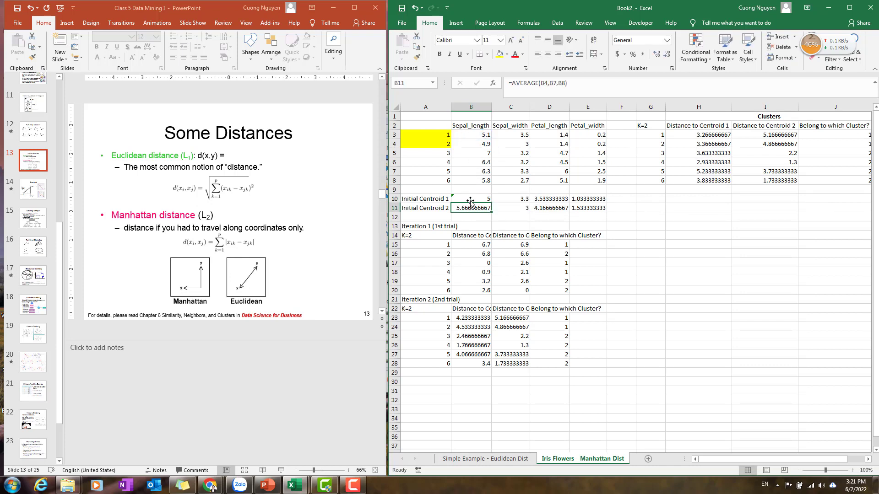
left_click(471, 201)
left_click_drag(491, 204, 606, 205)
Enter =AVERAGE(B5:B8) in B11 for the new centroid 2 and fill it across to E11.
left_click(482, 208)
type("=avera")
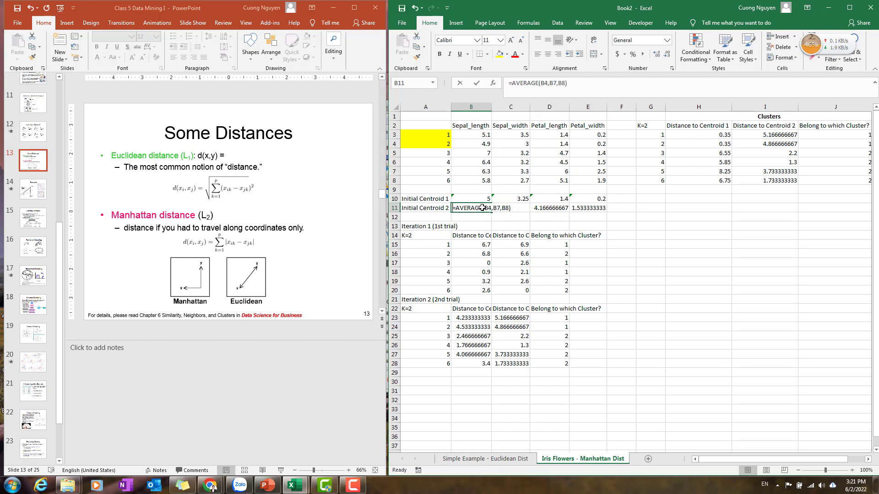
type("ge(")
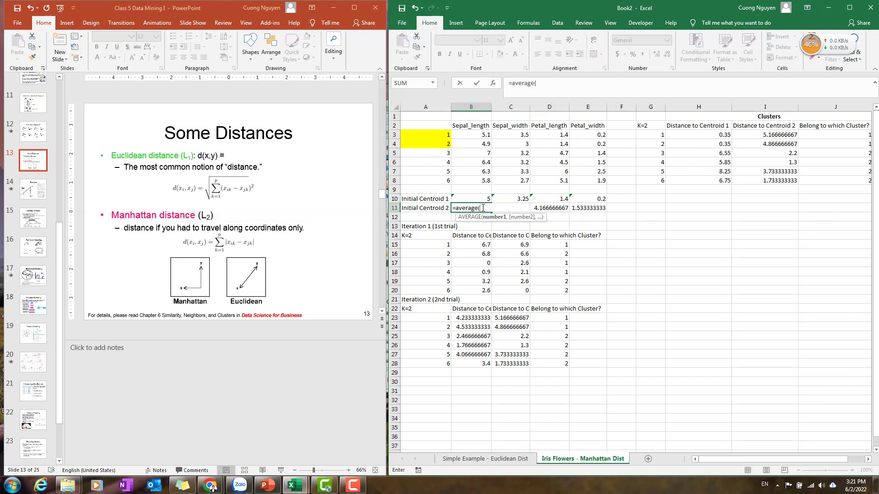
left_click_drag(481, 152, 483, 181)
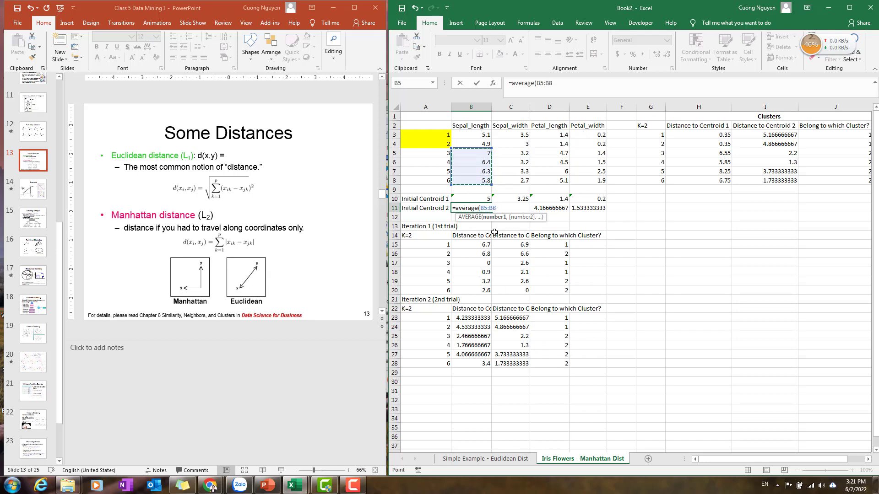
key("Return")
left_click(472, 208)
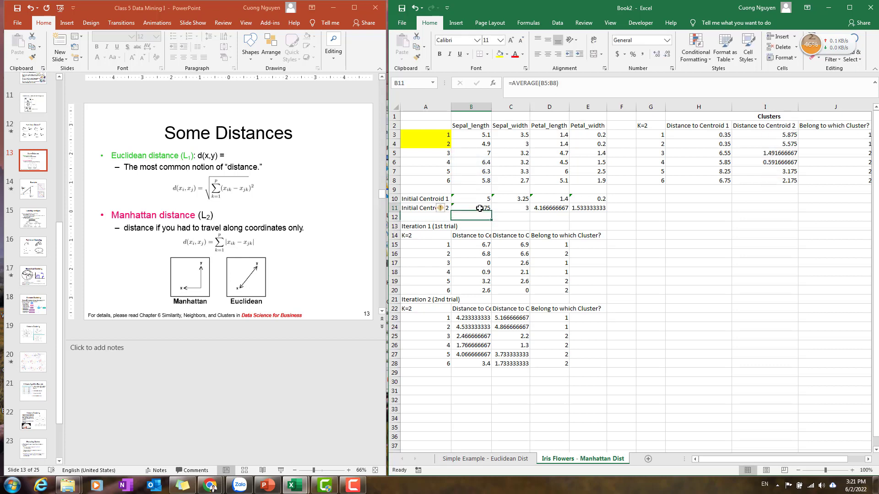
left_click_drag(491, 213, 595, 211)
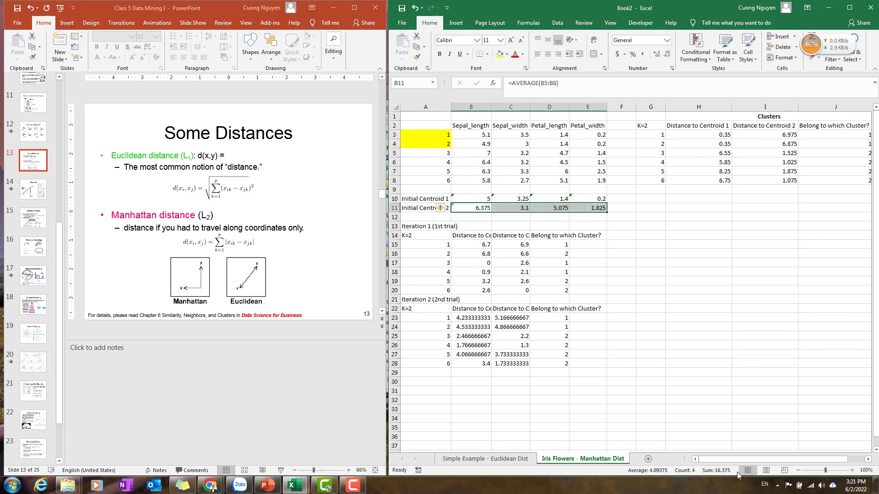
Copy the updated distance table G2:J8 and paste it as values starting at A30.
left_click_drag(752, 460, 779, 457)
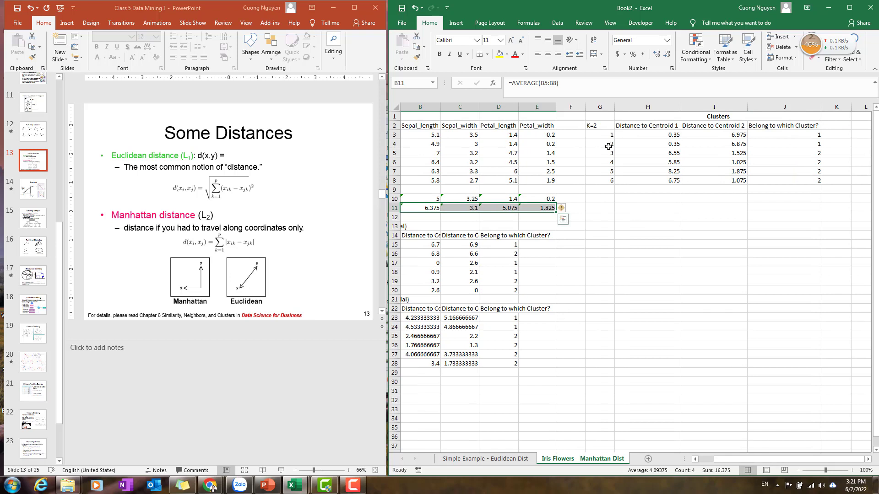
left_click_drag(595, 125, 801, 181)
key("ctrl+c")
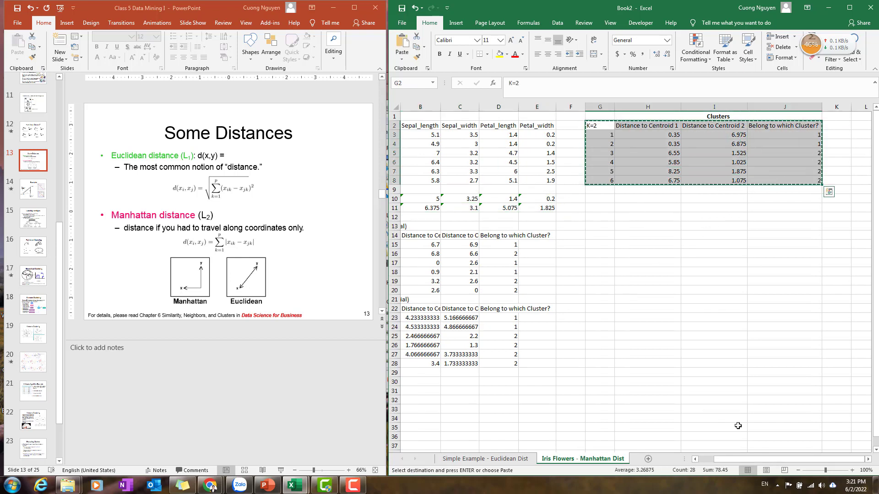
left_click_drag(762, 460, 709, 453)
right_click(418, 383)
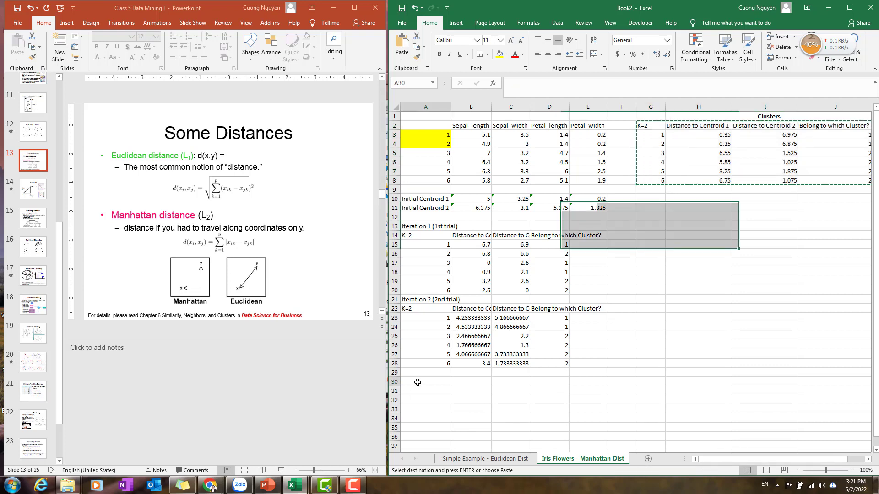
left_click(451, 228)
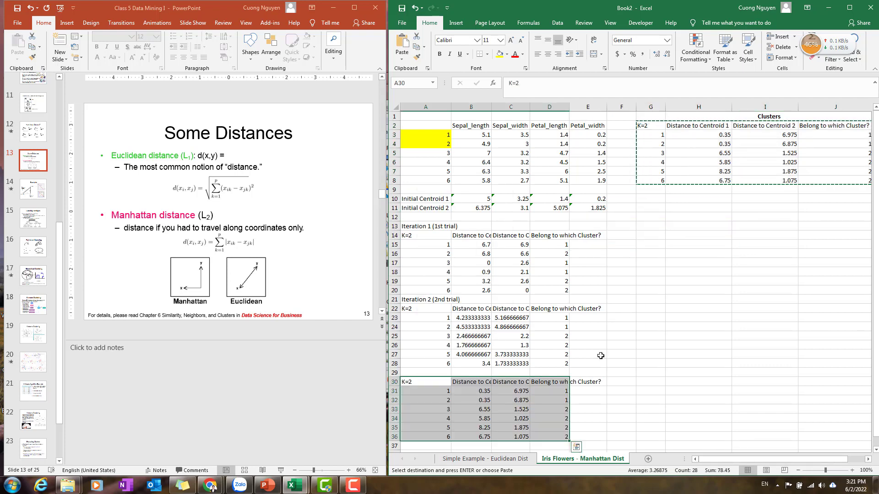
left_click(614, 354)
scroll(431, 371, "down", 1)
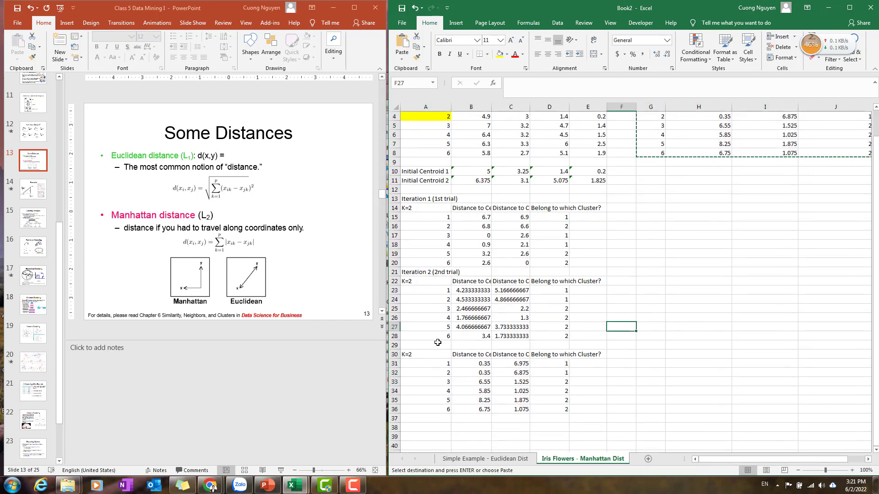
Copy the Iteration 2 label to A29 and rename it Iteration 3 (3rd trial).
left_click(418, 274)
key("ctrl+c")
left_click(426, 346)
key("ctrl+v")
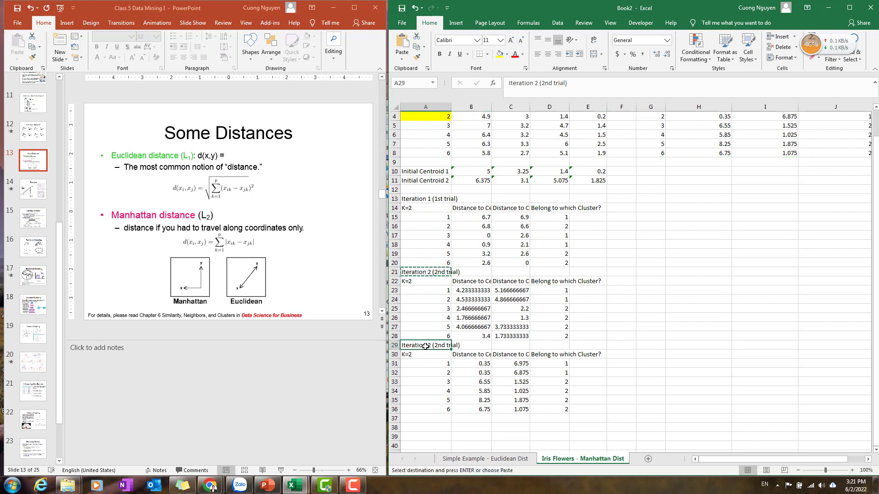
double_click(431, 345)
key("BackSpace")
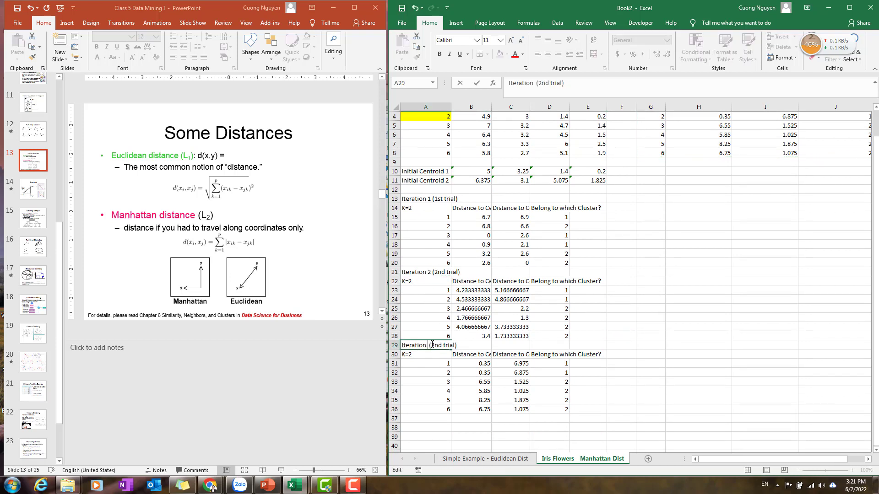
type("3")
key("BackSpace")
key("BackSpace")
key("BackSpace")
type("3rd")
key("Return")
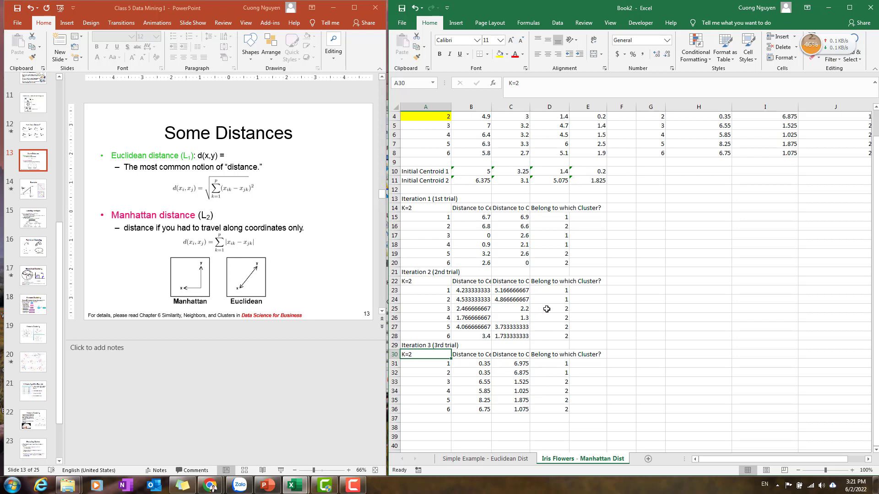
Highlight flowers 1 and 2 in yellow in A23:A24 and A31:A32.
mouse_move(437, 287)
left_mouse_down()
mouse_move(471, 292)
mouse_move(437, 298)
left_mouse_up()
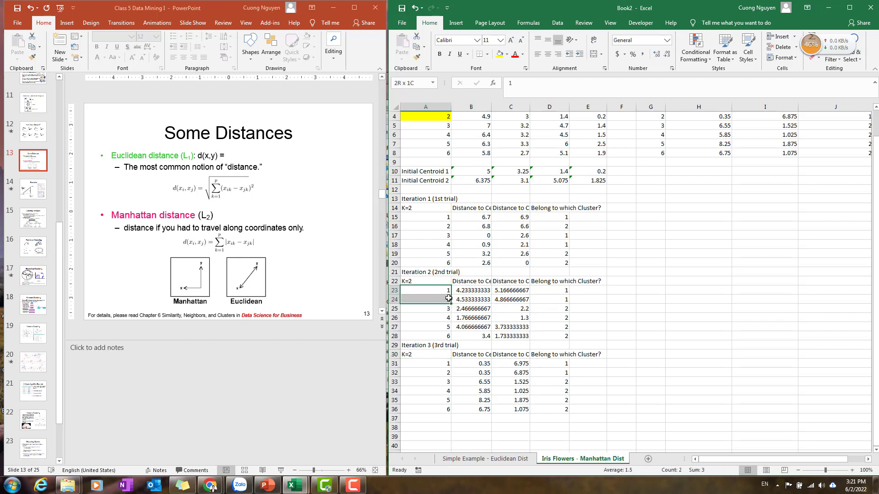
left_click(499, 54)
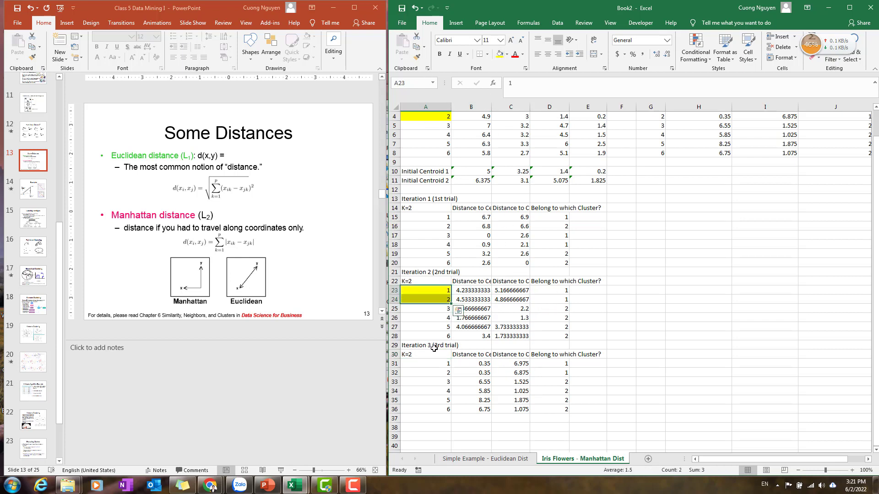
left_click_drag(562, 293, 564, 301)
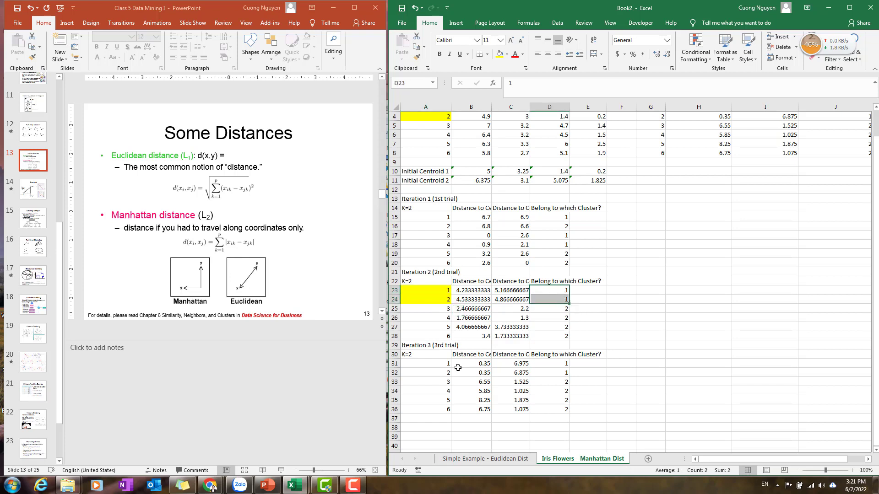
left_click_drag(439, 363, 440, 372)
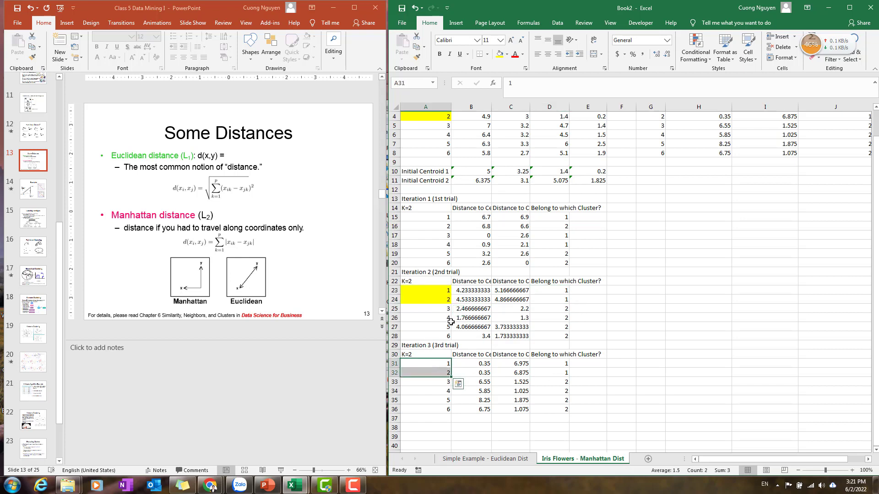
left_click(500, 54)
left_click(687, 355)
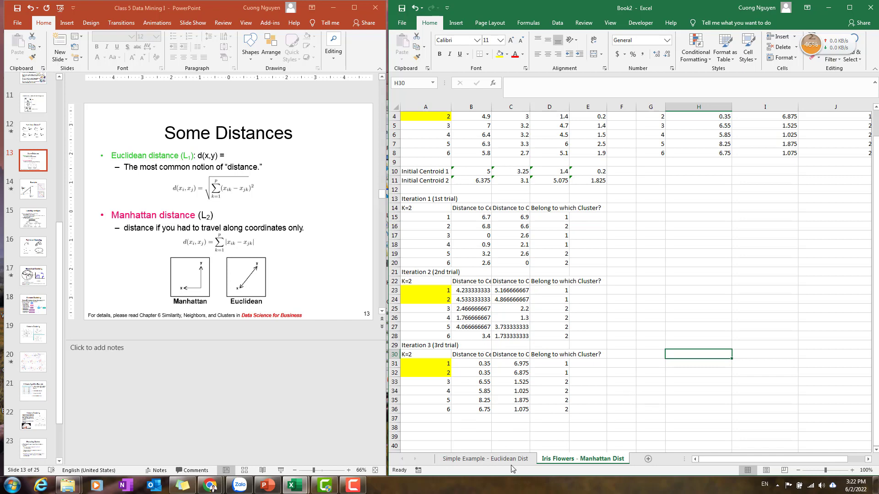
Copy the conclusion note from G36 on the Simple Example sheet and paste it into F32 of the Iris sheet.
left_click(485, 459)
scroll(614, 363, "down", 1)
left_click(641, 409)
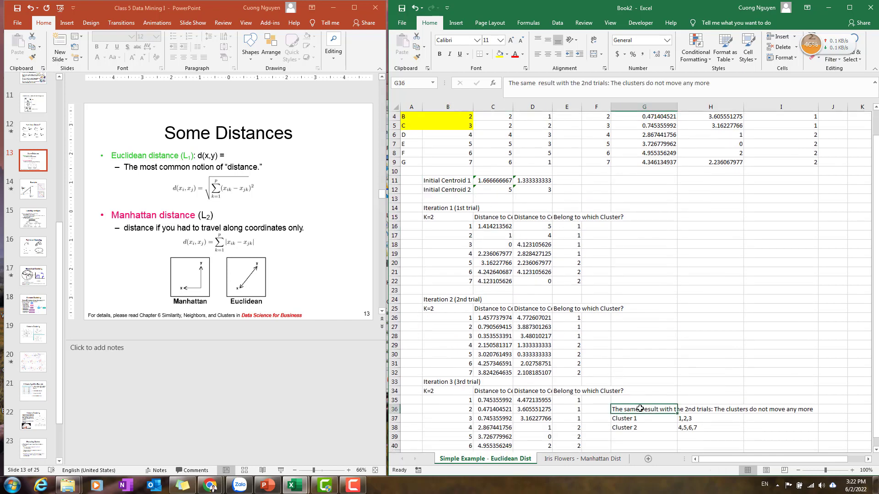
key("ctrl+c")
left_click(581, 459)
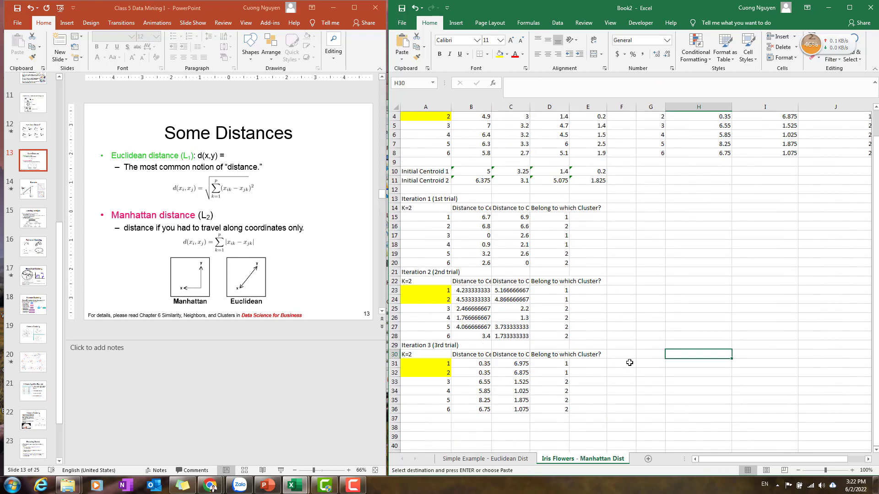
left_click(628, 371)
key("ctrl+v")
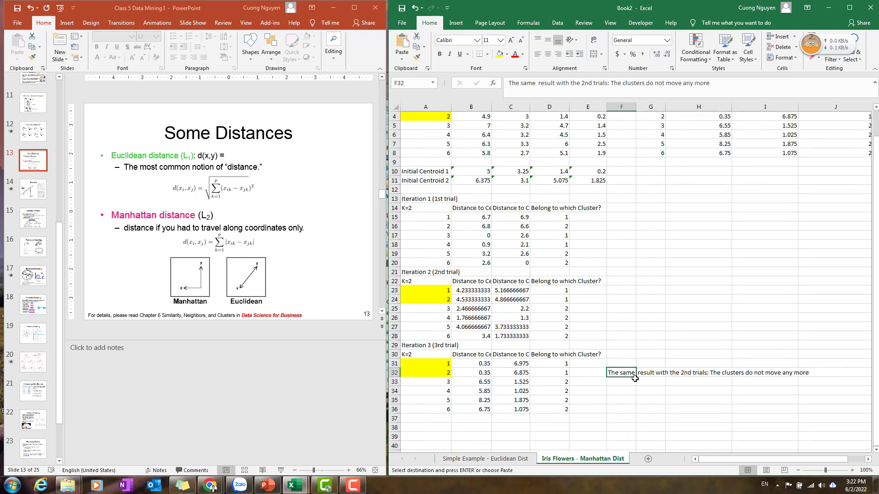
scroll(726, 350, "down", 1)
scroll(593, 380, "up", 1)
left_click(625, 385)
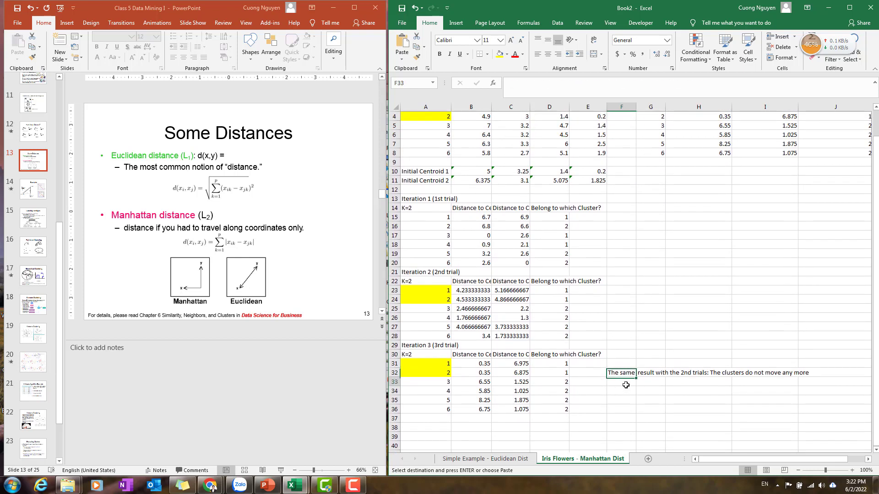
Enter the final cluster membership under the note: Cluster 1 with flowers 1,2 and Cluster 2 with flowers 3,4,5,6.
type("Cluster 1")
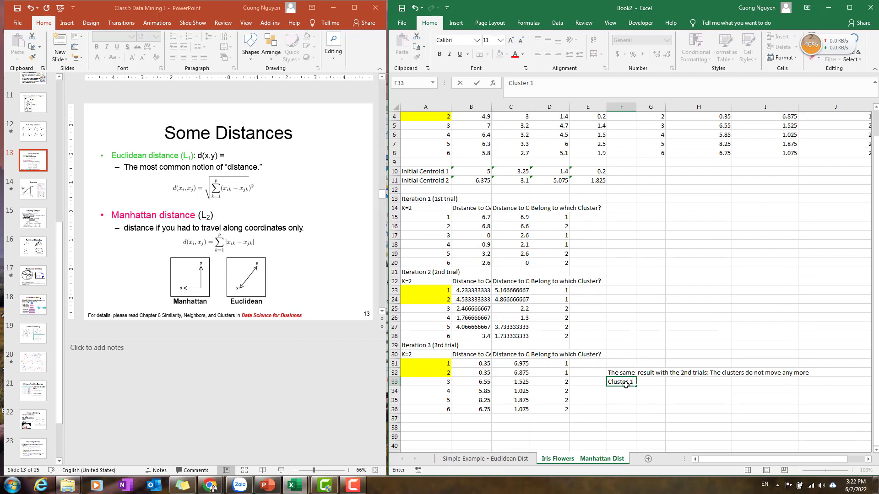
key("Tab")
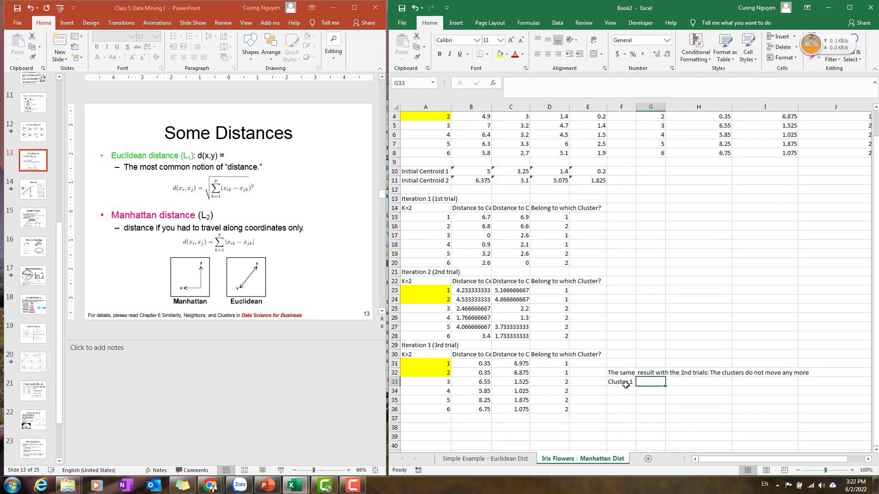
type("1,2")
key("Return")
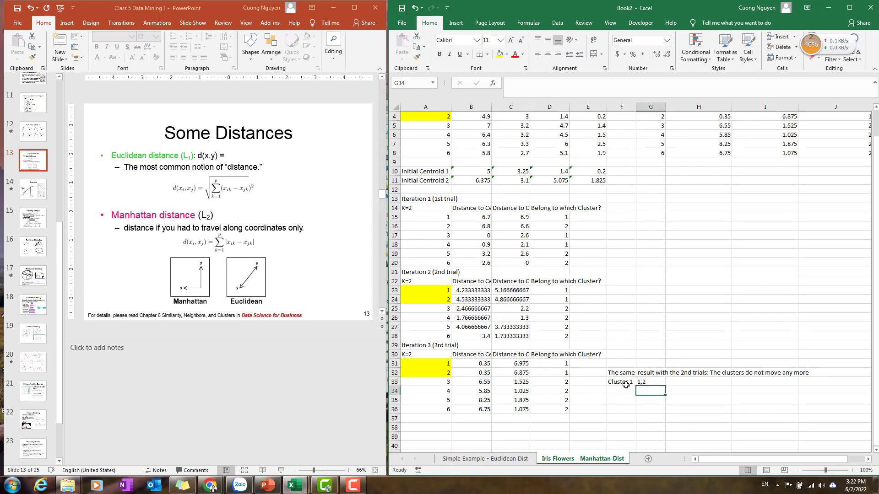
type("C")
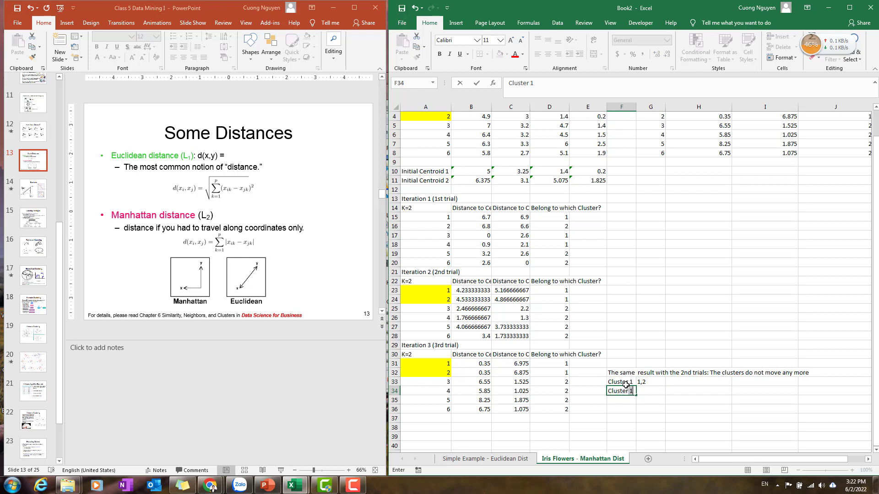
type("luster 2")
key("Tab")
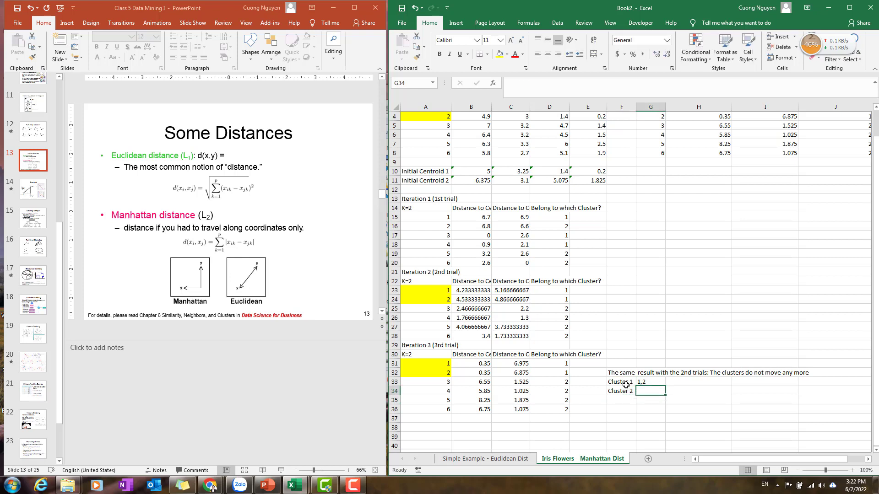
type("3,4,5")
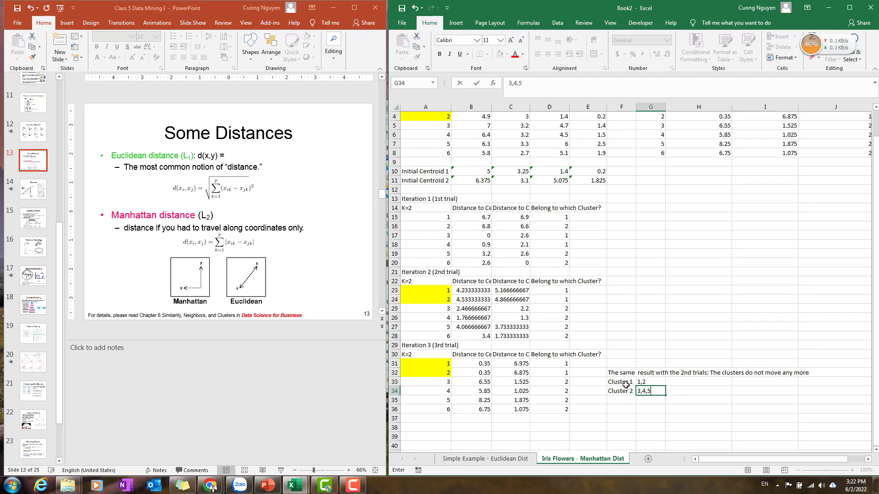
type(",6")
key("Return")
Compare the cluster summary on the Simple Example sheet with the one on the Iris sheet.
scroll(630, 380, "up", 1)
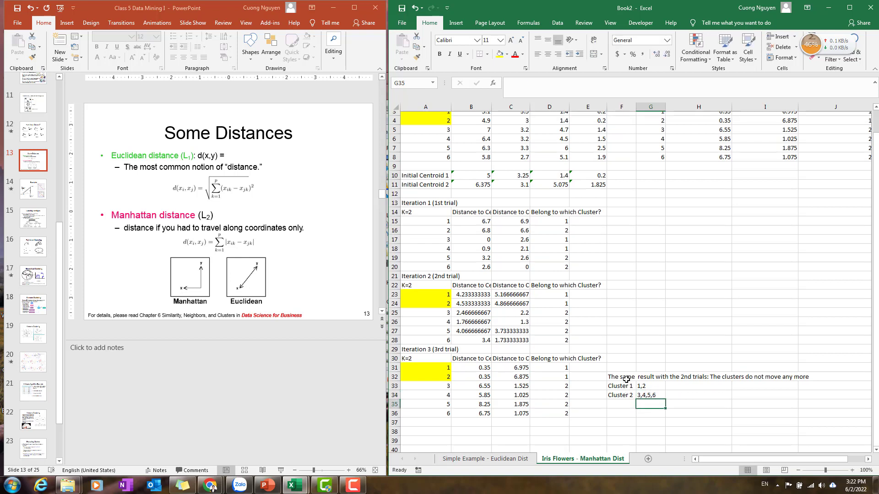
scroll(669, 374, "down", 1)
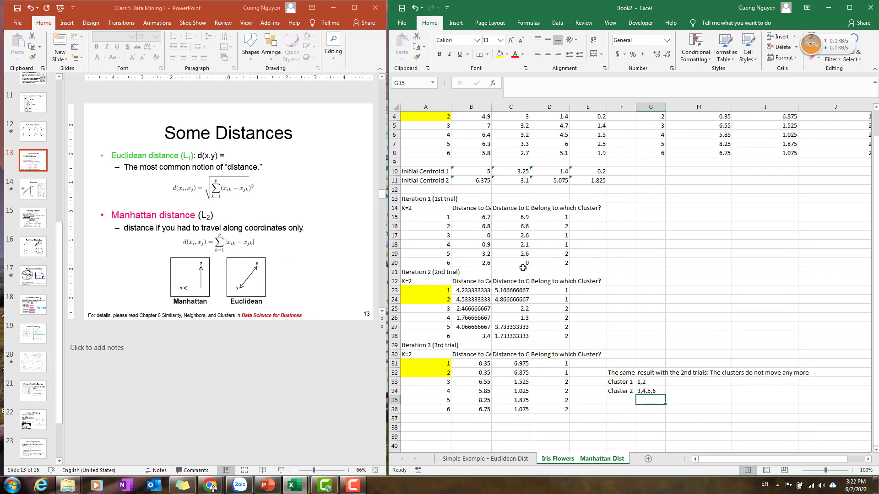
scroll(601, 334, "up", 1)
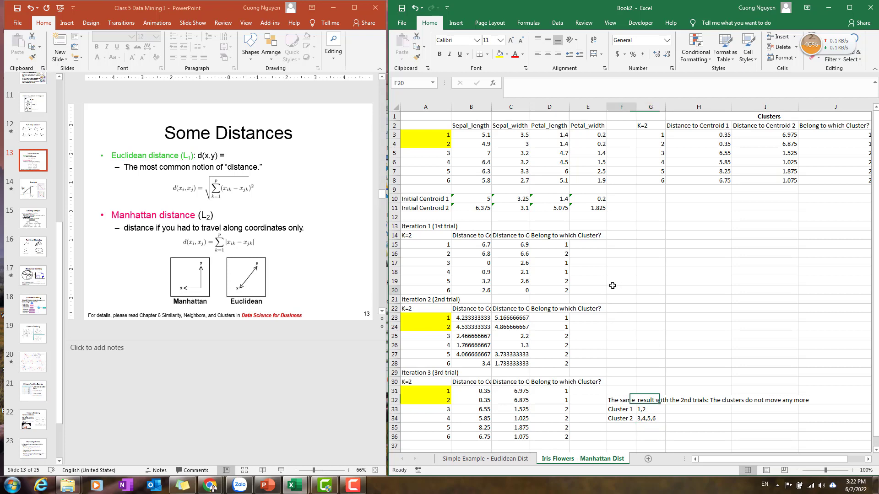
left_click(499, 460)
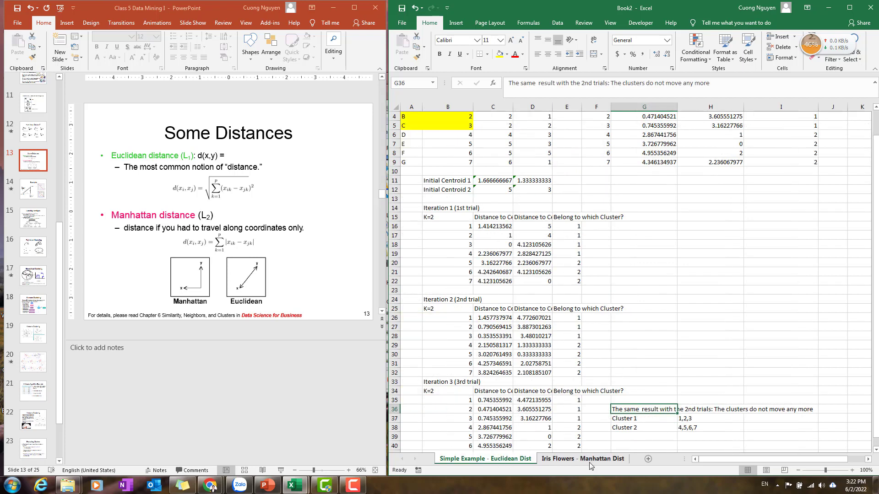
left_click(591, 459)
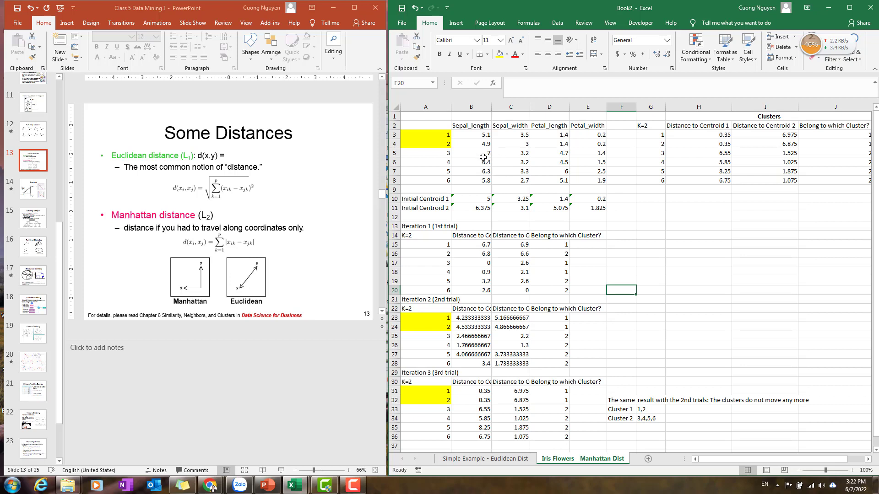
Select the Iris flower measurements in A3:E8 and the final cluster table in G3:J8 to review them.
left_click_drag(466, 124, 624, 188)
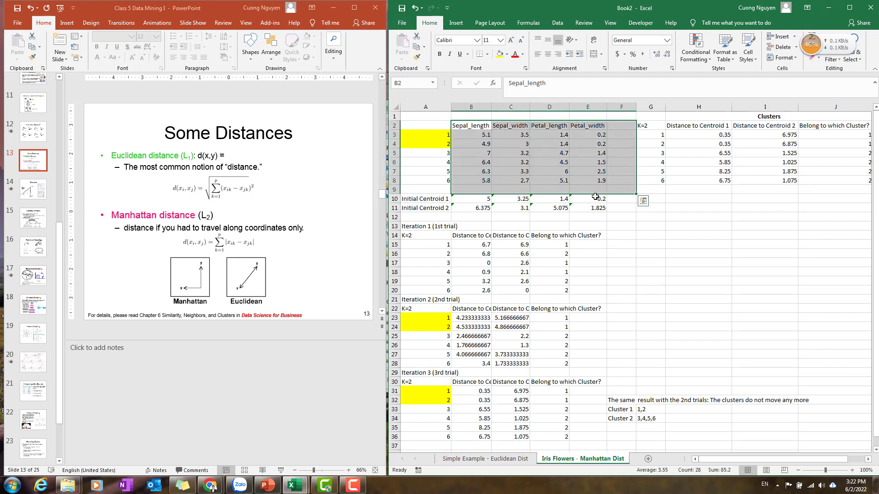
left_click_drag(435, 125, 595, 181)
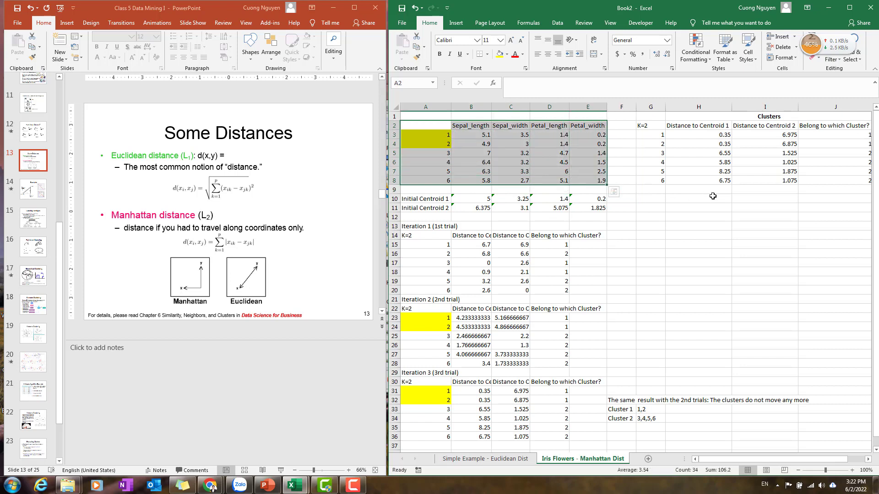
left_click(673, 300)
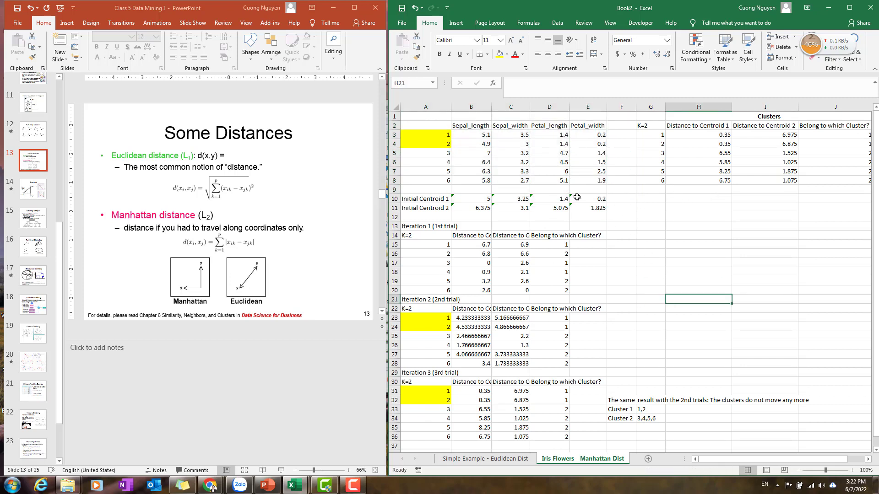
left_click_drag(435, 134, 603, 180)
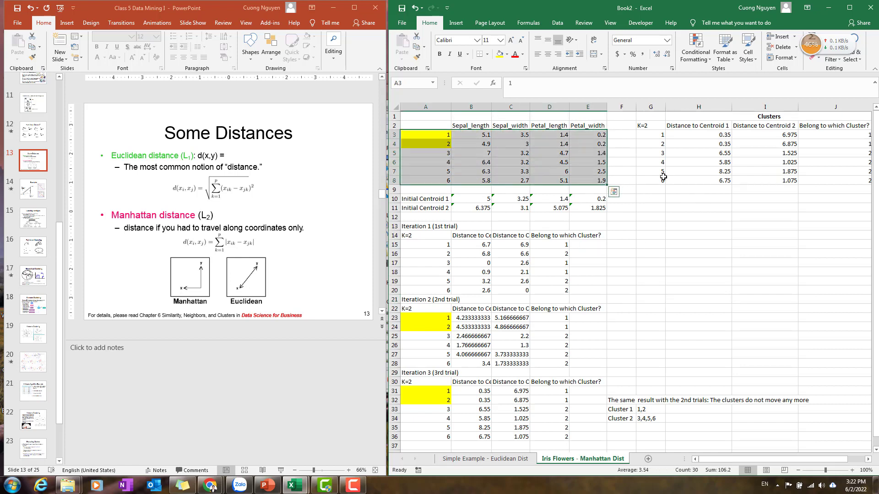
left_click_drag(657, 134, 843, 181)
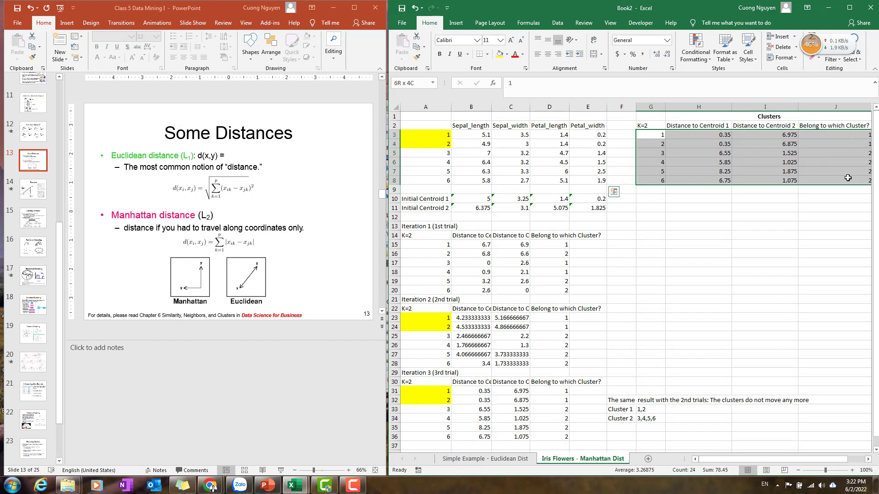